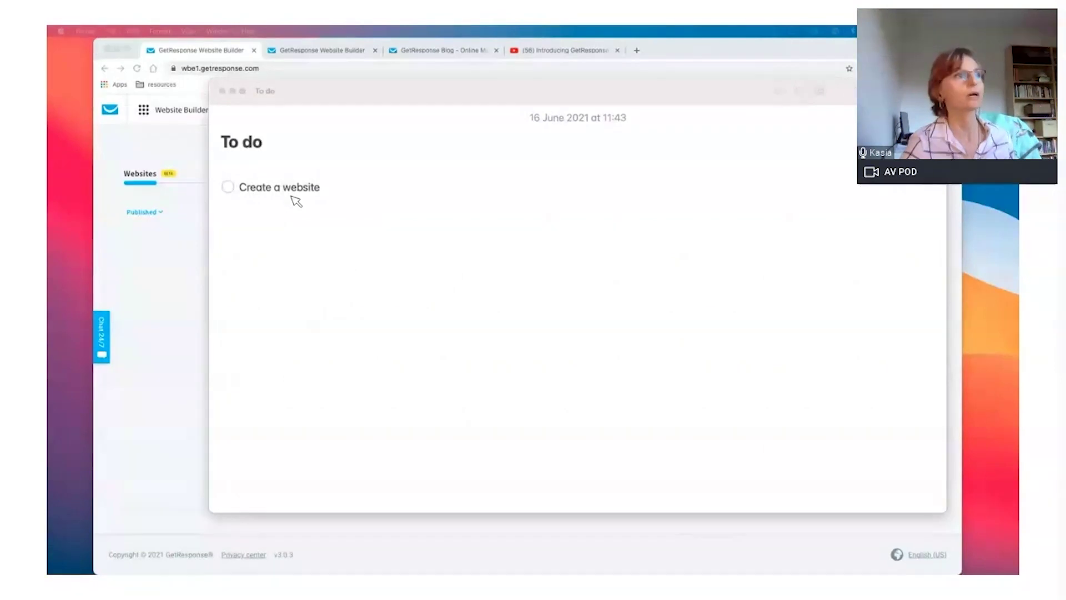
# Step: Bring up the "Get started" checklist note to review the website tasks, and return to the Website Builder in Chrome
pyautogui.hotkey('ctrl', 'Up')
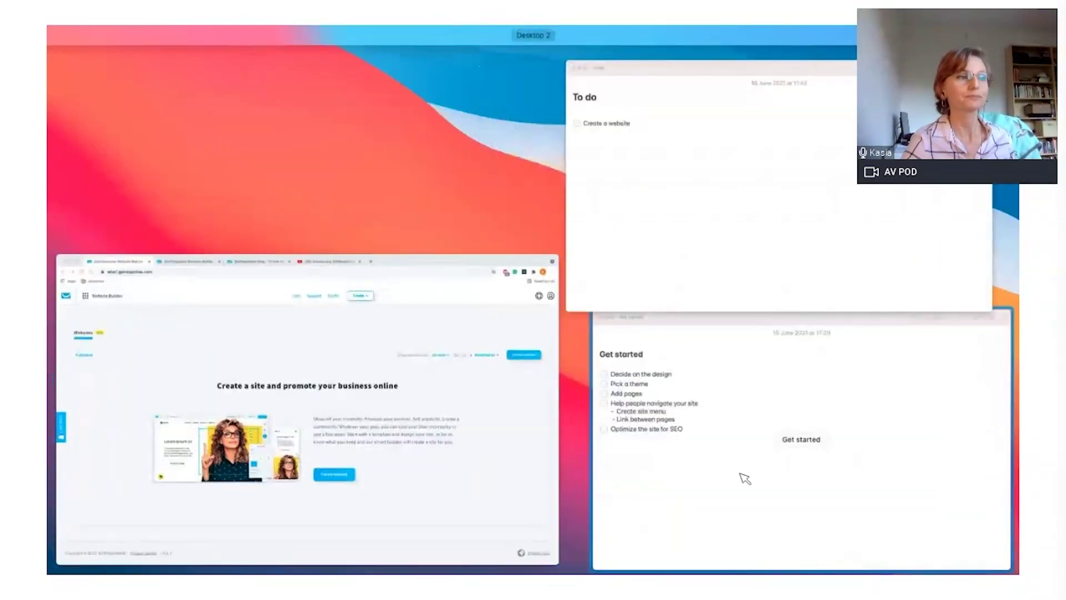
pyautogui.click(744, 479)
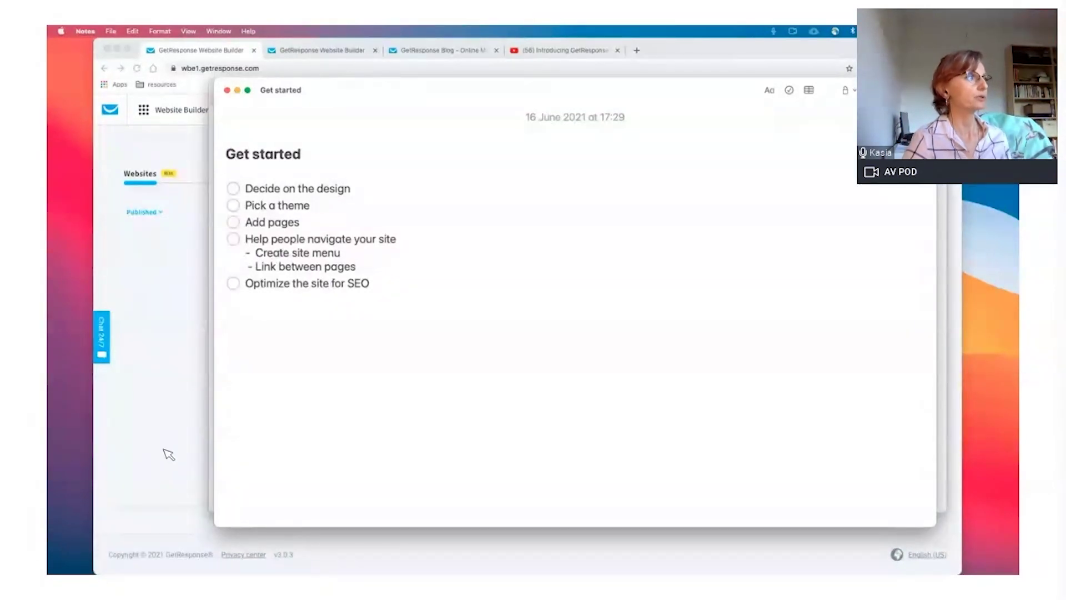
pyautogui.click(161, 383)
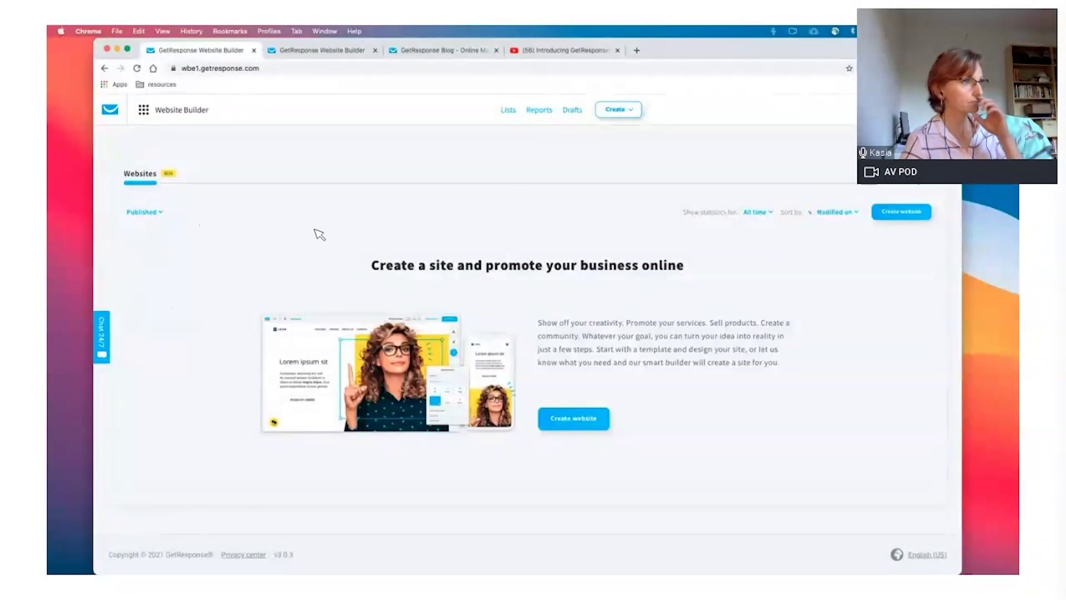
# Step: Start creating a new website from a ready-made template and open the predesigned templates
pyautogui.click(901, 214)
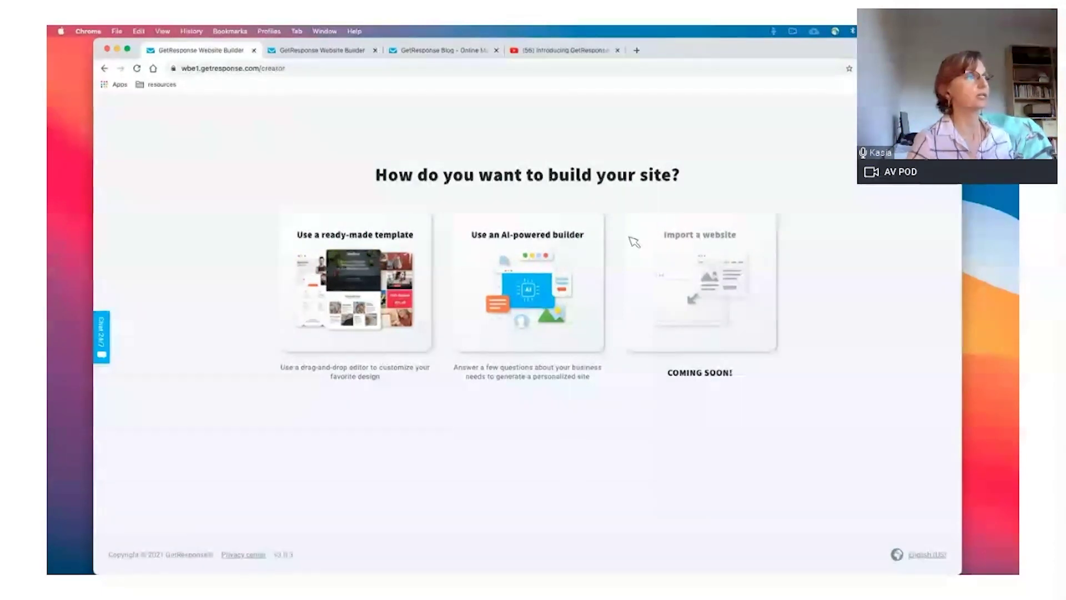
pyautogui.click(352, 303)
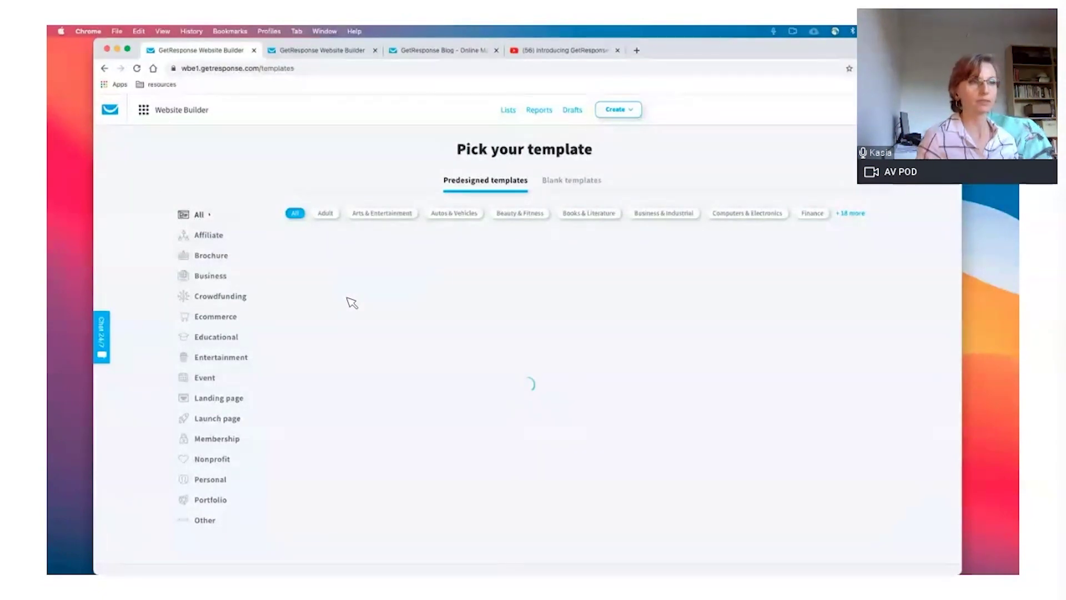
pyautogui.scroll(-1, 345, 364)
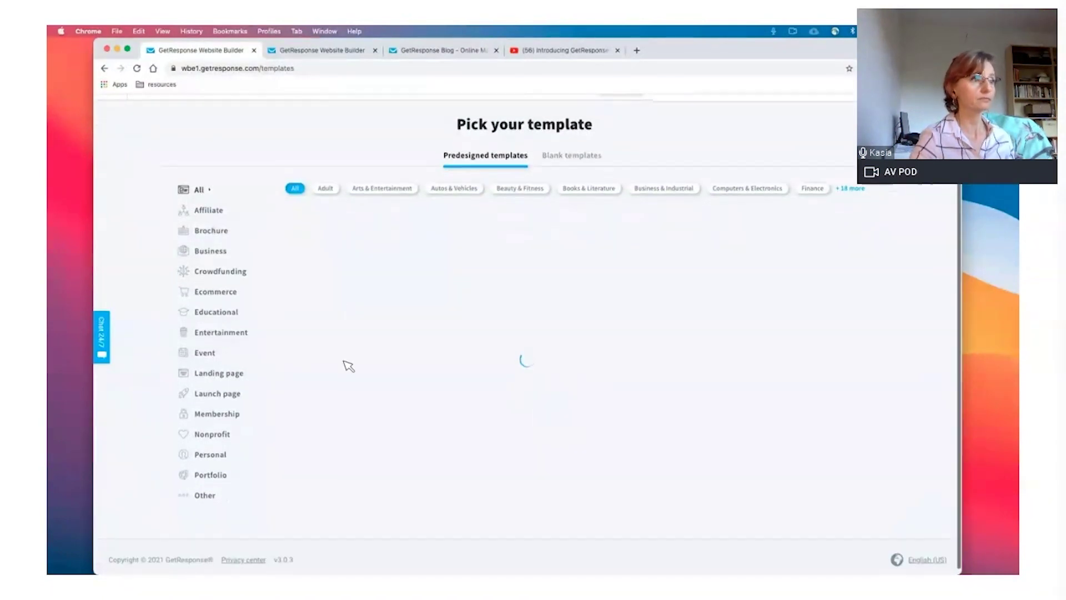
pyautogui.moveTo(348, 366)
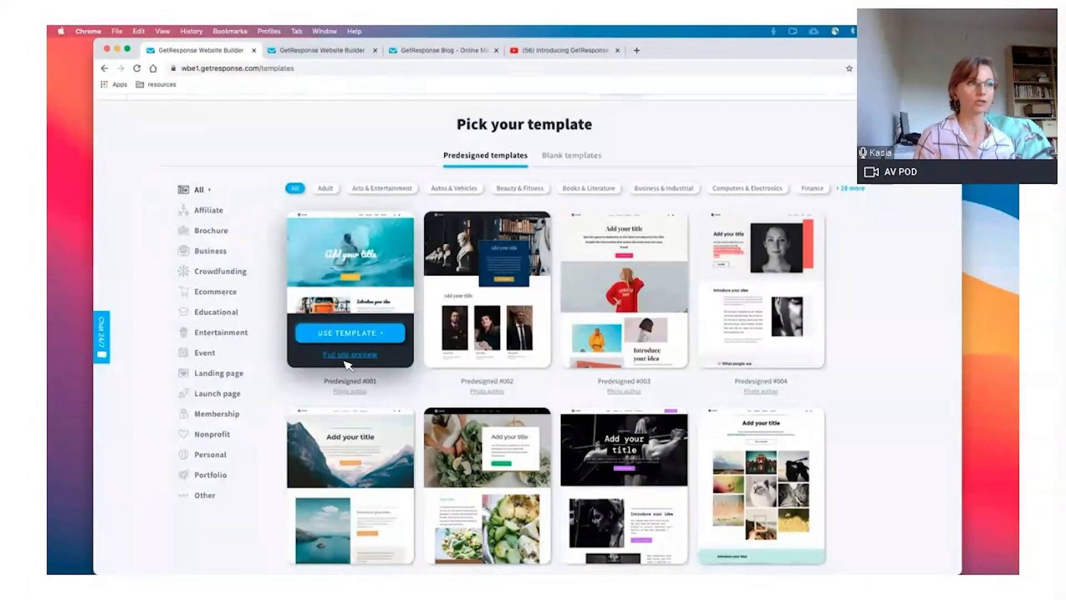
# Step: Show all industry categories and filter the predesigned templates by Jobs & Education
pyautogui.click(854, 189)
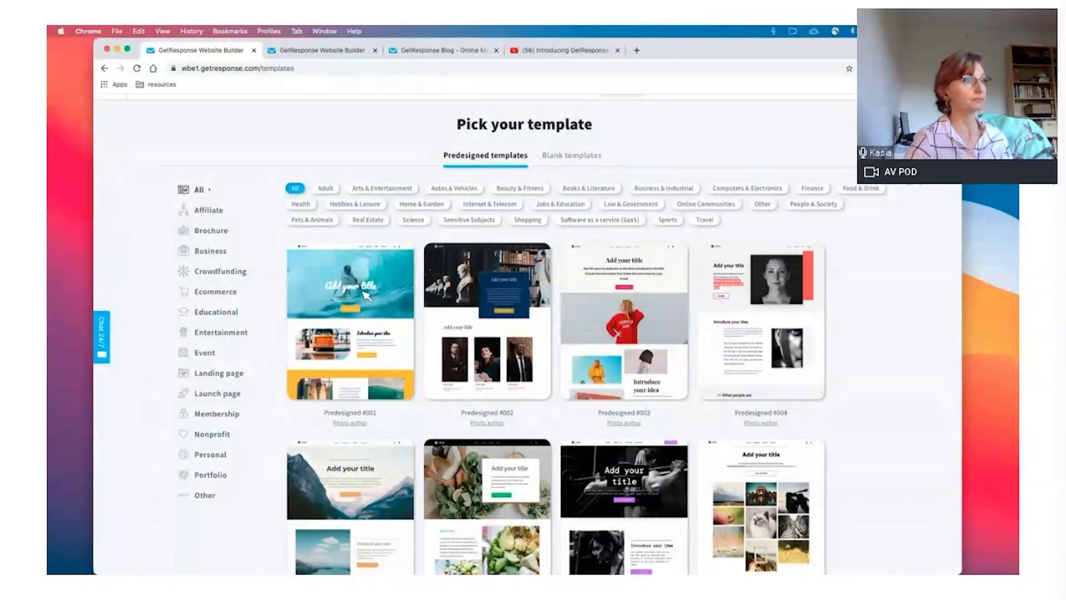
pyautogui.click(572, 205)
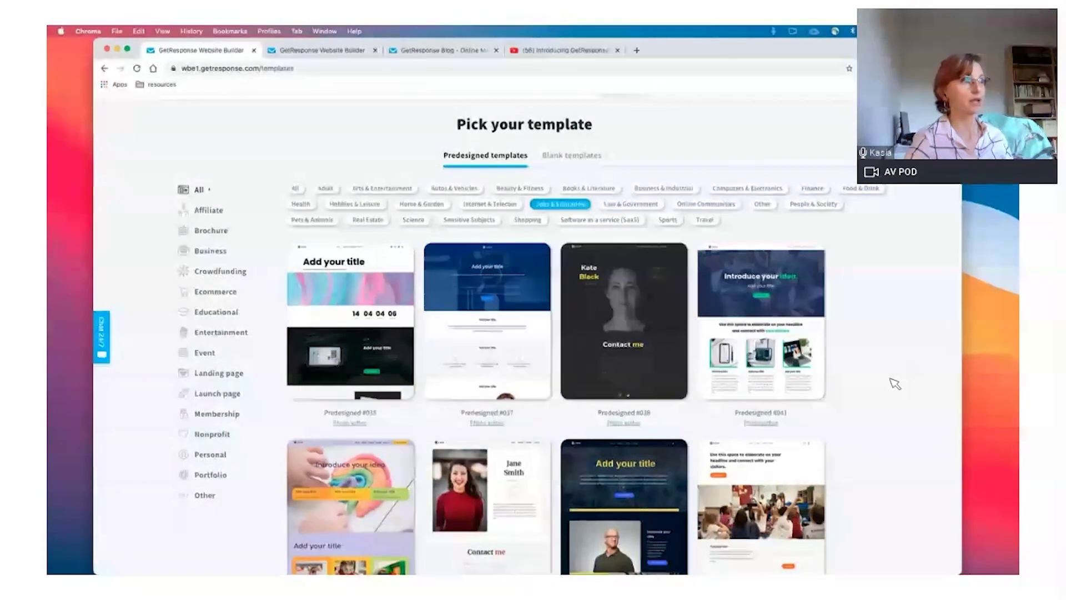
pyautogui.scroll(-3, 895, 383)
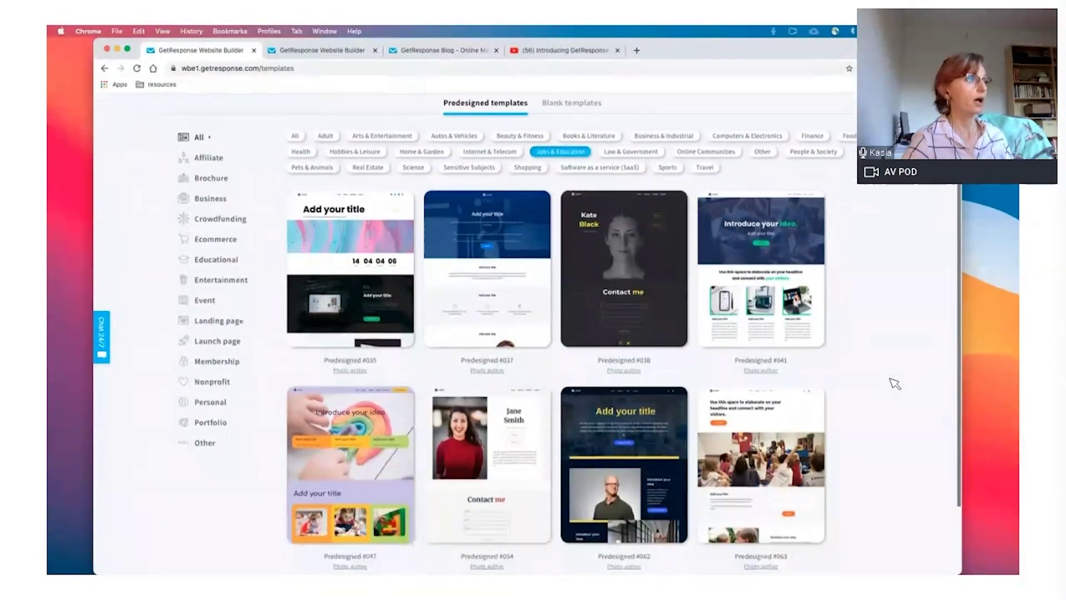
pyautogui.scroll(-1, 895, 383)
pyautogui.scroll(-1, 894, 383)
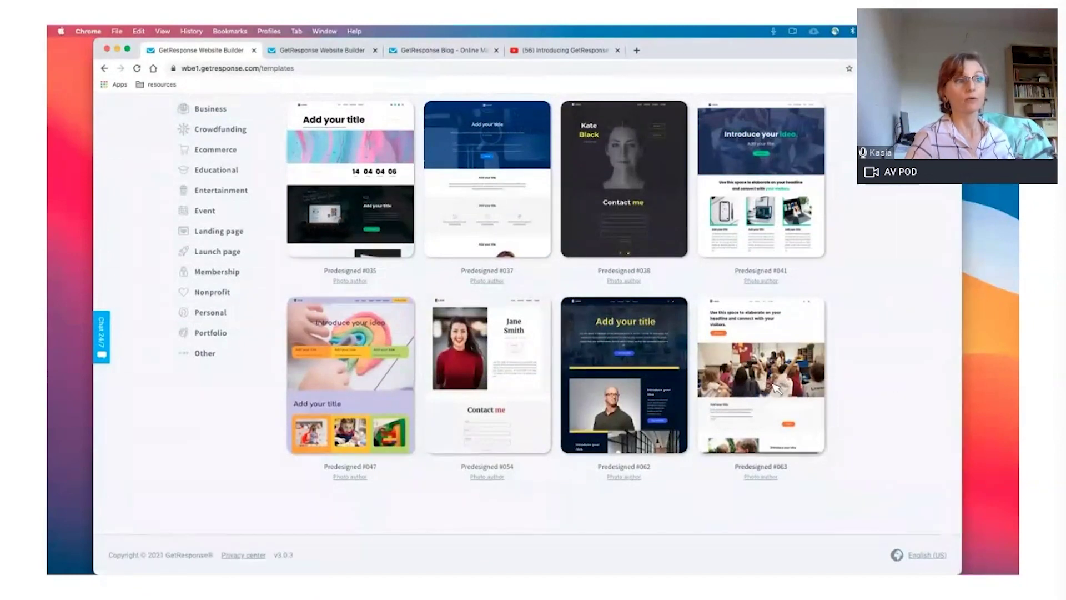
# Step: Preview the full site of template Predesigned #063 and use it for the new website
pyautogui.moveTo(773, 389)
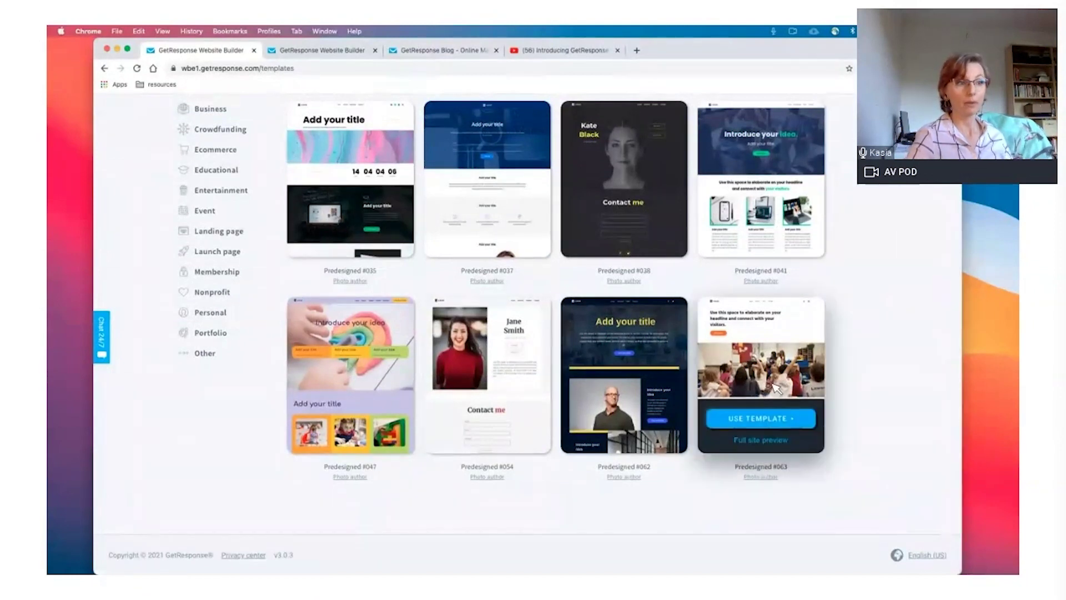
pyautogui.click(769, 442)
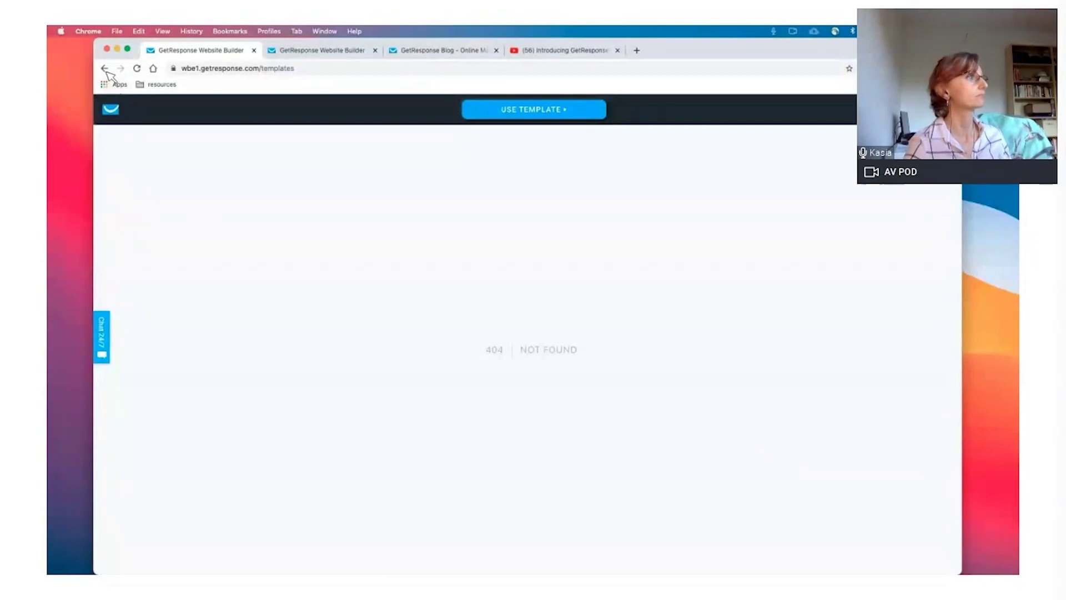
pyautogui.click(538, 109)
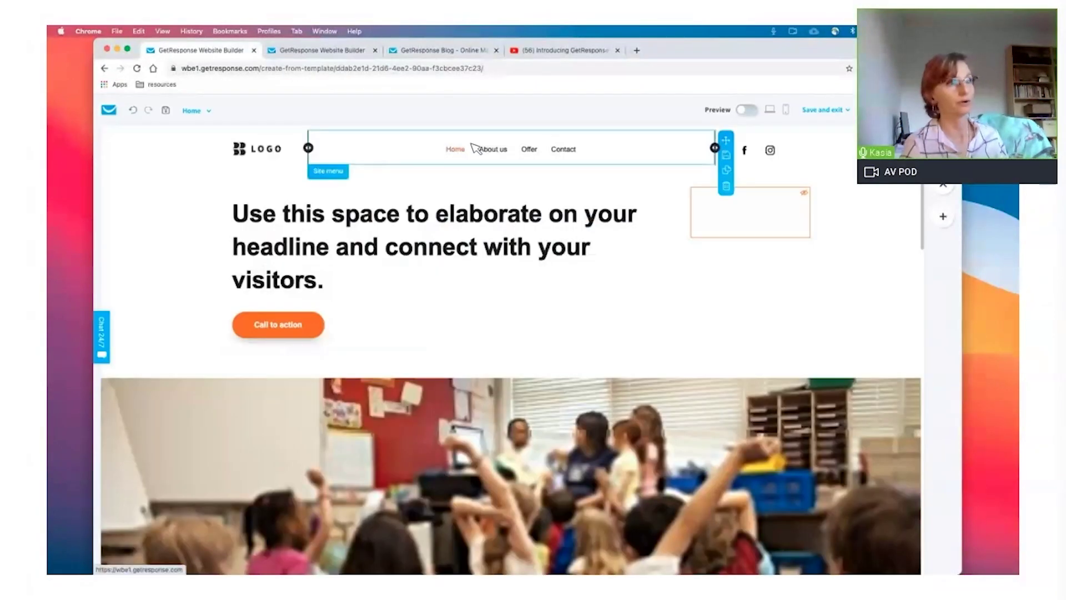
# Step: Examine the layout and content of the template's Home, About us and Offer pages
pyautogui.scroll(-4, 493, 240)
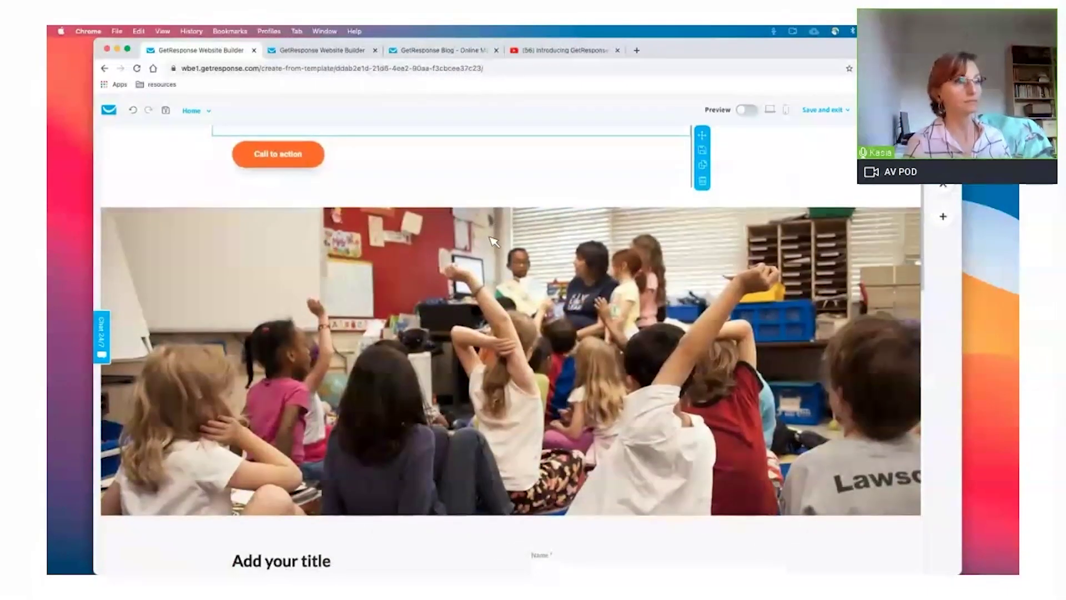
pyautogui.scroll(2, 493, 240)
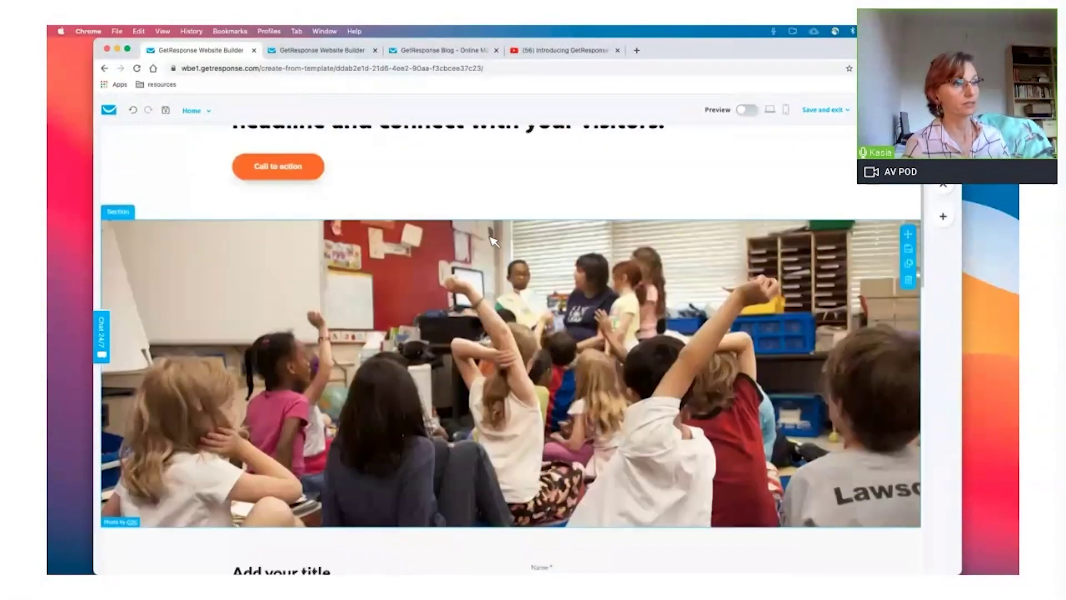
pyautogui.scroll(-5, 494, 241)
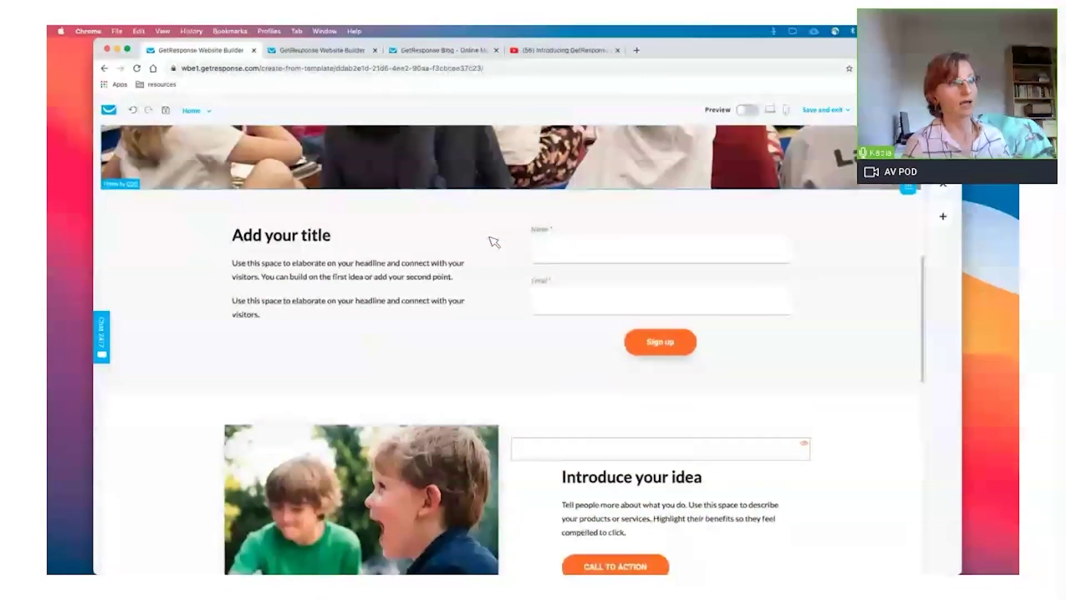
pyautogui.click(192, 111)
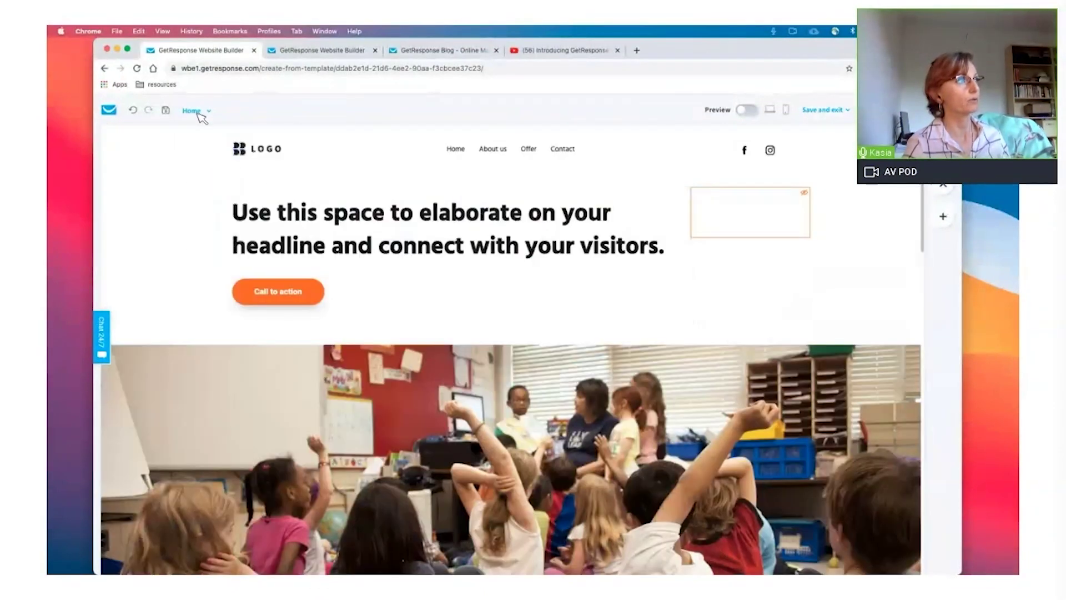
pyautogui.click(194, 111)
pyautogui.click(202, 145)
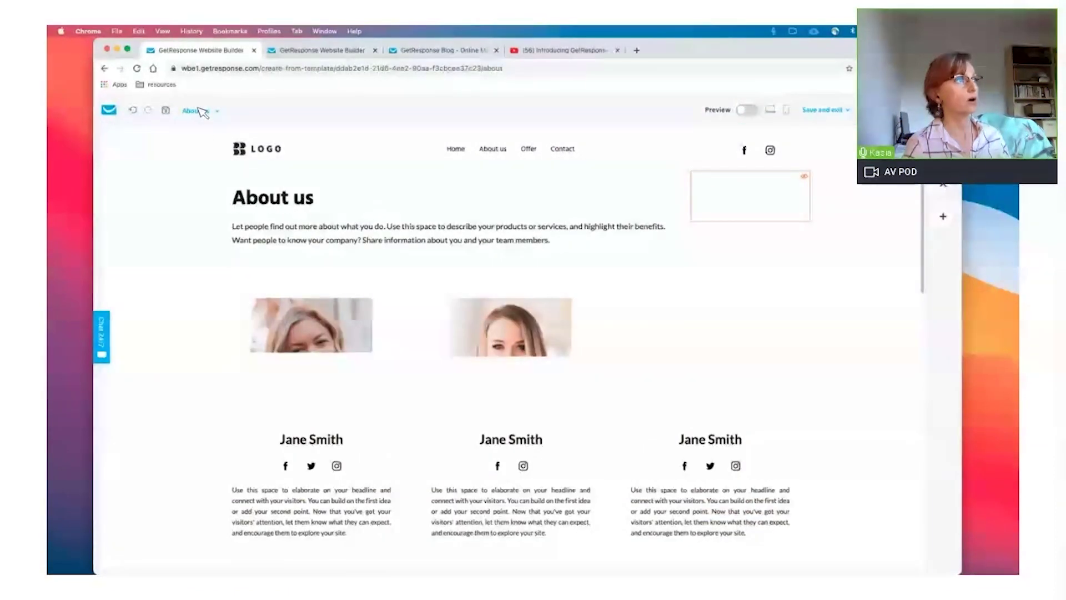
pyautogui.click(200, 113)
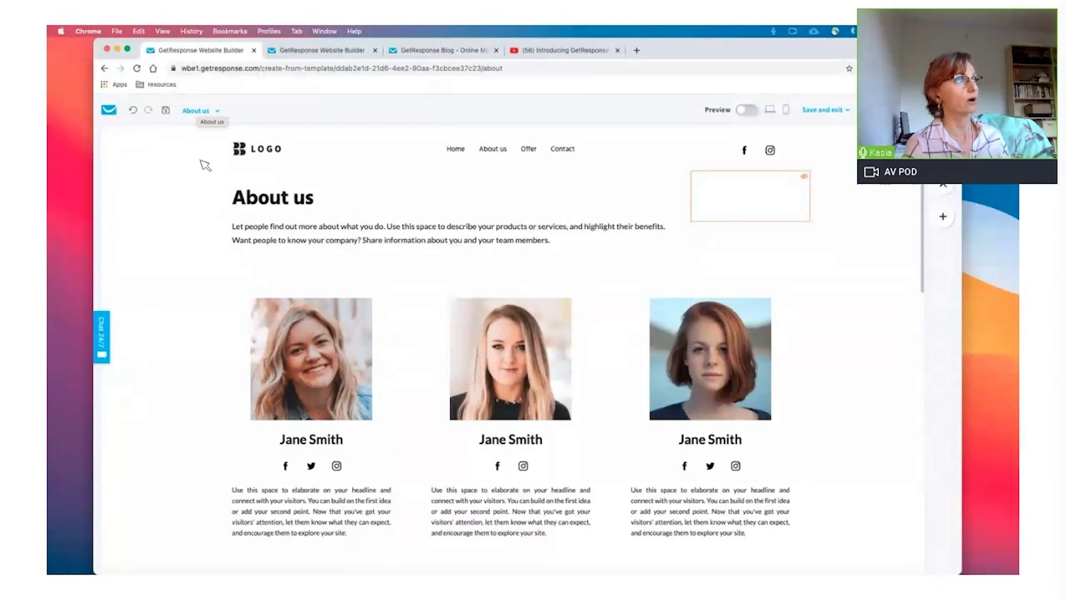
pyautogui.click(202, 161)
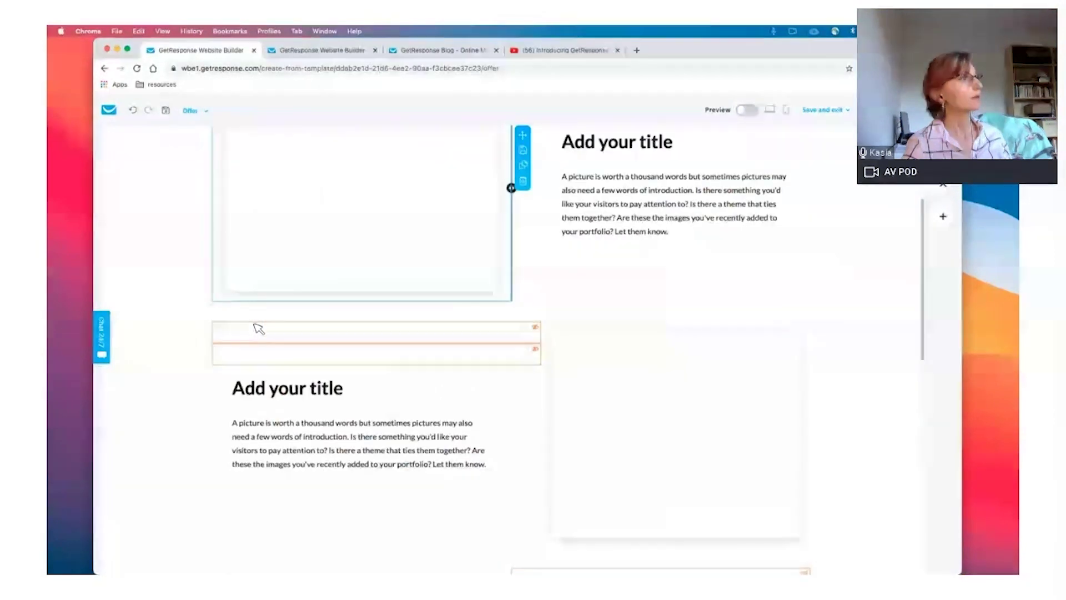
# Step: Leave the template site without saving and start a new website with the AI-powered builder
pyautogui.click(116, 112)
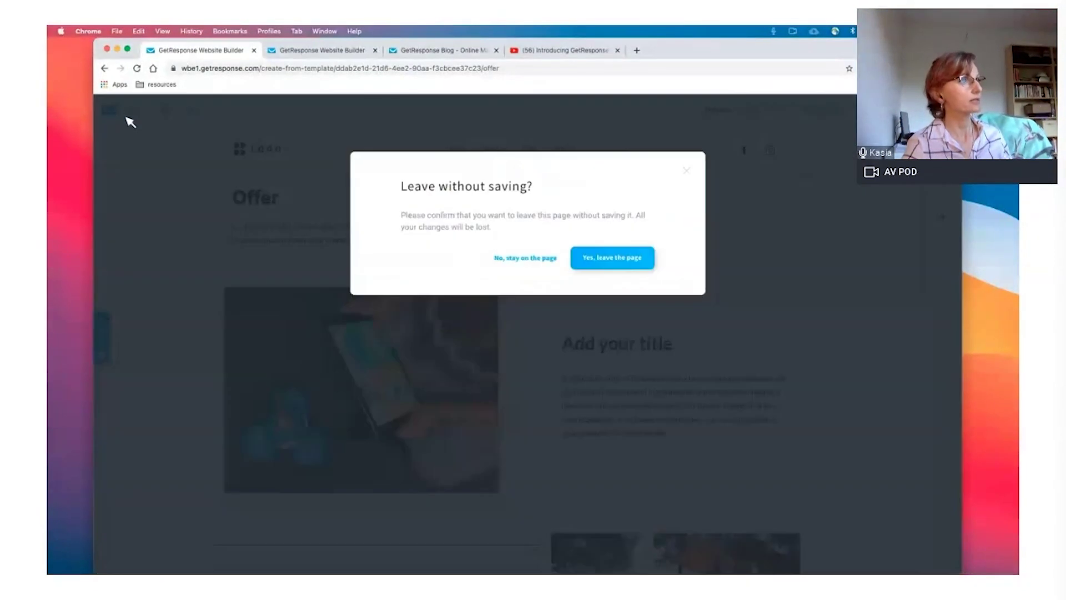
pyautogui.click(621, 269)
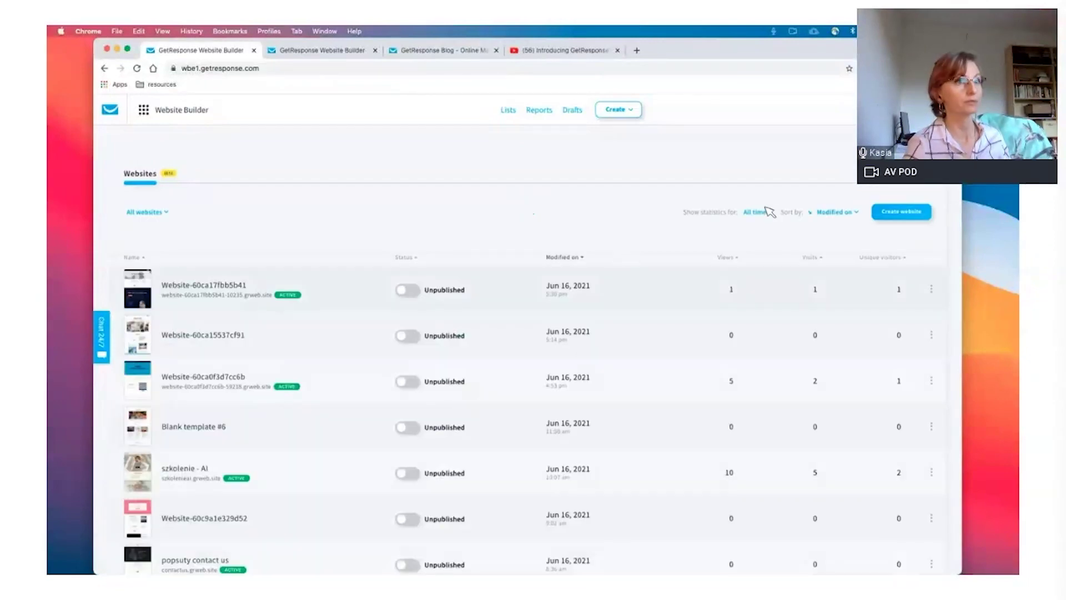
pyautogui.click(891, 214)
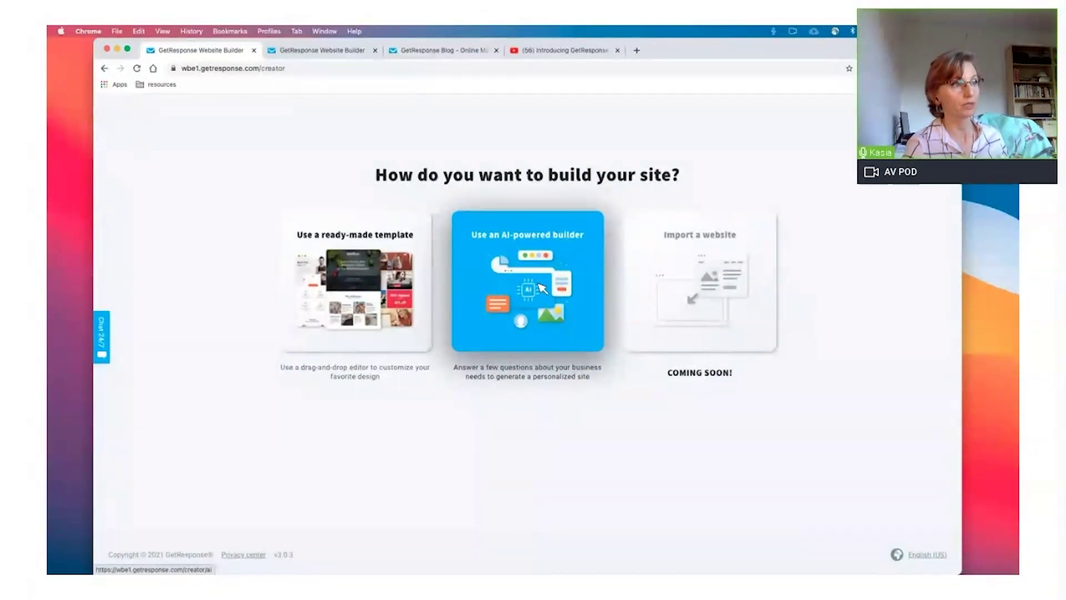
pyautogui.click(541, 288)
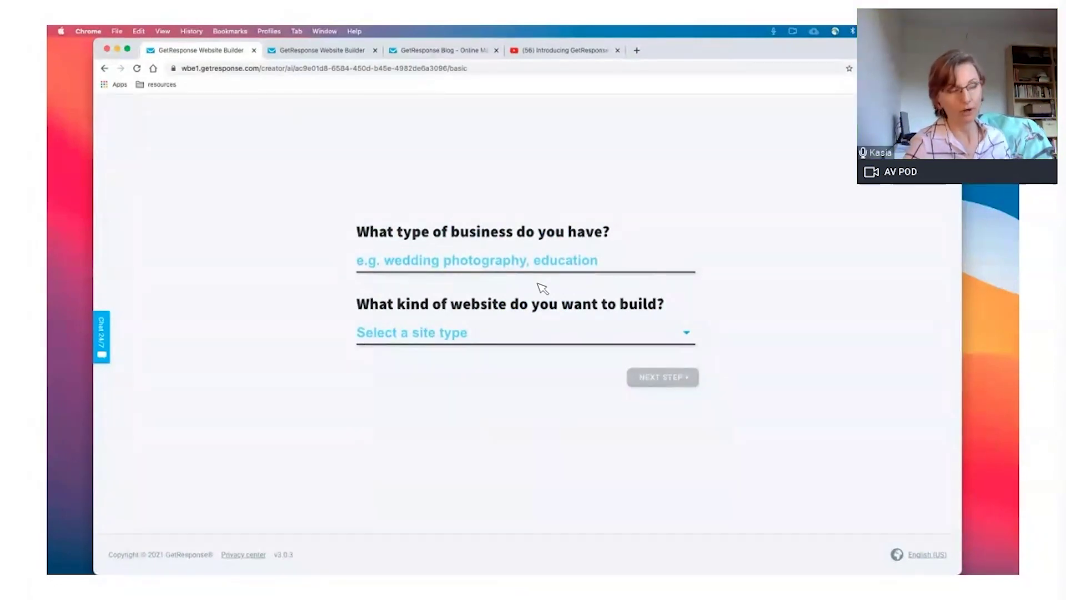
# Step: Search the business types for "caree" and choose Career Resources & Planning
pyautogui.click(502, 263)
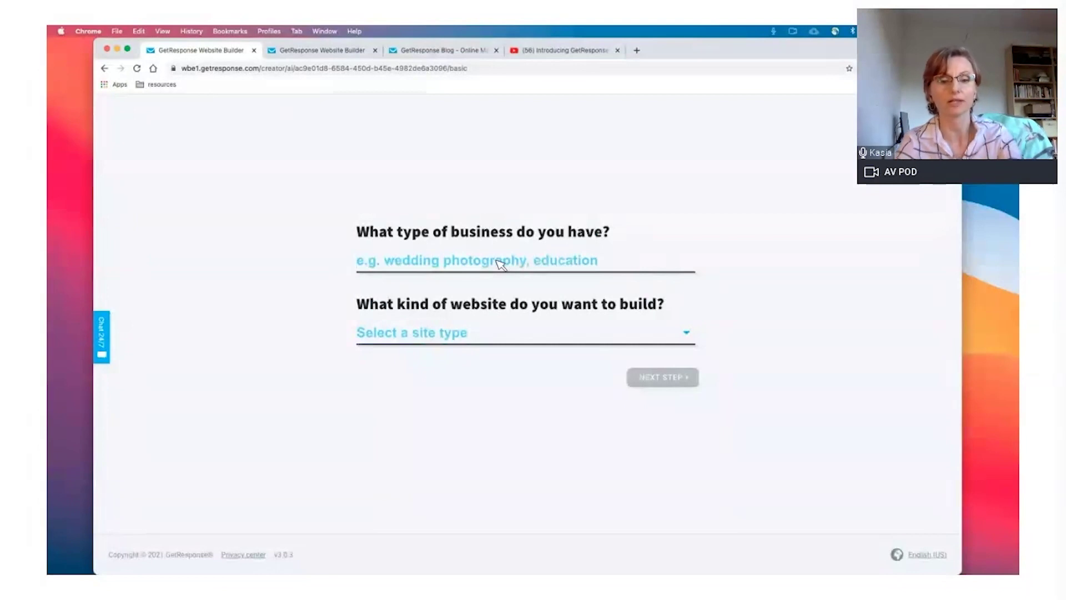
pyautogui.write('carre')
pyautogui.press('BackSpace')
pyautogui.press('BackSpace')
pyautogui.write('ee')
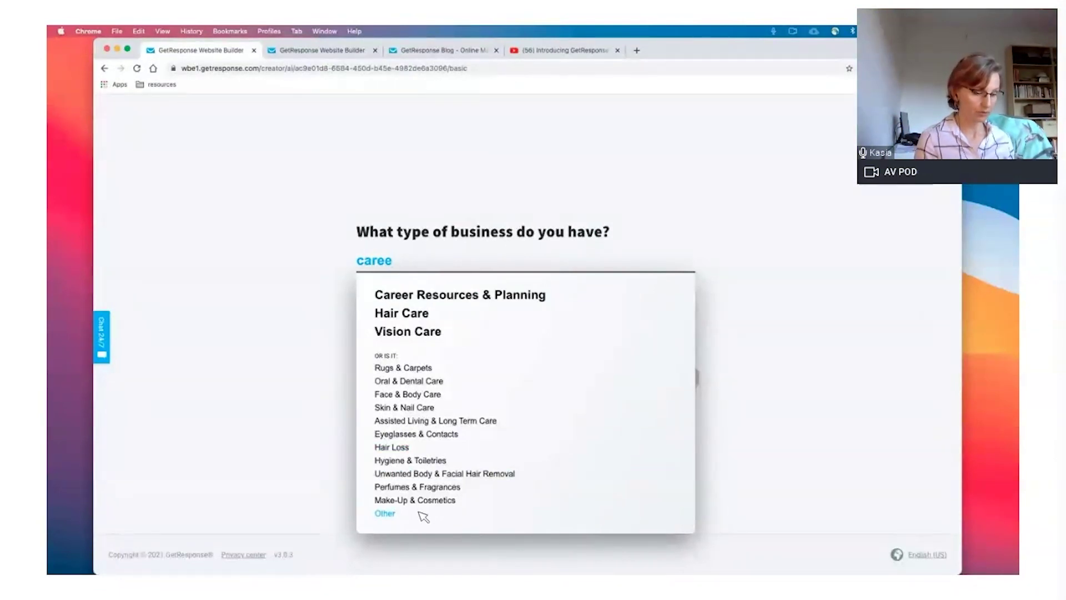
pyautogui.click(497, 295)
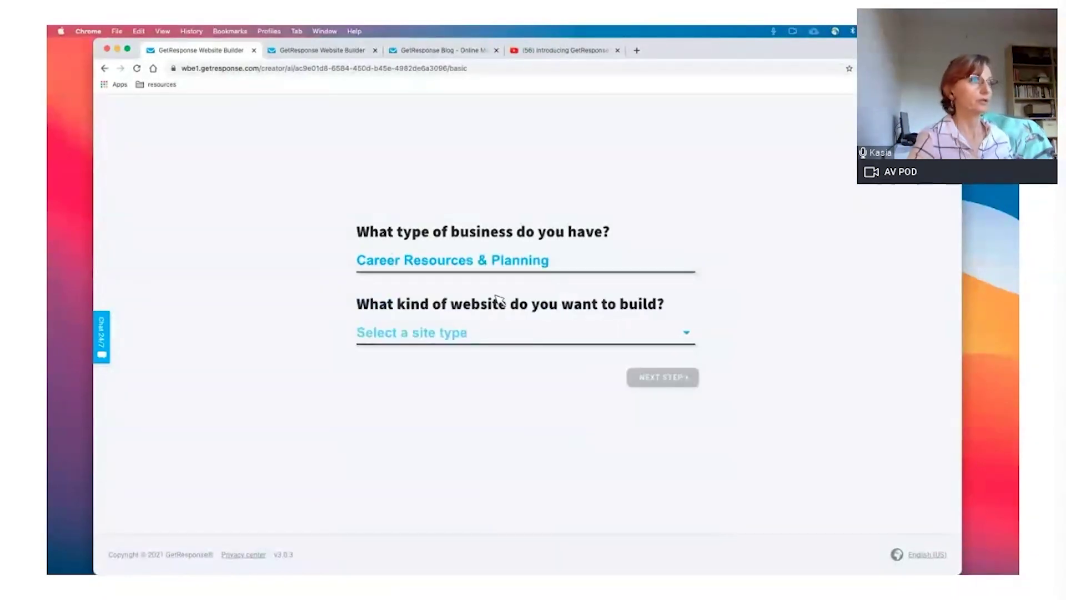
# Step: Choose Business as the kind of website and continue to the feature recommendations
pyautogui.click(531, 332)
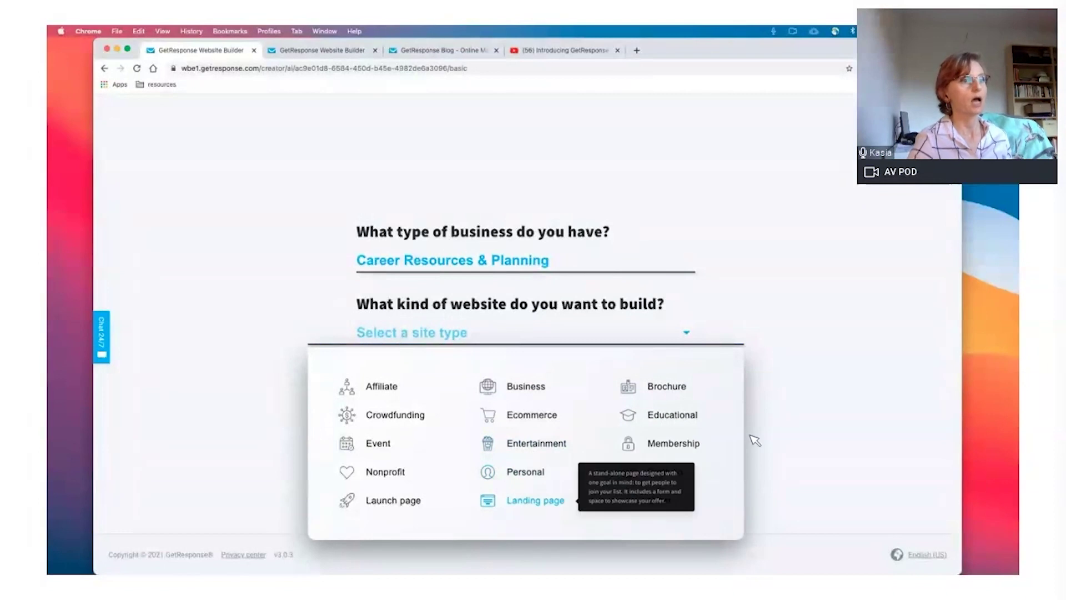
pyautogui.click(531, 391)
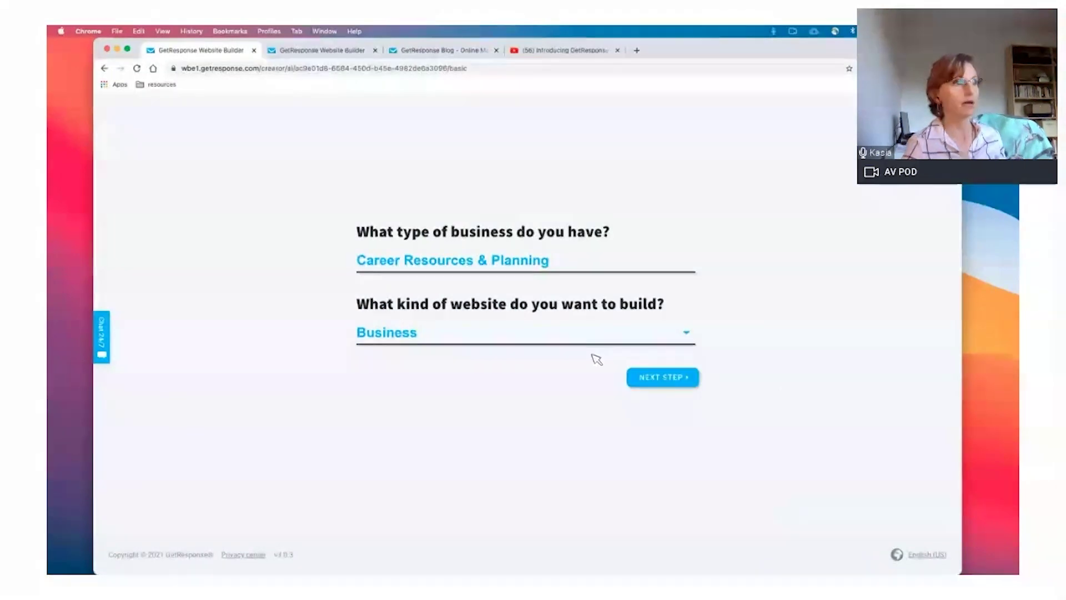
pyautogui.click(665, 375)
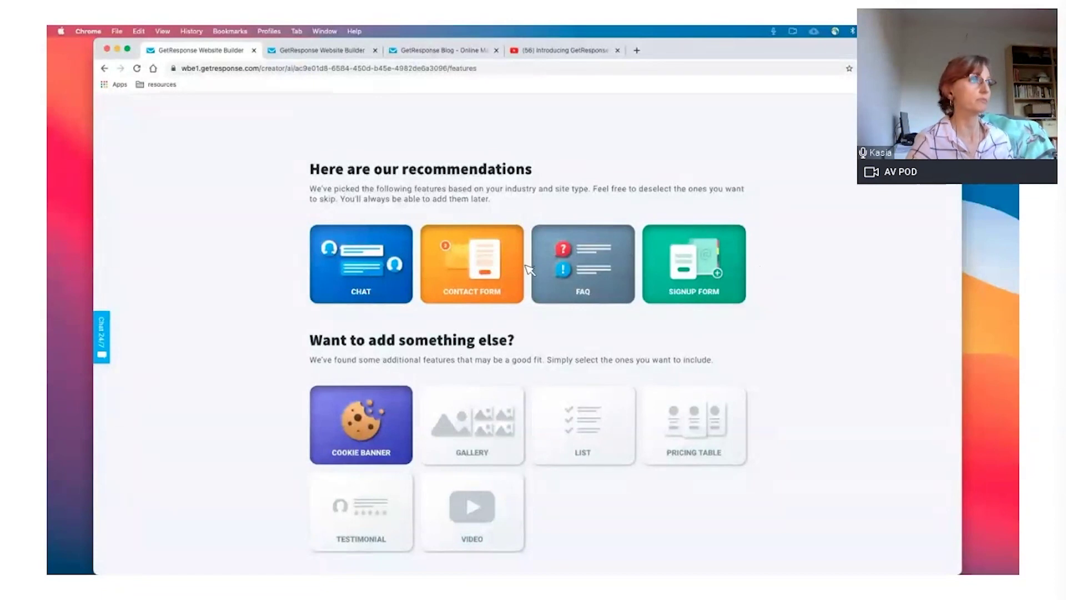
# Step: Deselect Chat from the recommended features and add Video from the additional ones
pyautogui.click(369, 271)
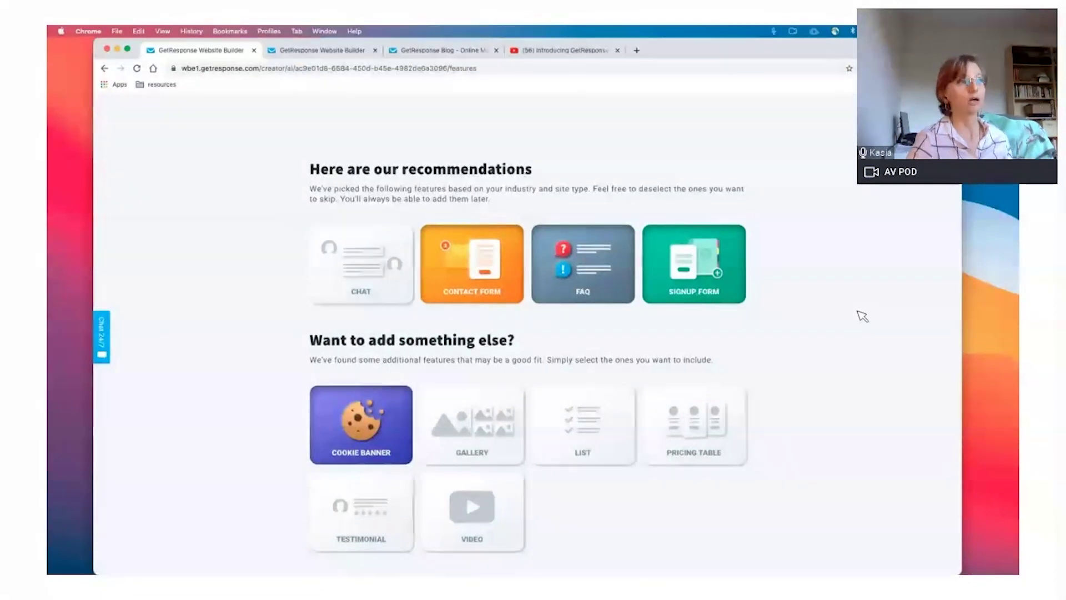
pyautogui.scroll(-1, 861, 315)
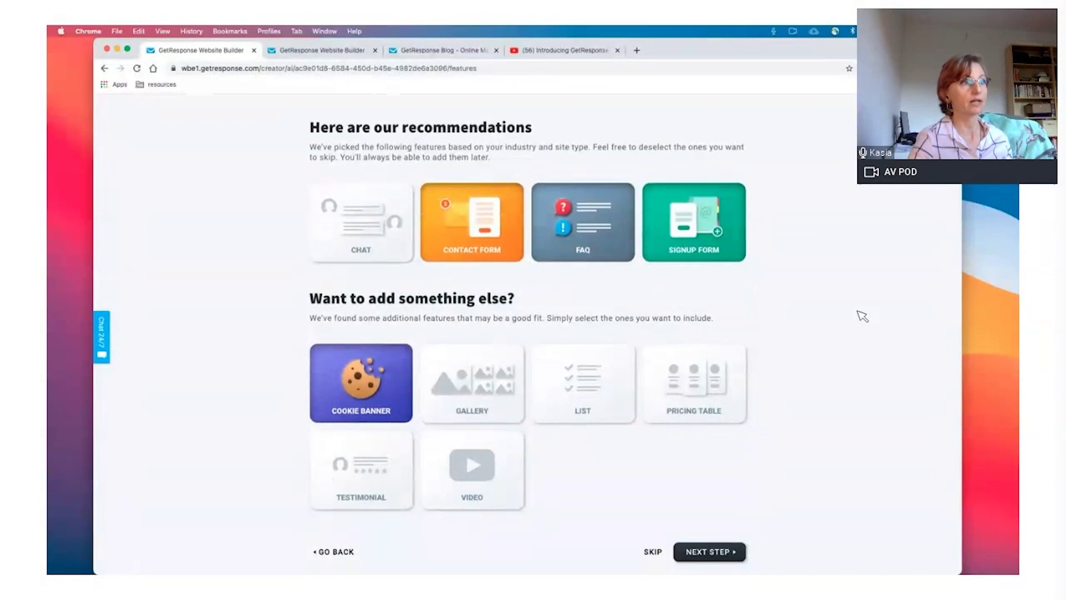
pyautogui.scroll(-1, 862, 316)
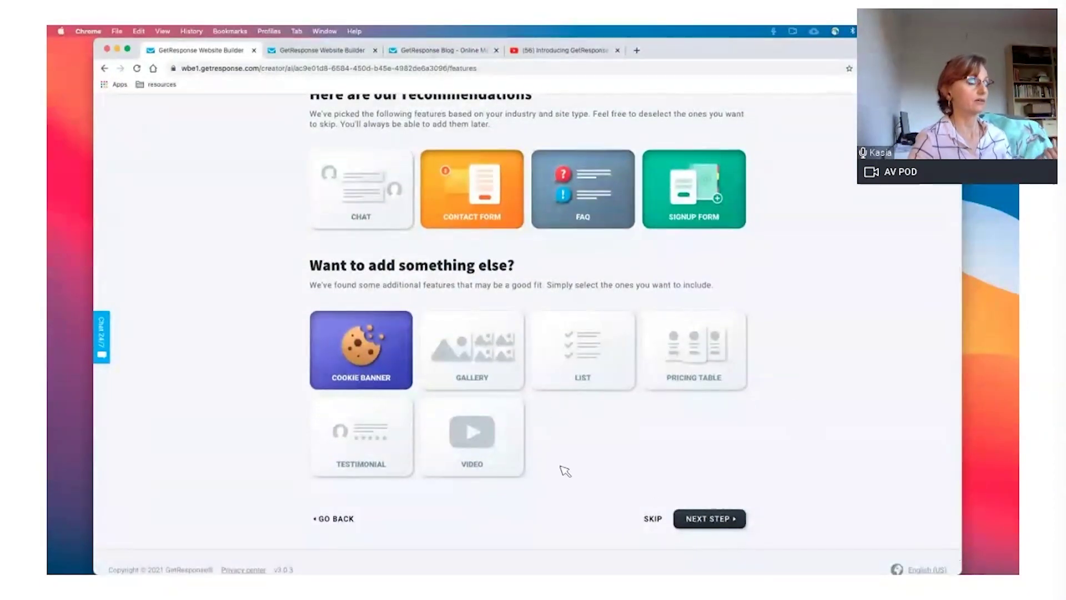
pyautogui.click(484, 444)
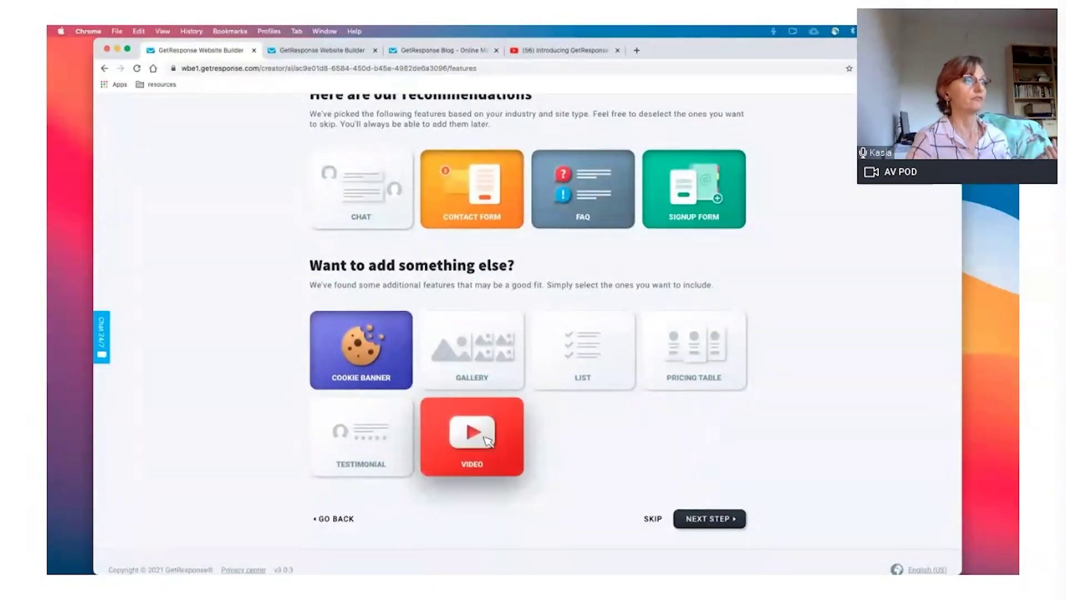
# Step: Add Gallery to the selected website features and continue to the color themes
pyautogui.click(476, 364)
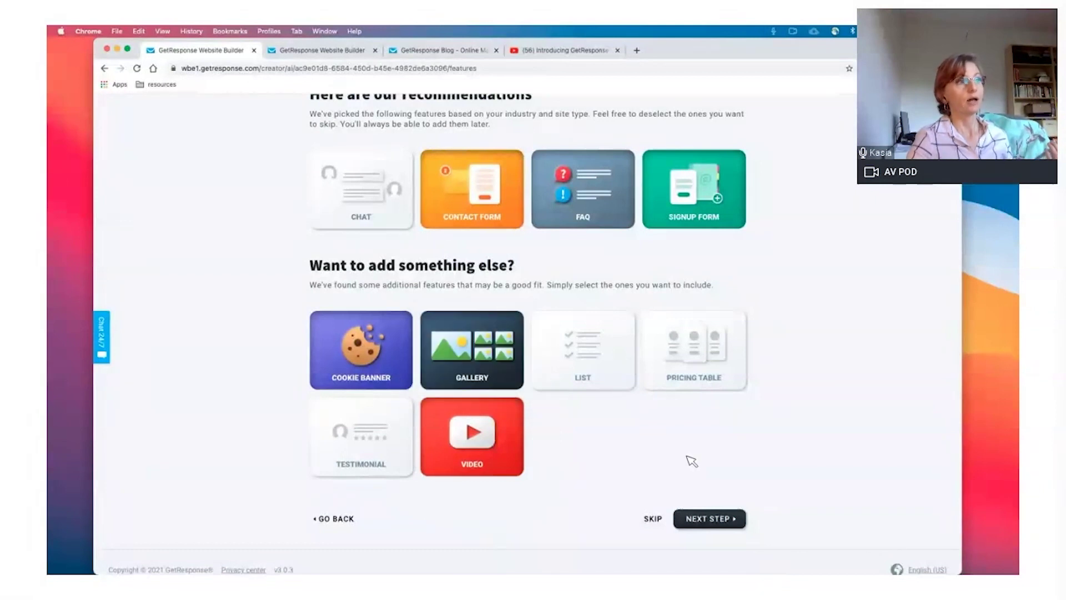
pyautogui.scroll(-1, 691, 461)
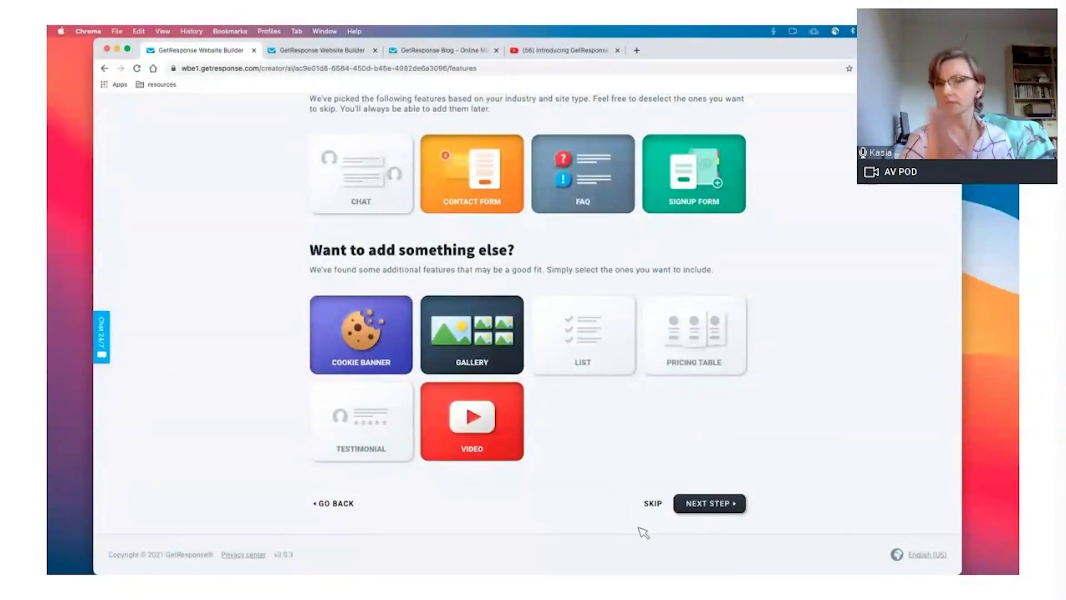
pyautogui.click(708, 504)
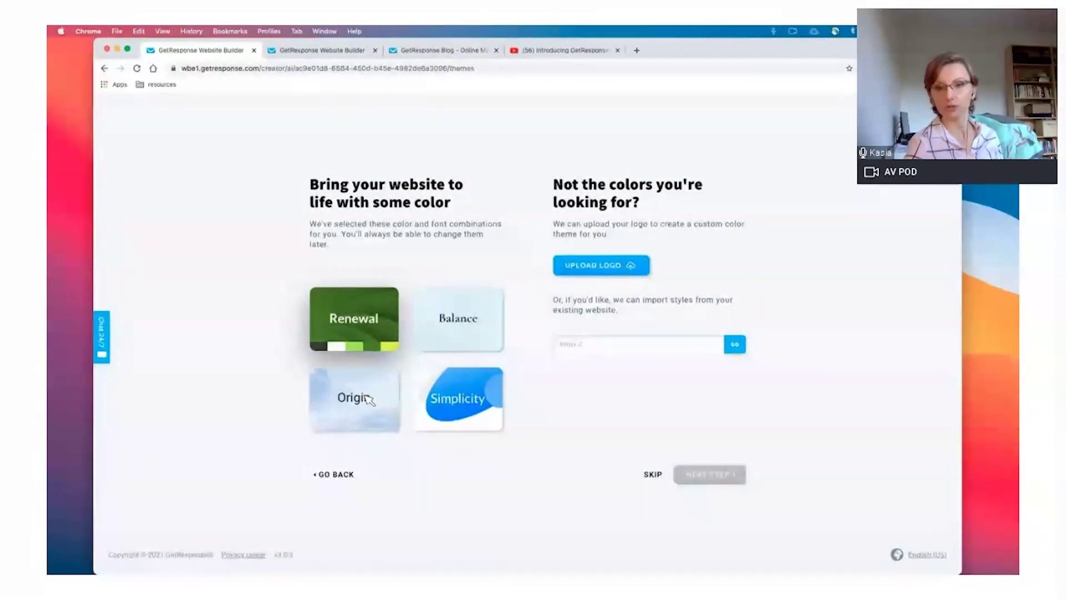
# Step: Choose the Balance color and font theme and continue to the company details
pyautogui.click(469, 321)
pyautogui.click(728, 481)
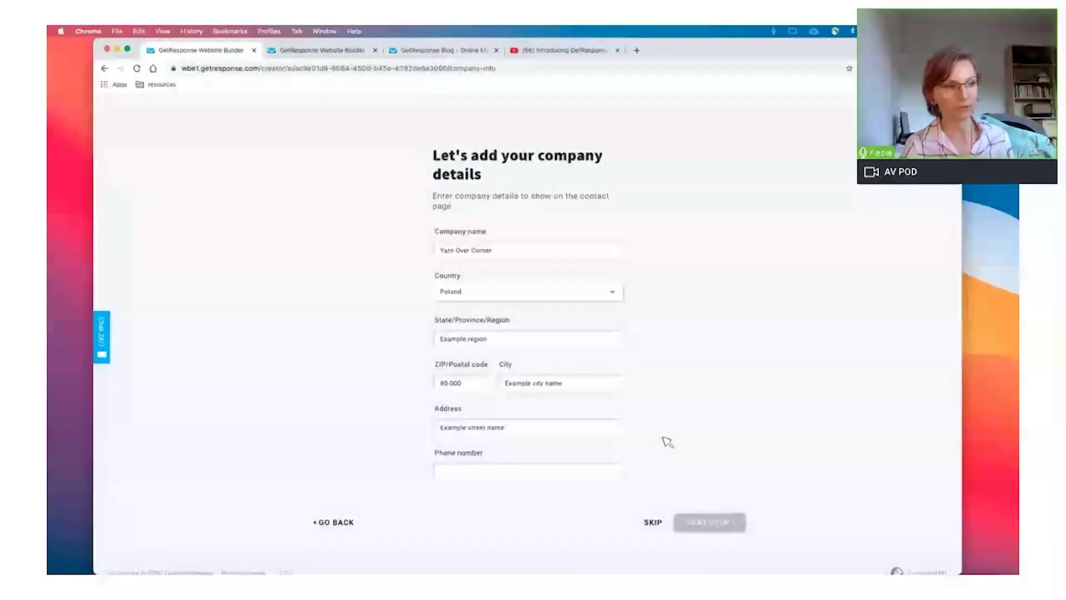
# Step: Skip the company details and use the middle suggested design, with the businessman among skyscrapers
pyautogui.click(654, 523)
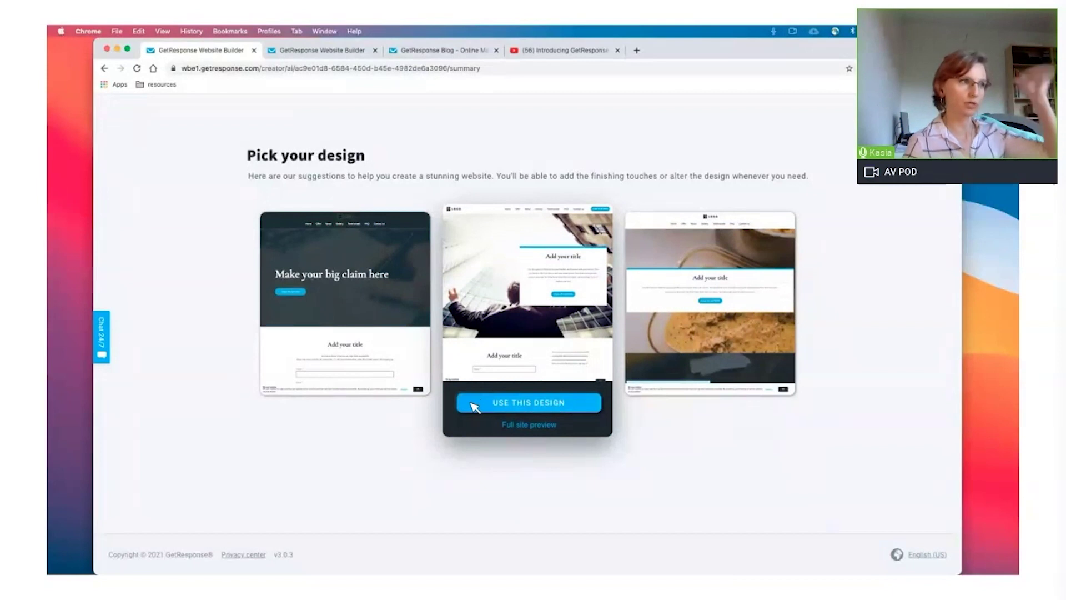
pyautogui.click(514, 406)
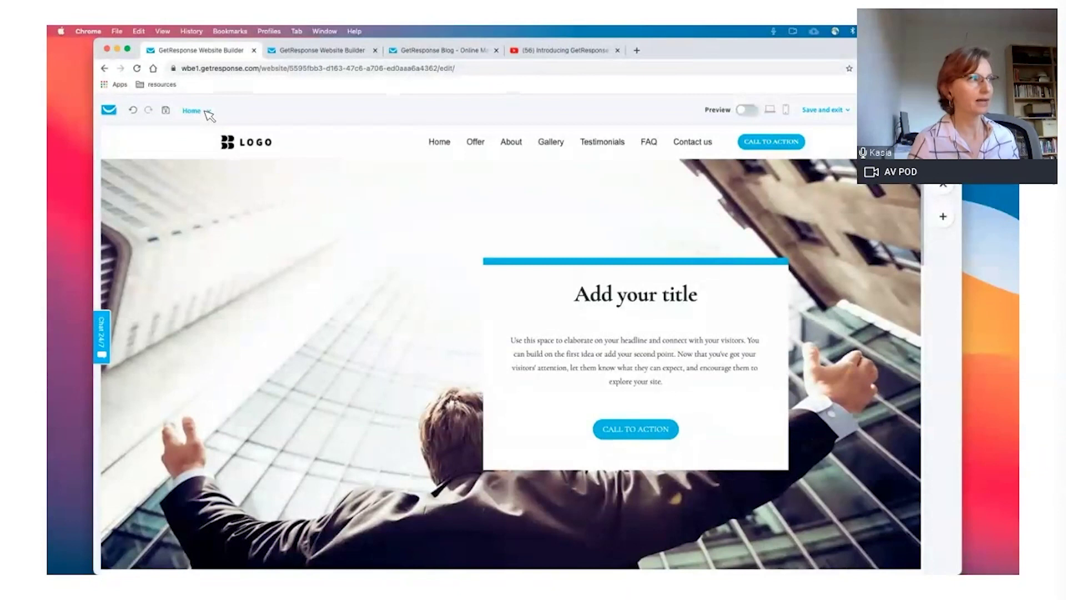
# Step: Look through the generated Offer, About and Gallery pages of the new website
pyautogui.click(207, 112)
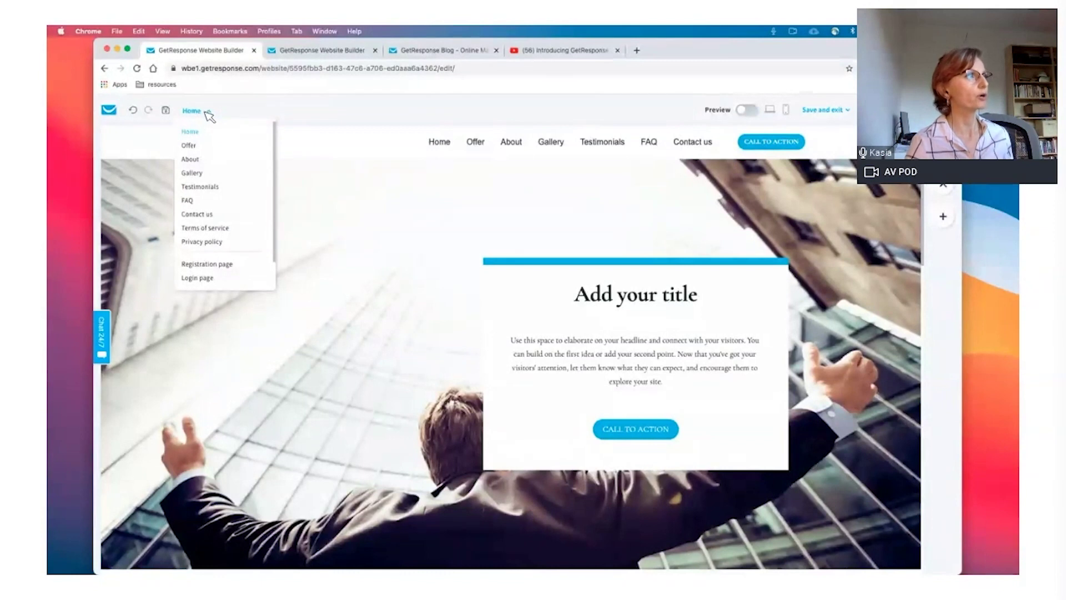
pyautogui.click(195, 147)
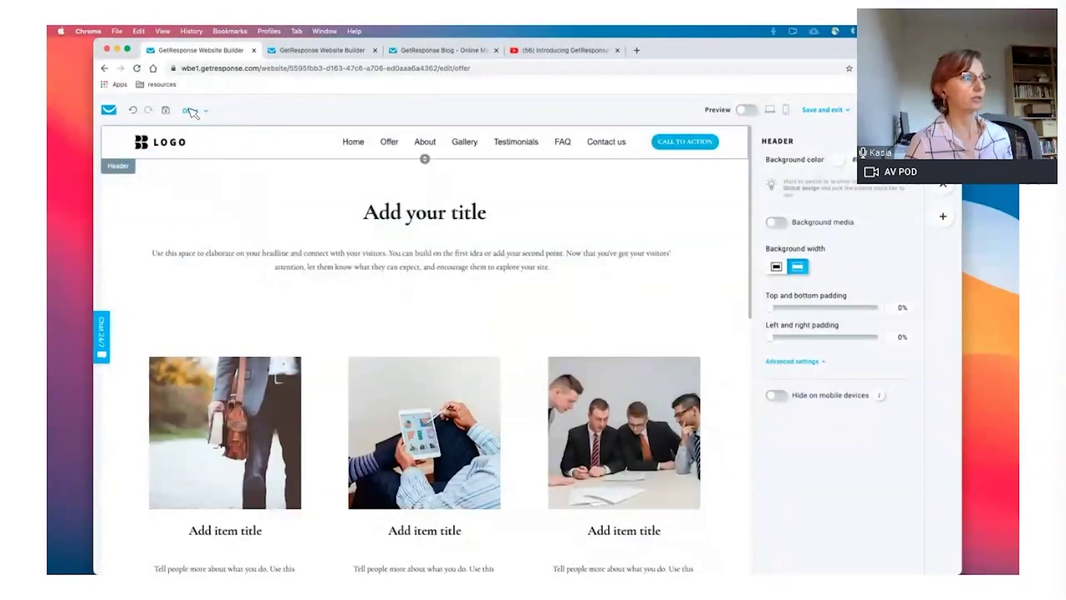
pyautogui.click(190, 111)
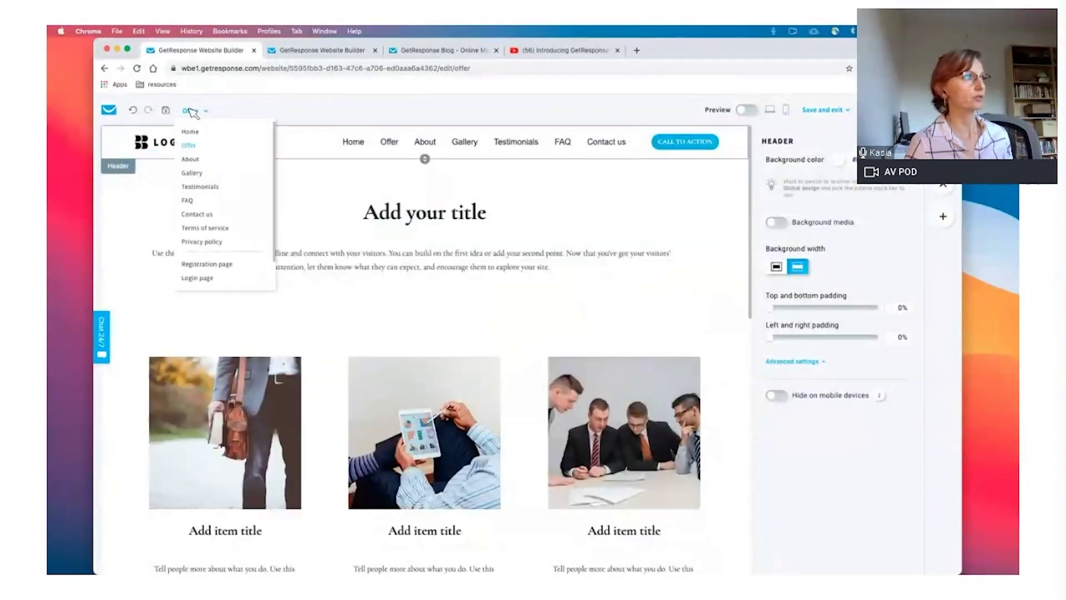
pyautogui.click(191, 159)
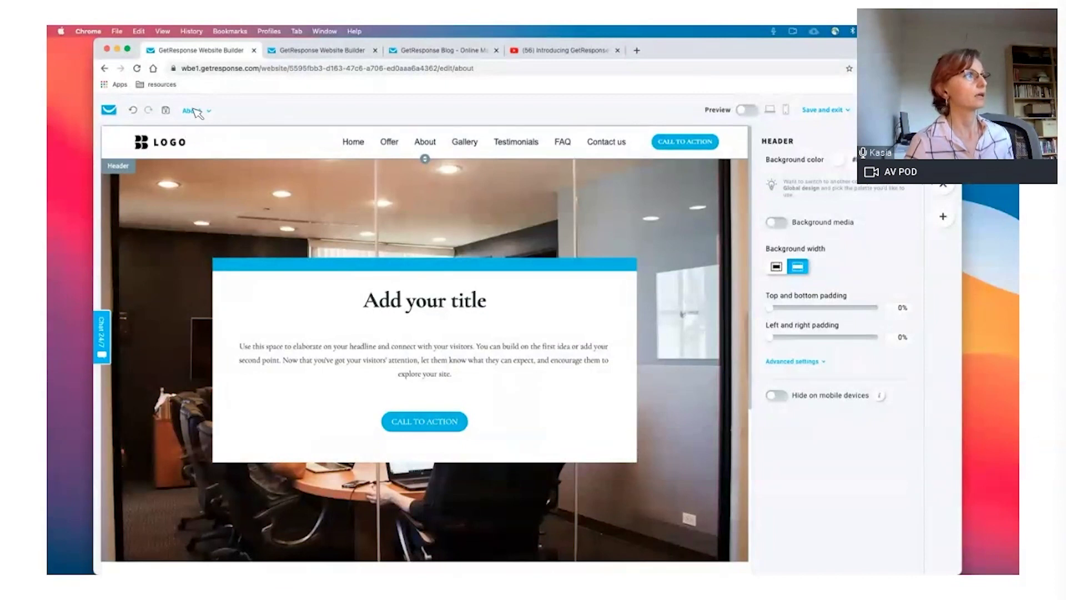
pyautogui.click(194, 110)
pyautogui.click(194, 173)
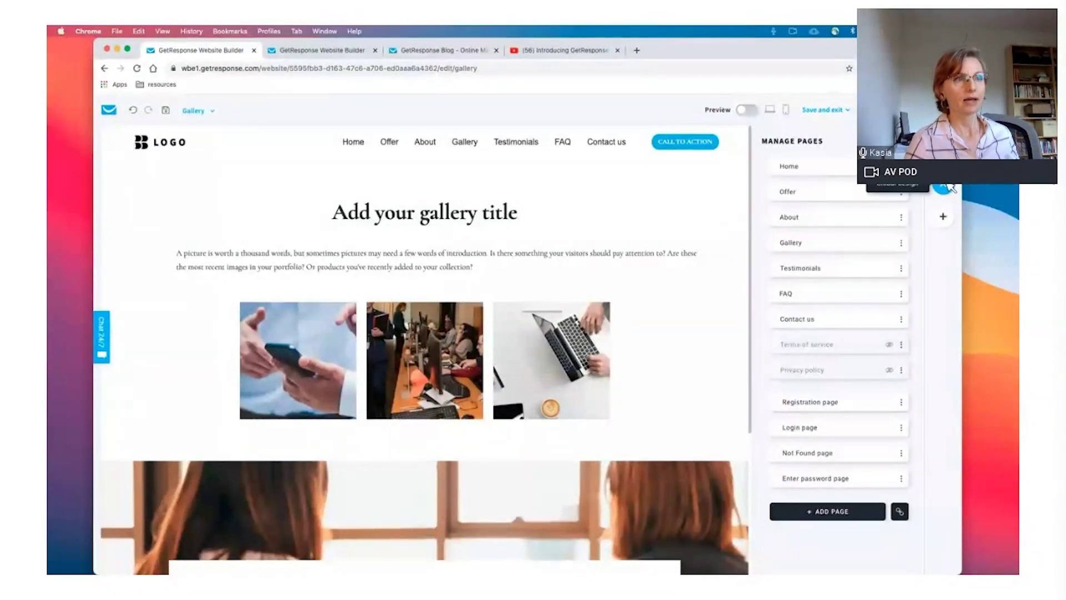
# Step: Examine the site's global design settings, including the available color palettes, typography and button styles
pyautogui.click(945, 187)
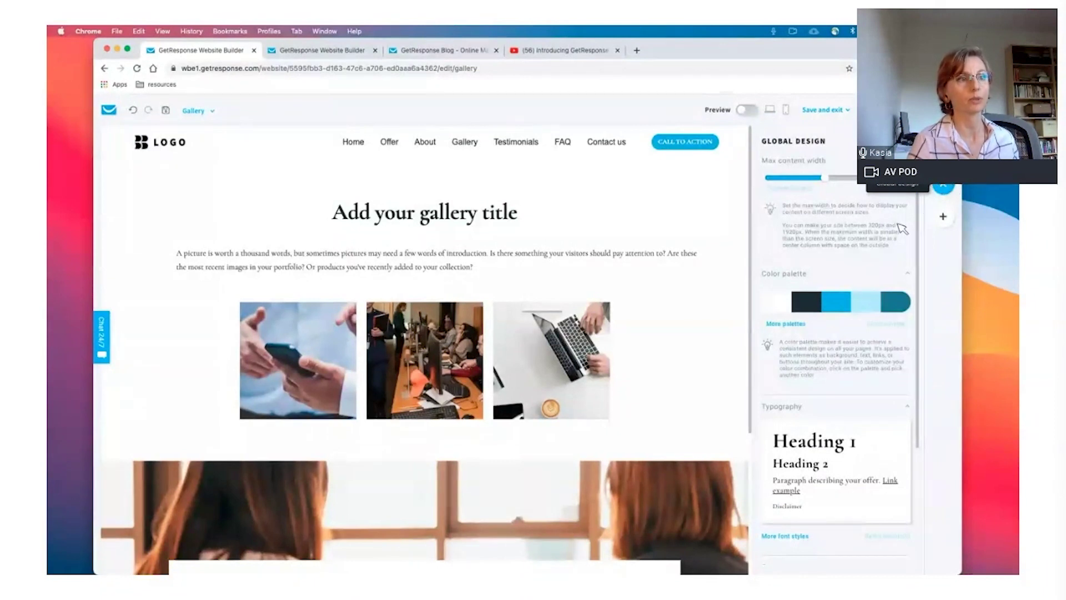
pyautogui.click(799, 325)
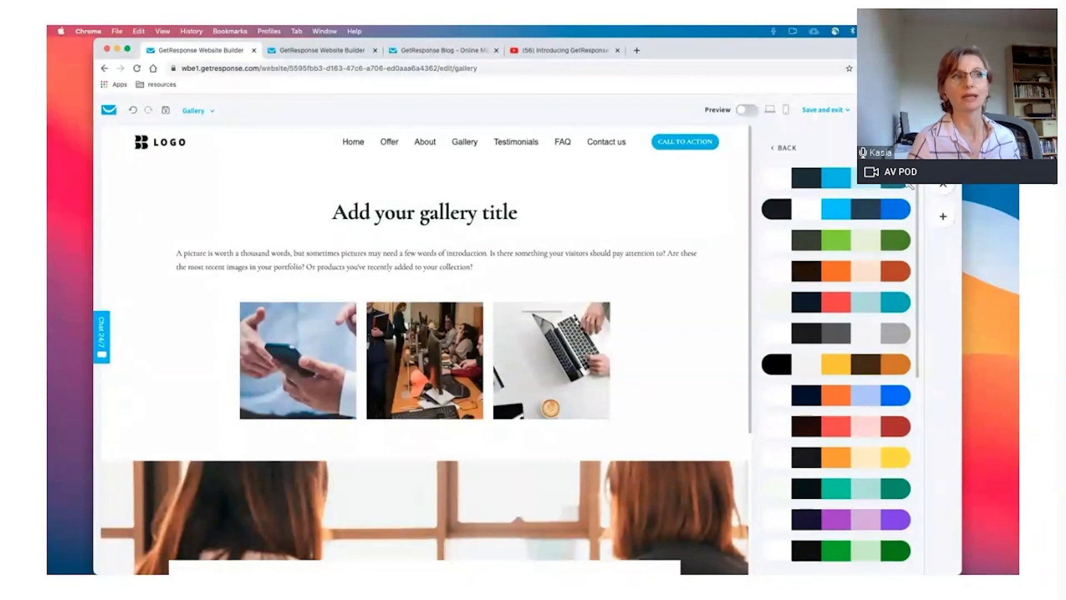
pyautogui.click(943, 180)
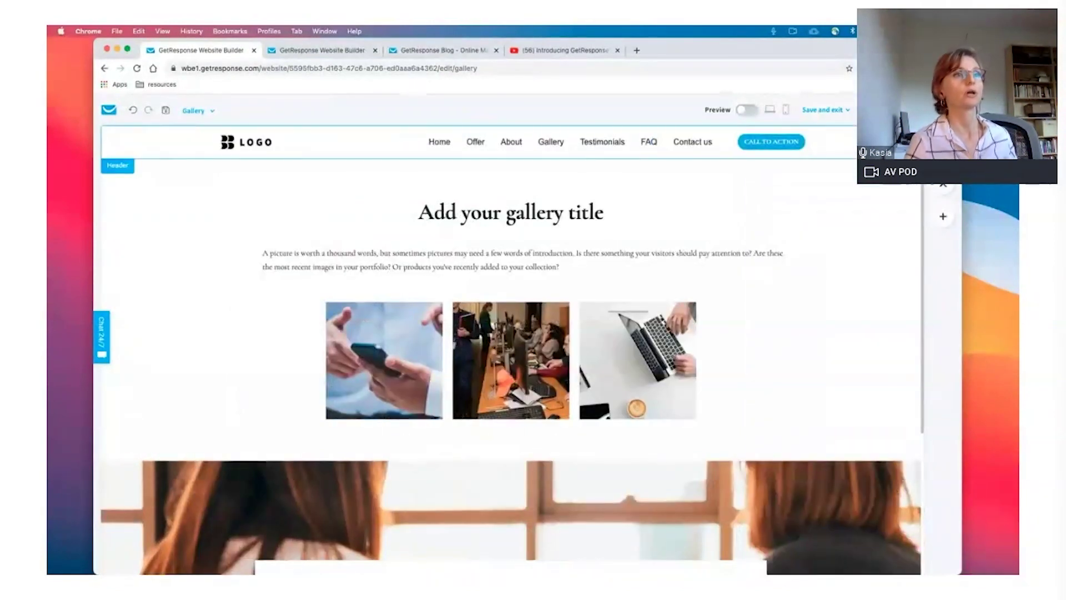
pyautogui.click(943, 186)
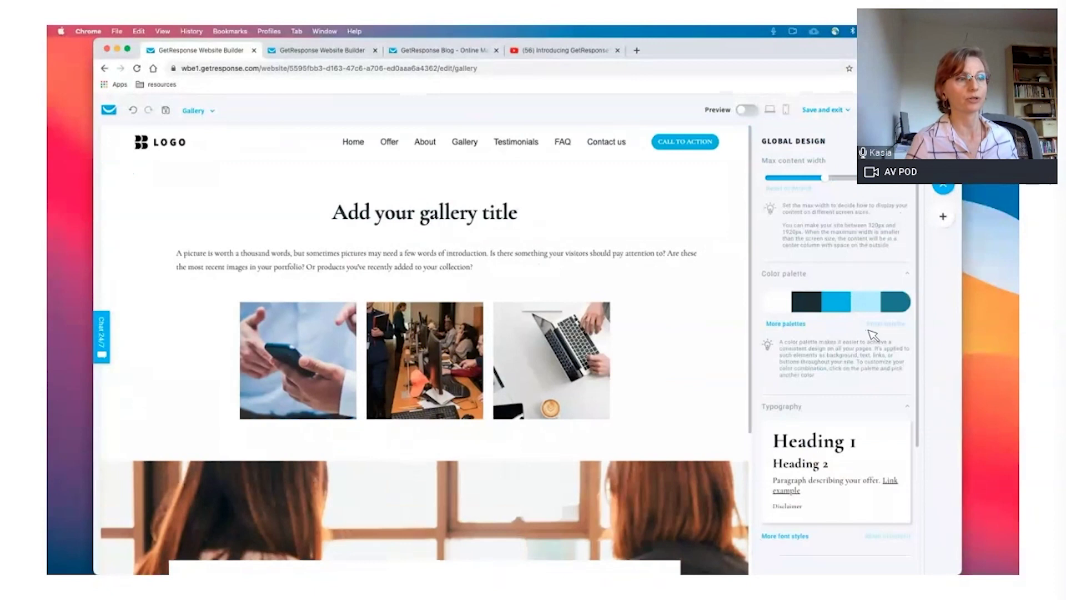
pyautogui.scroll(-5, 873, 334)
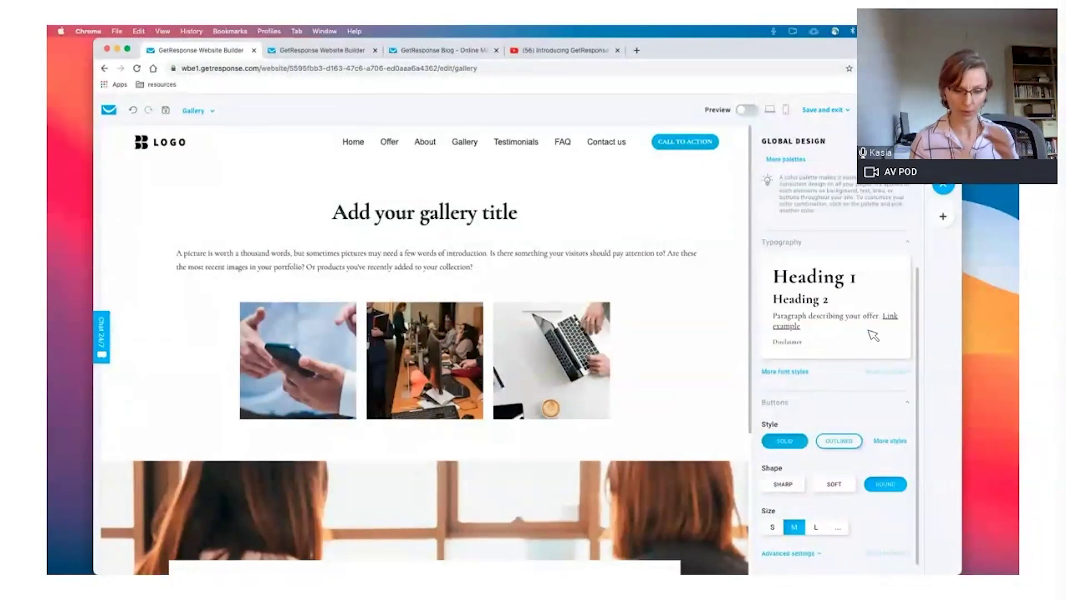
# Step: Switch to the Get started checklist in Notes and check off Decide on the design and Pick a theme
pyautogui.hotkey('ctrl', 'alt', 'j')
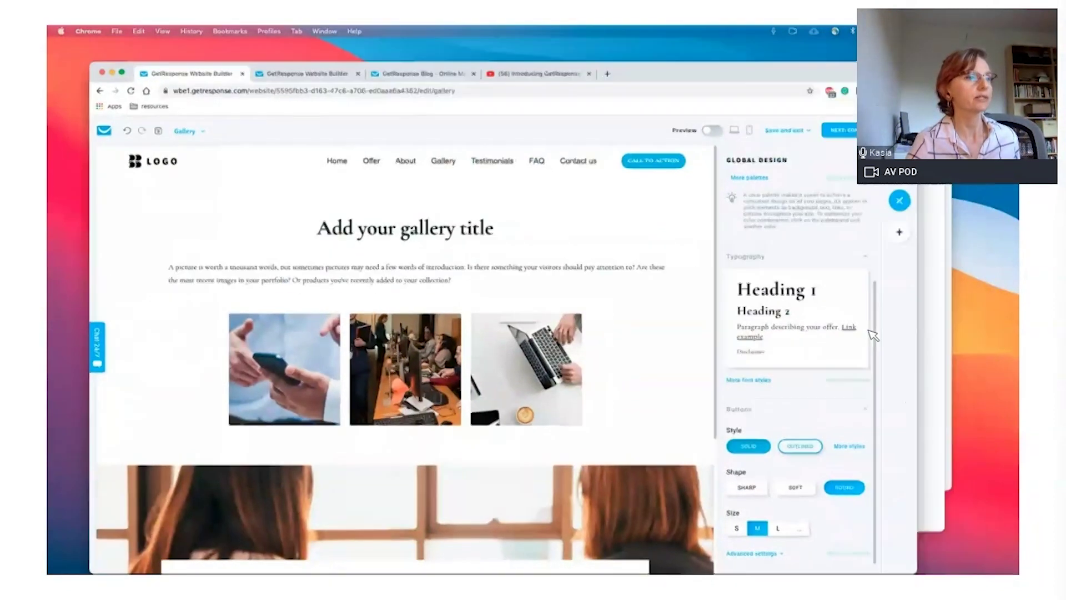
pyautogui.click(874, 335)
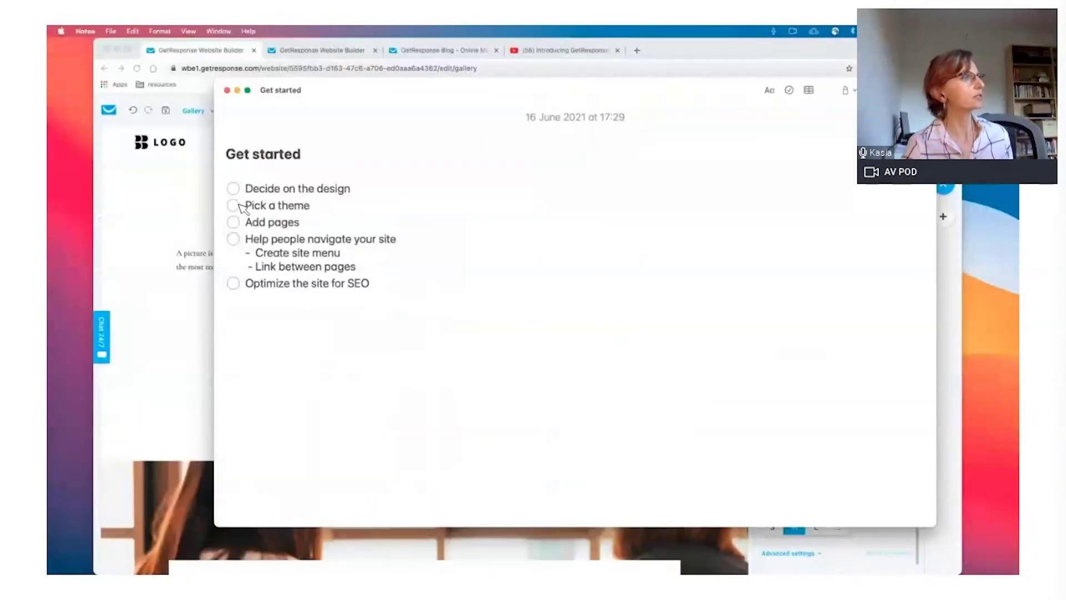
pyautogui.click(233, 189)
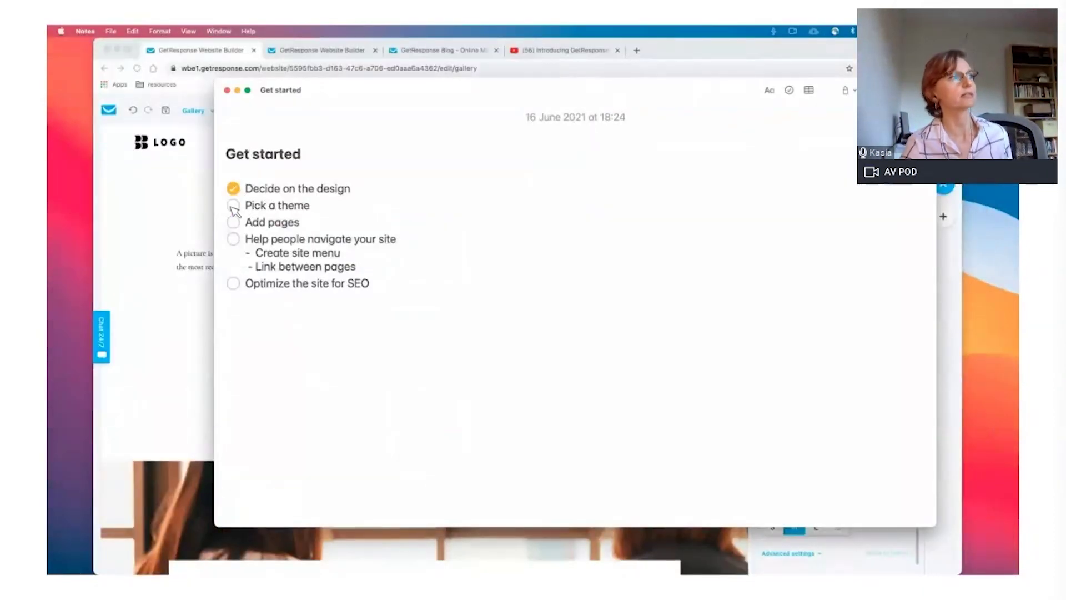
pyautogui.click(233, 206)
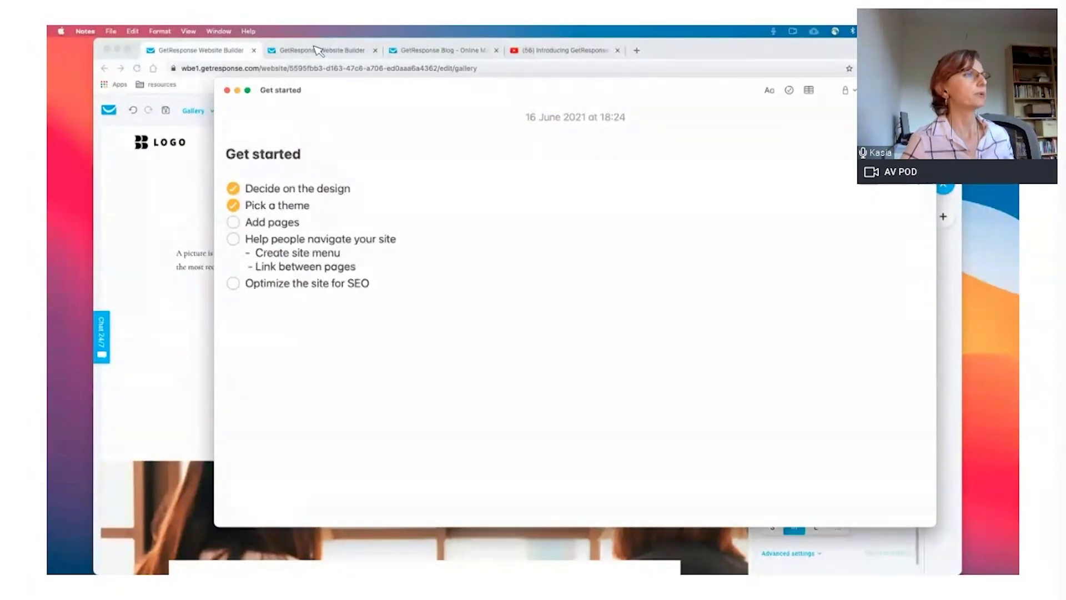
# Step: Switch to the Yarn Over Corner website in the browser and start an external page link with the text Blog
pyautogui.click(318, 51)
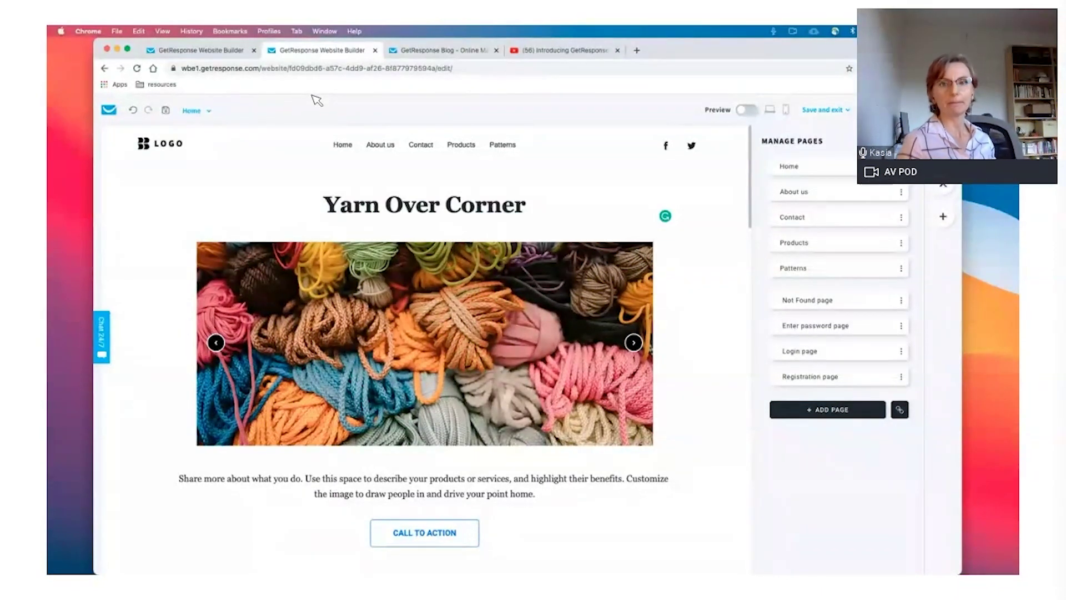
pyautogui.click(903, 411)
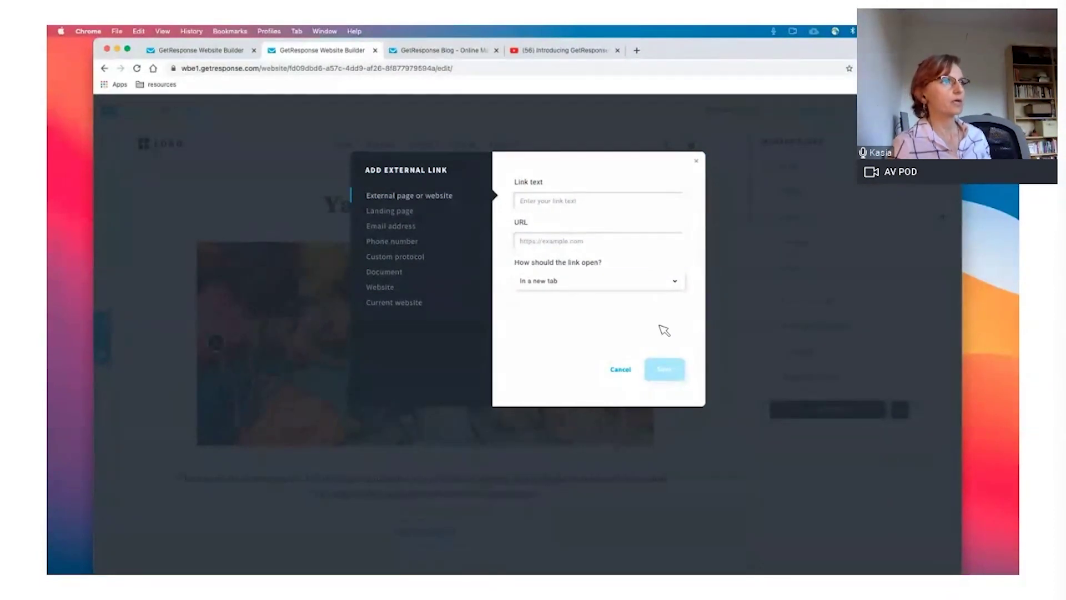
pyautogui.click(559, 203)
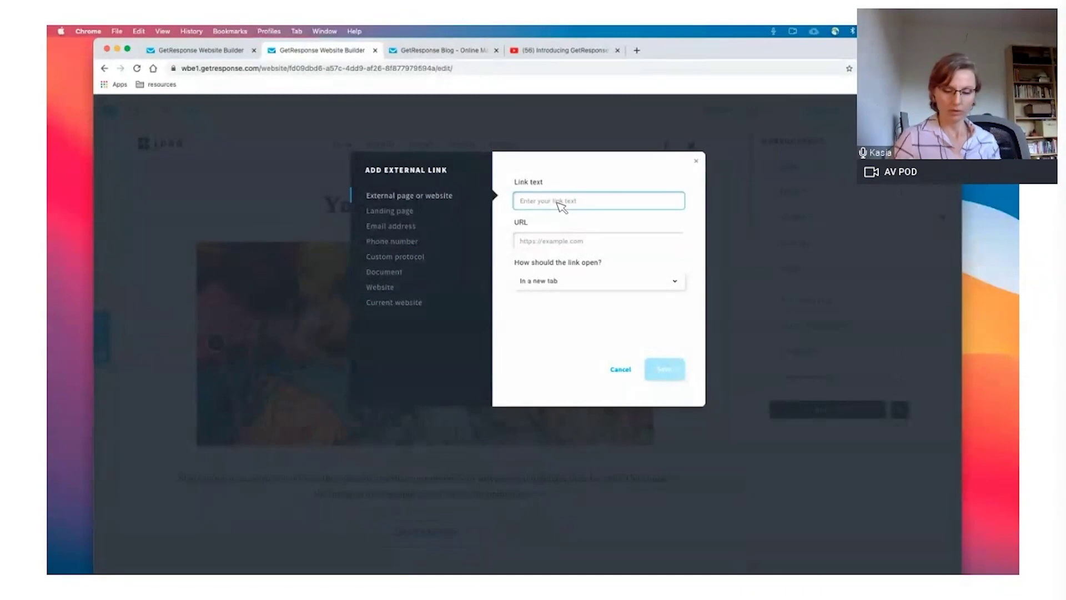
pyautogui.write('Blog')
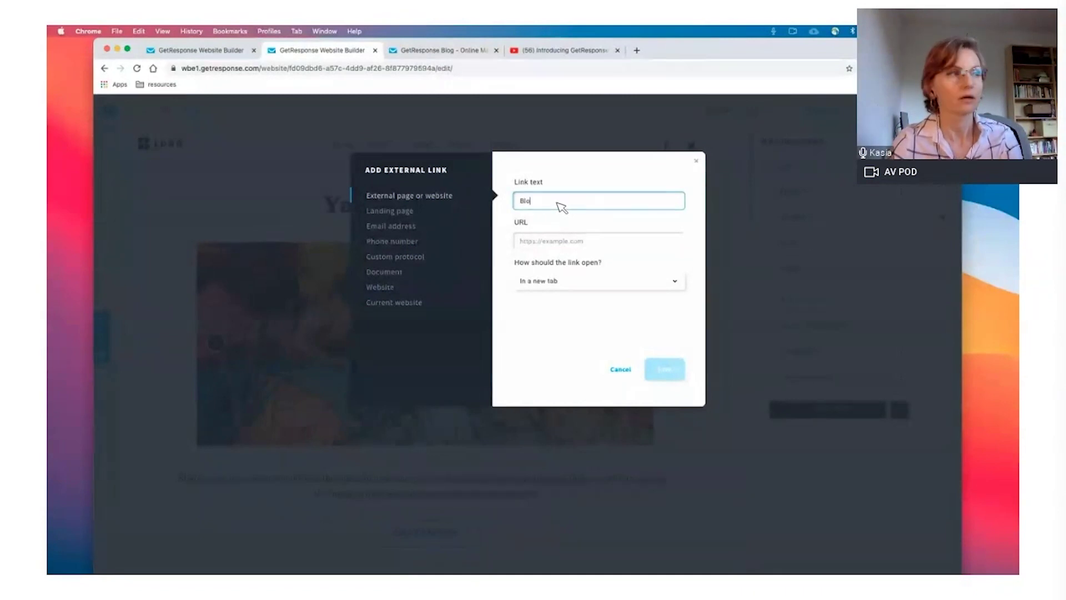
pyautogui.click(450, 51)
pyautogui.click(404, 70)
pyautogui.hotkey('ctrl', 'c')
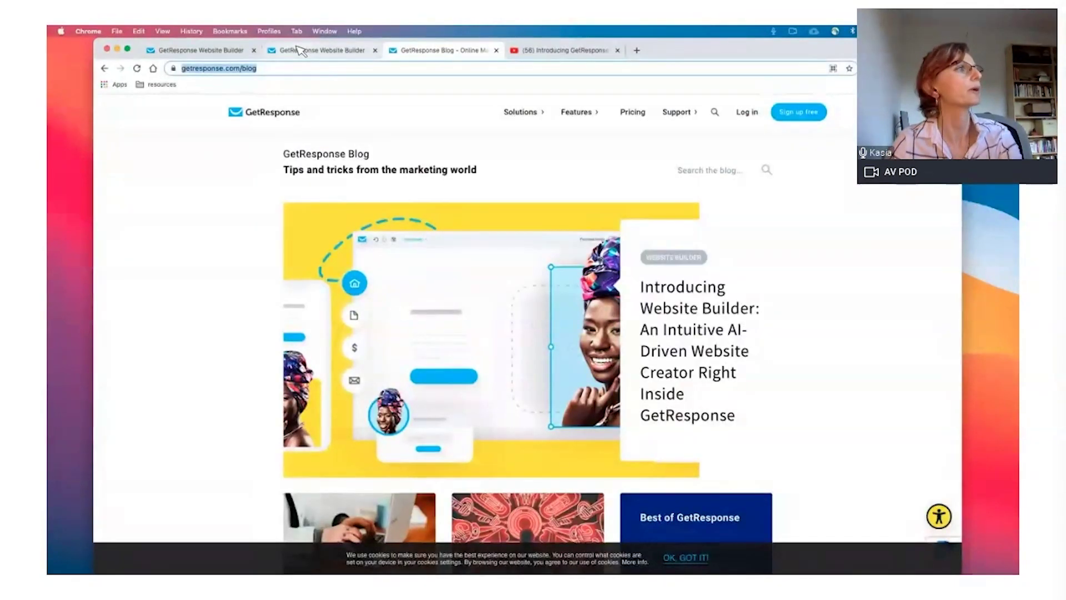
pyautogui.click(299, 51)
pyautogui.click(533, 243)
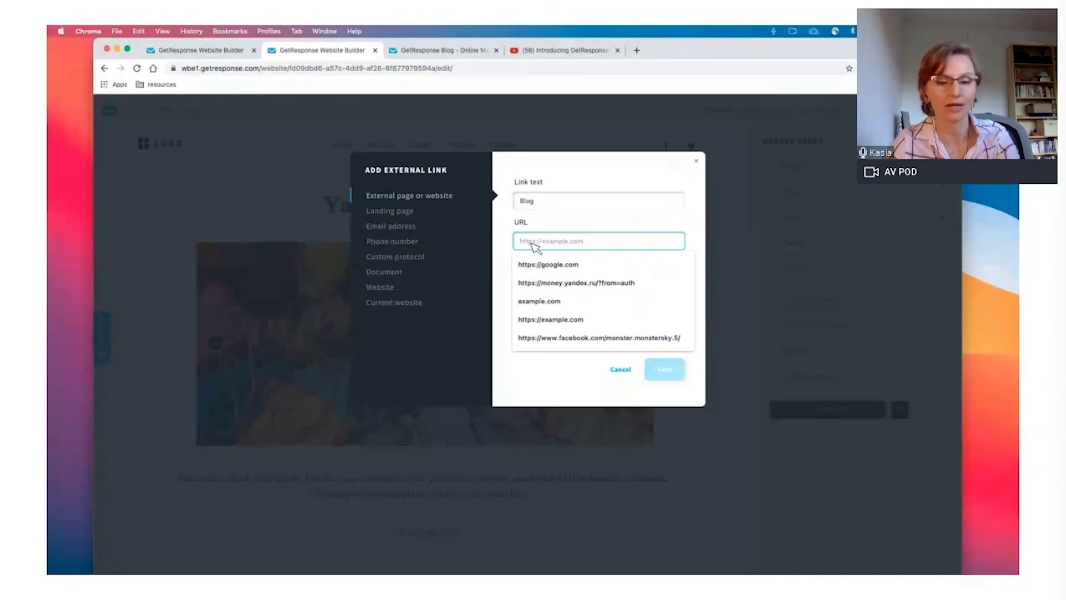
pyautogui.hotkey('ctrl', 'v')
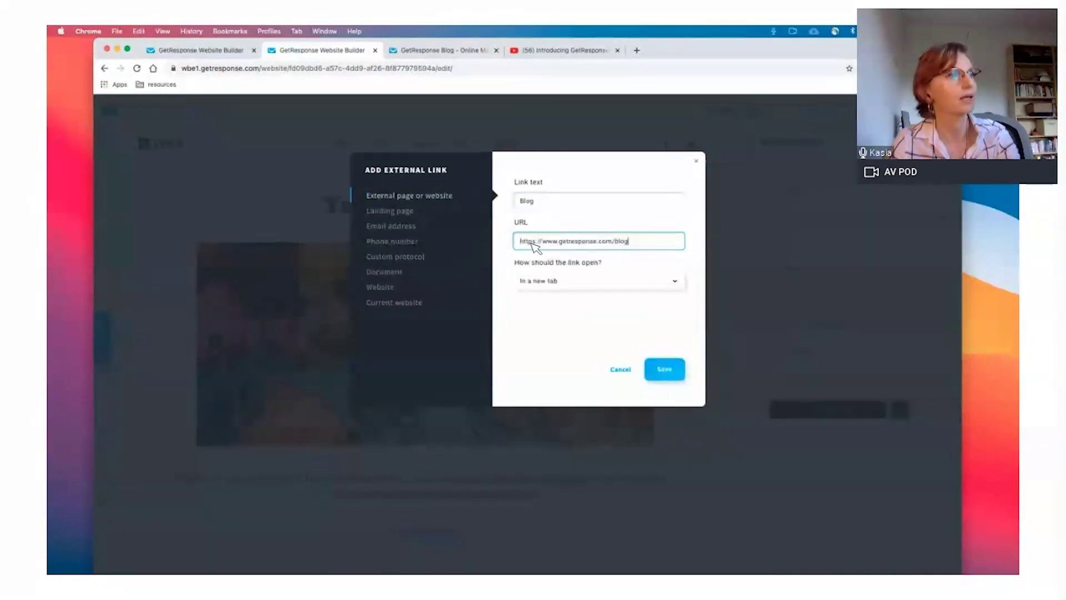
pyautogui.click(650, 287)
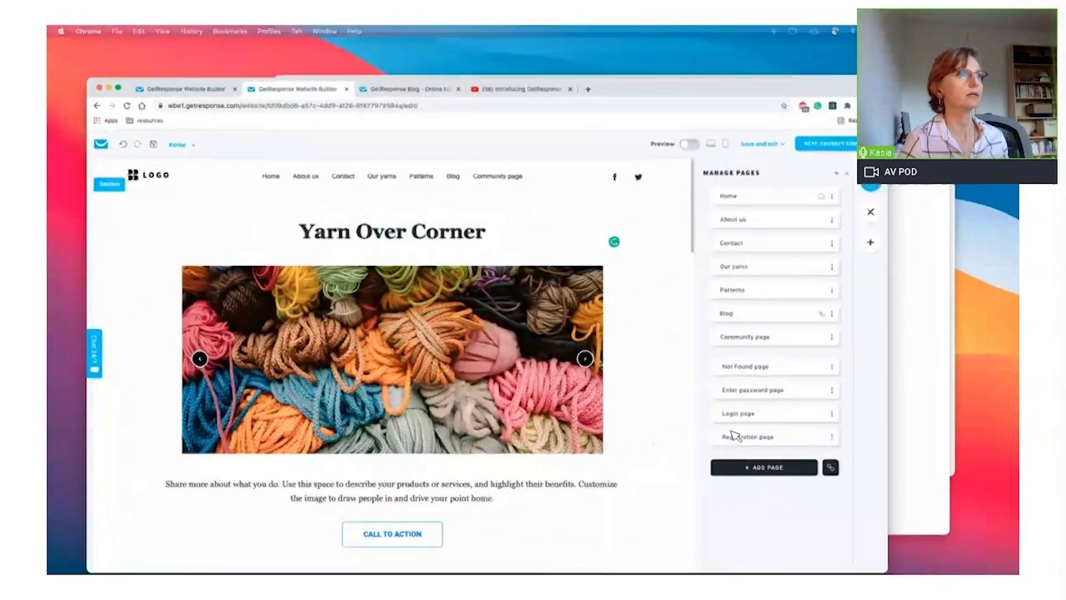
# Step: Check off Add pages in the Get started checklist in Notes and return to the Yarn Over Corner website
pyautogui.hotkey('ctrl', 'Up')
pyautogui.click(733, 435)
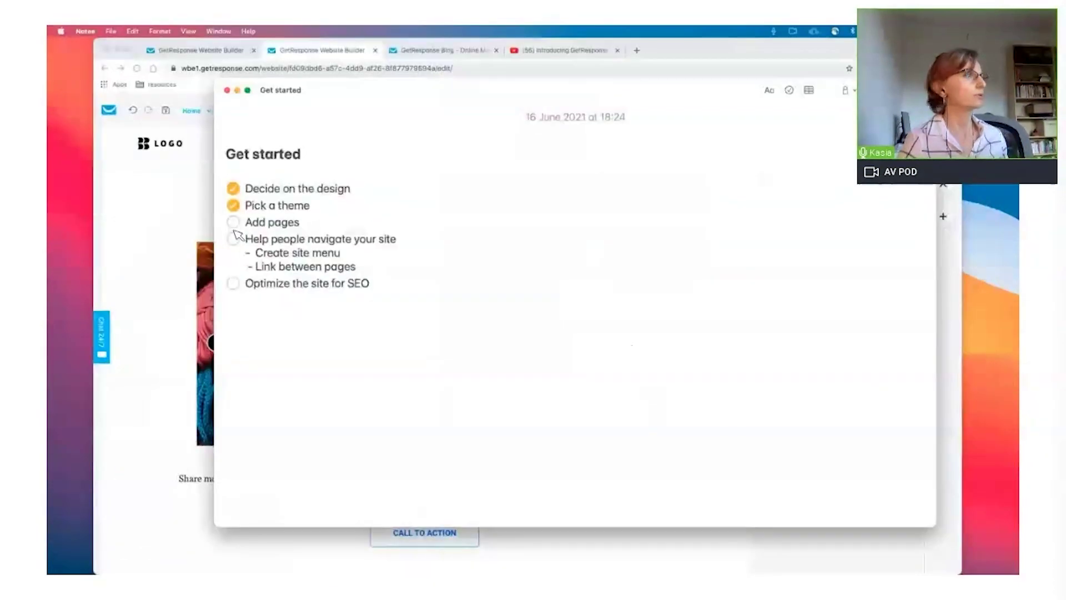
pyautogui.click(234, 222)
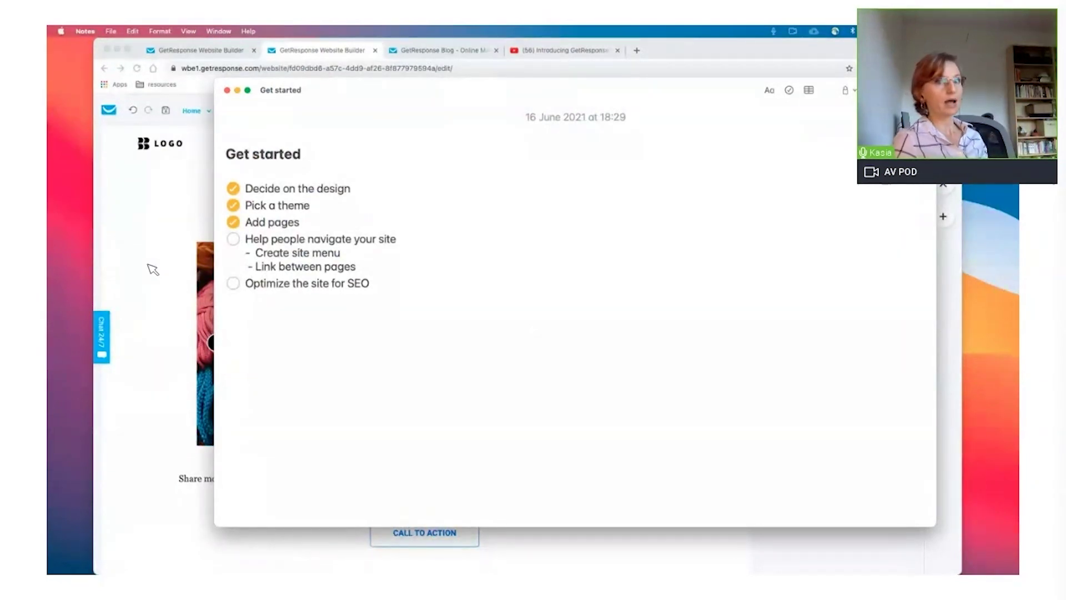
pyautogui.click(153, 269)
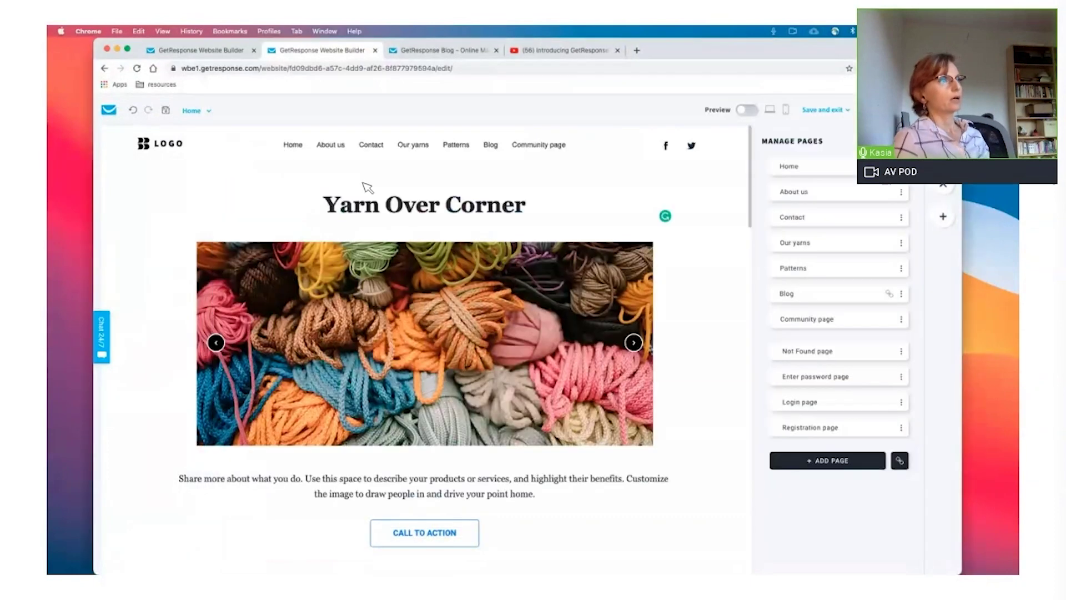
# Step: Nest the Contact page under About us in the Yarn Over Corner page list
pyautogui.click(503, 150)
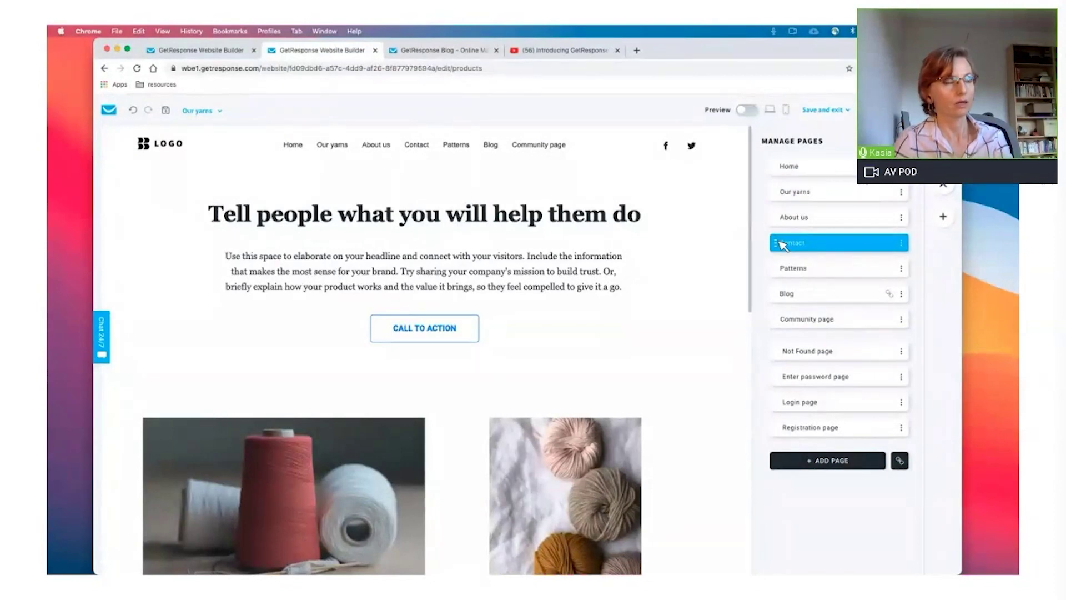
pyautogui.moveTo(783, 244); pyautogui.dragTo(802, 235)
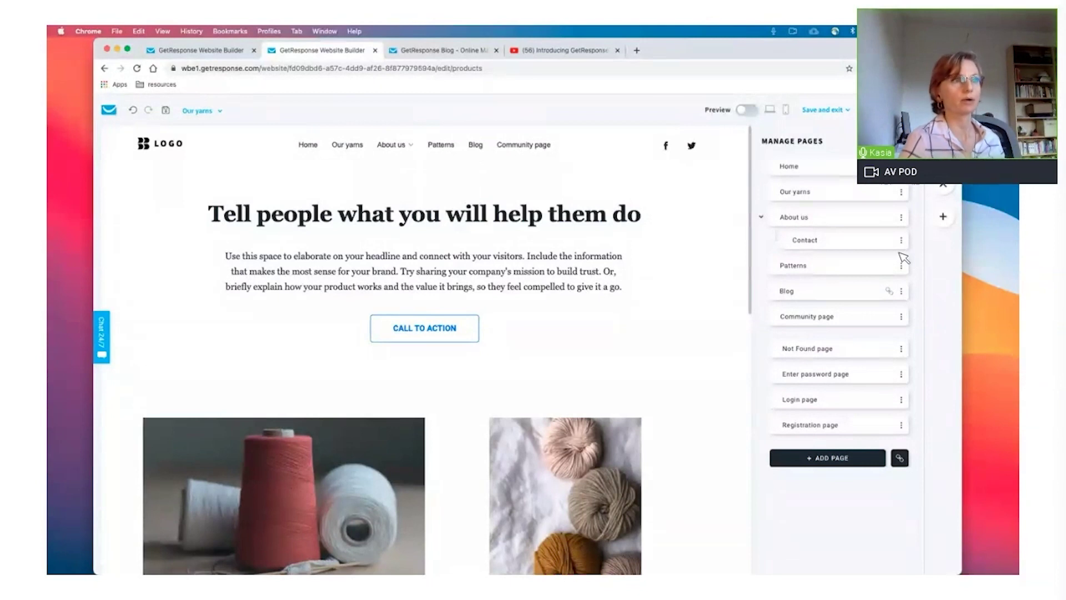
pyautogui.moveTo(790, 241)
pyautogui.mouseDown()
pyautogui.moveTo(789, 272)
pyautogui.moveTo(800, 244)
pyautogui.mouseUp()
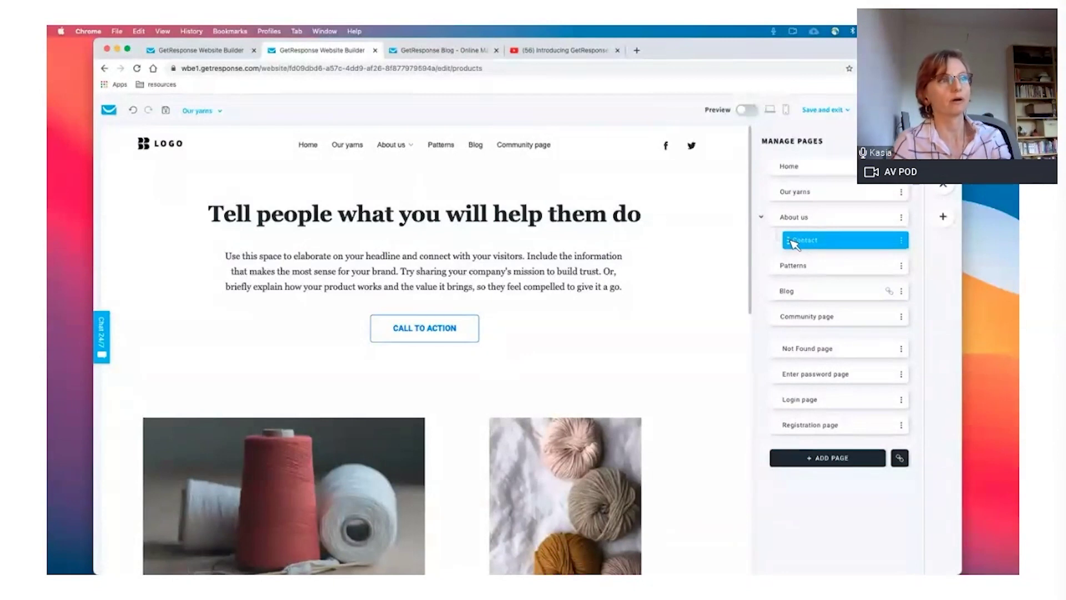
pyautogui.moveTo(794, 244)
pyautogui.mouseDown()
pyautogui.moveTo(618, 193)
pyautogui.moveTo(799, 239)
pyautogui.mouseUp()
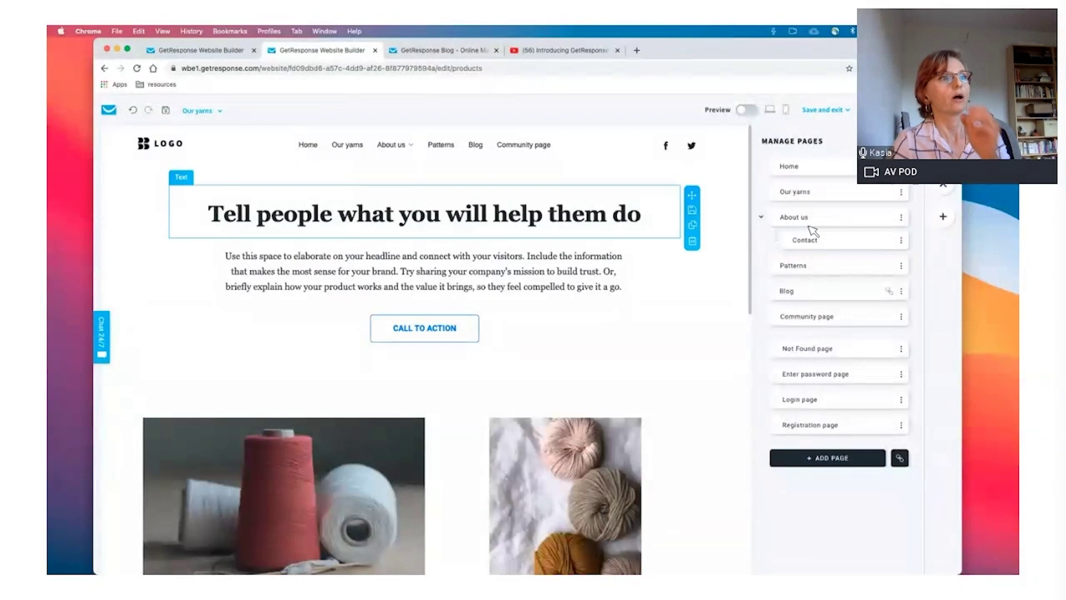
# Step: Move the Contact page out from under About us to the top level and place Patterns above About us in the page list
pyautogui.click(410, 152)
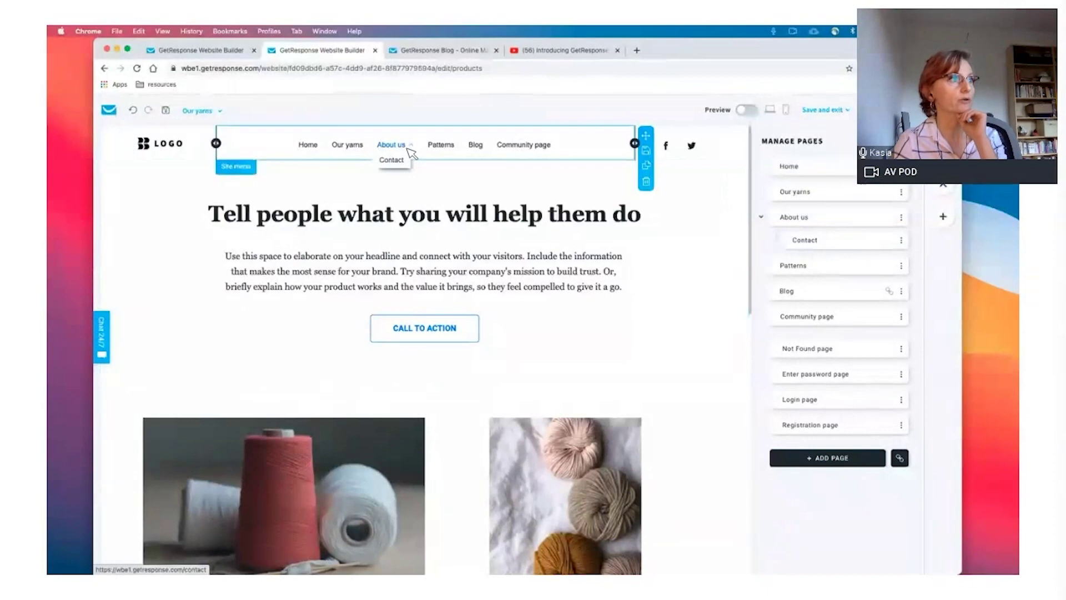
pyautogui.click(543, 156)
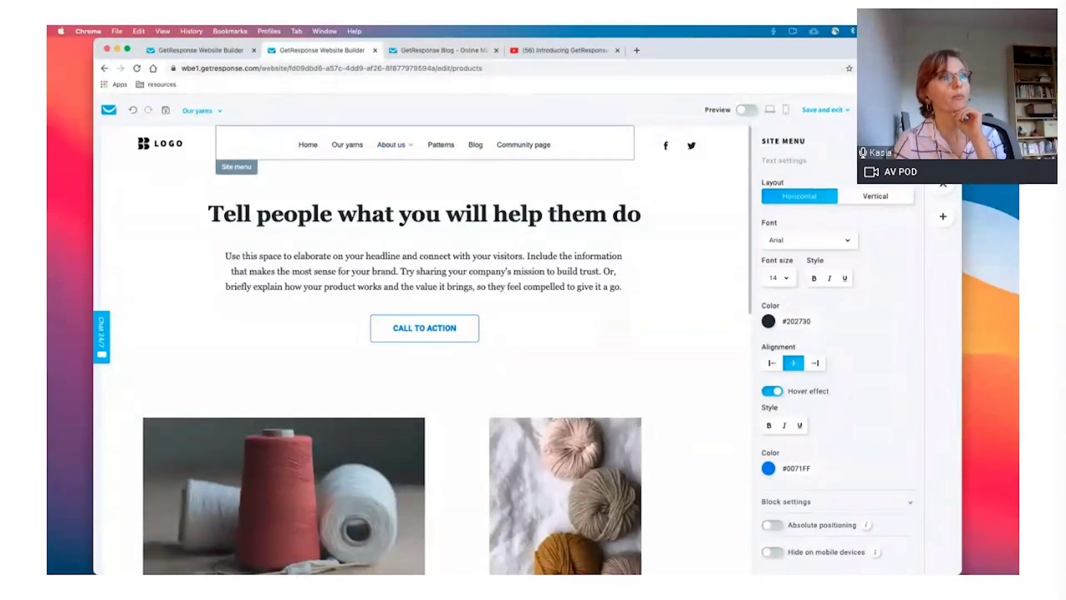
pyautogui.click(792, 241)
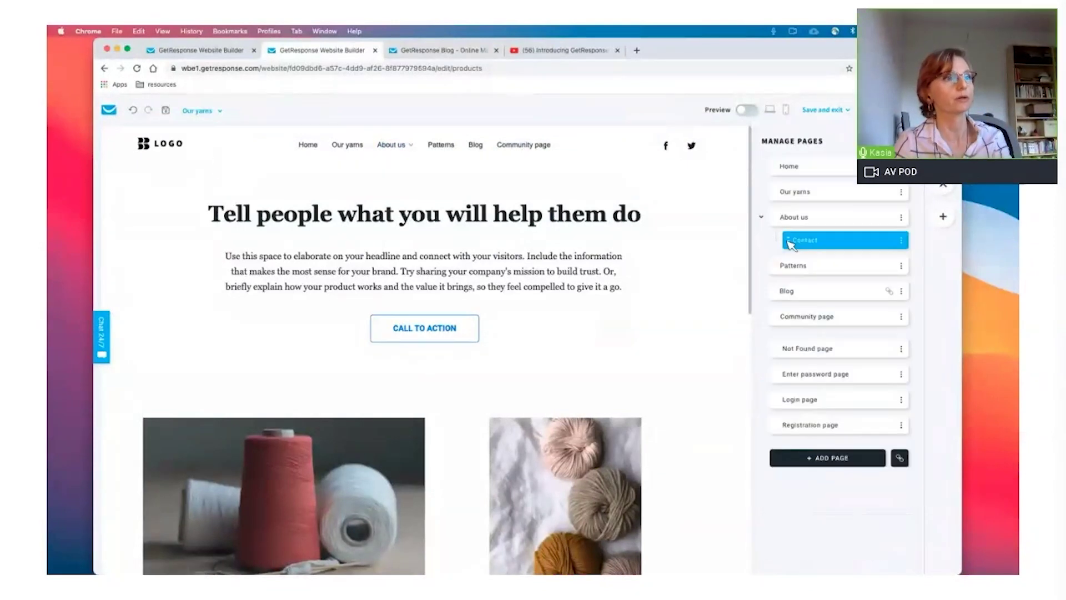
pyautogui.moveTo(777, 244); pyautogui.dragTo(822, 181)
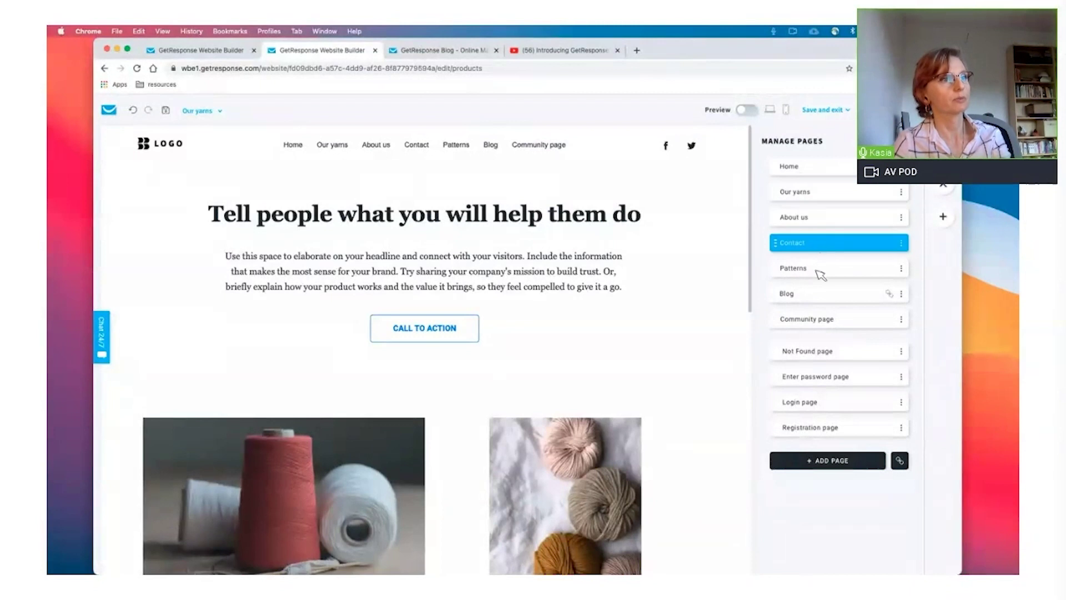
pyautogui.click(784, 271)
pyautogui.moveTo(784, 221); pyautogui.dragTo(784, 211)
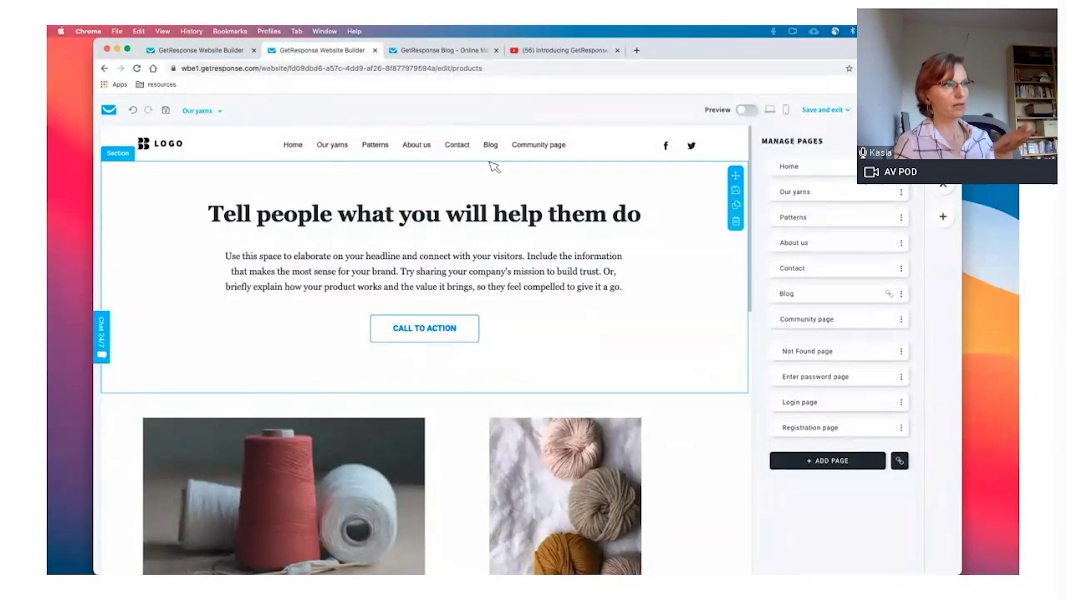
# Step: Review the remaining items of the Get started checklist in Notes and return to the Yarn Over Corner website in the browser
pyautogui.hotkey('ctrl', 'Up')
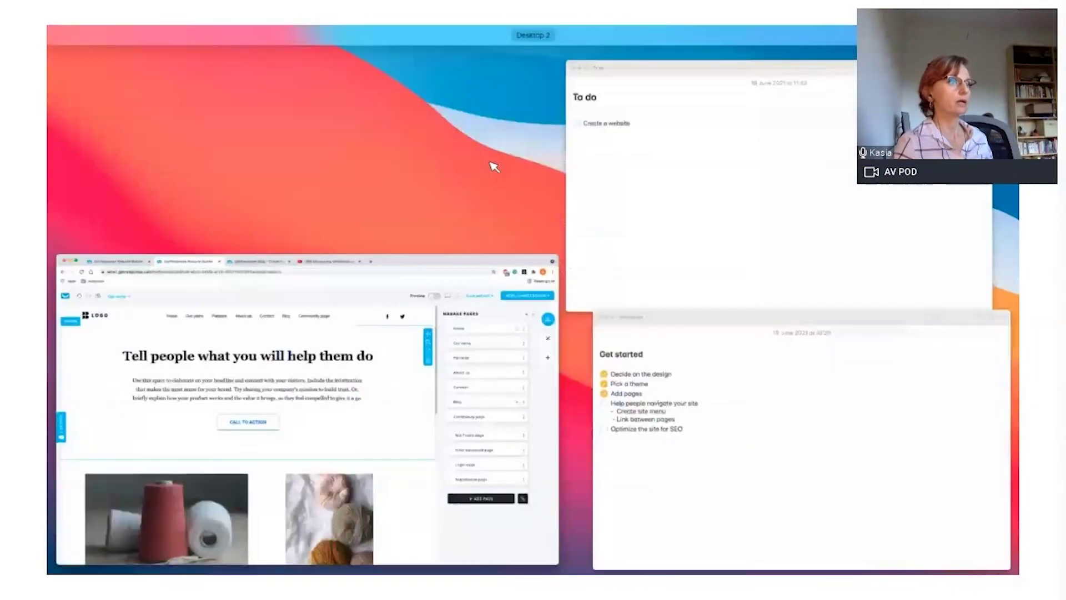
pyautogui.click(728, 367)
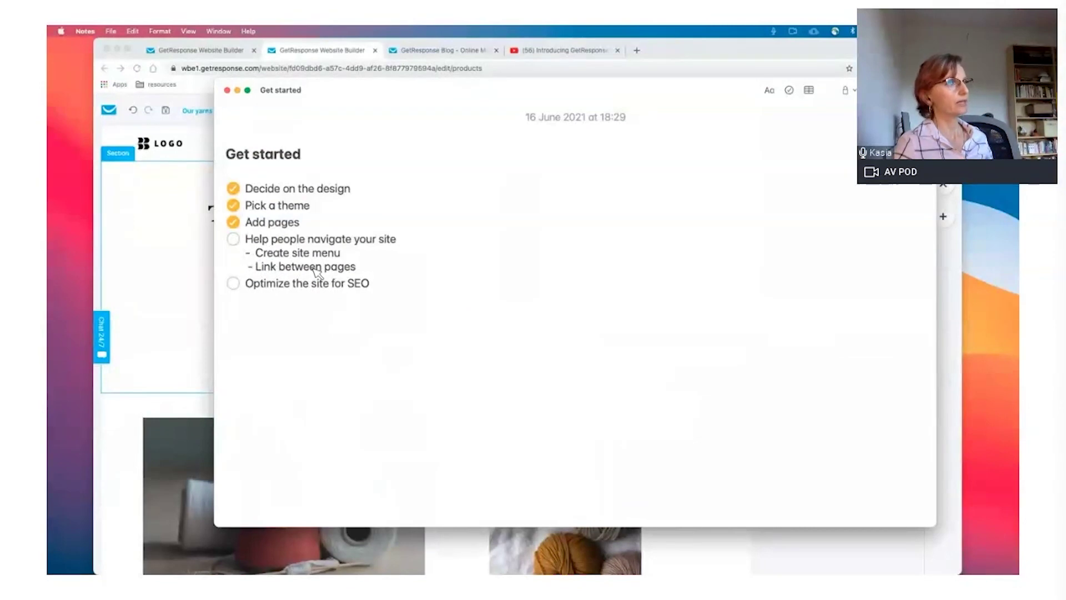
pyautogui.click(135, 420)
# Step: Look over the Our yarns page and switch the editor to the Home page
pyautogui.scroll(-3, 135, 419)
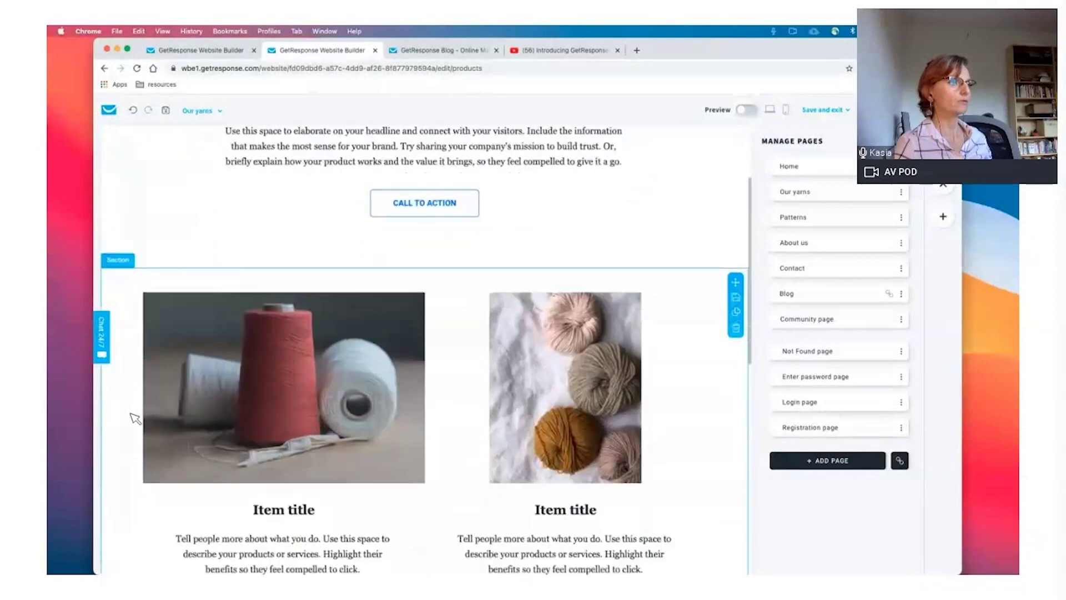
pyautogui.scroll(-10, 136, 410)
pyautogui.scroll(15, 136, 408)
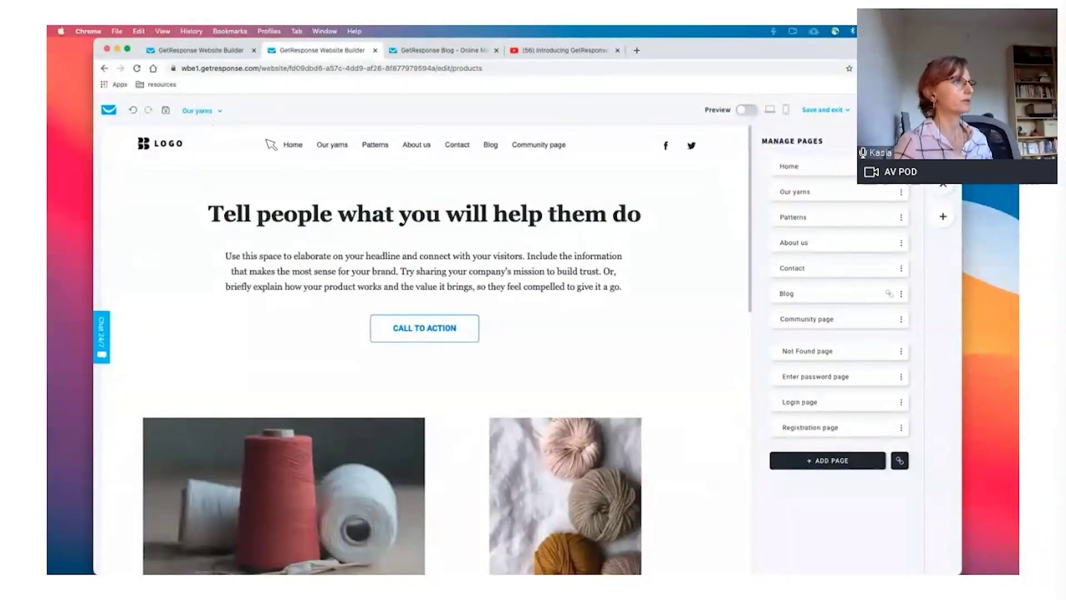
pyautogui.click(297, 144)
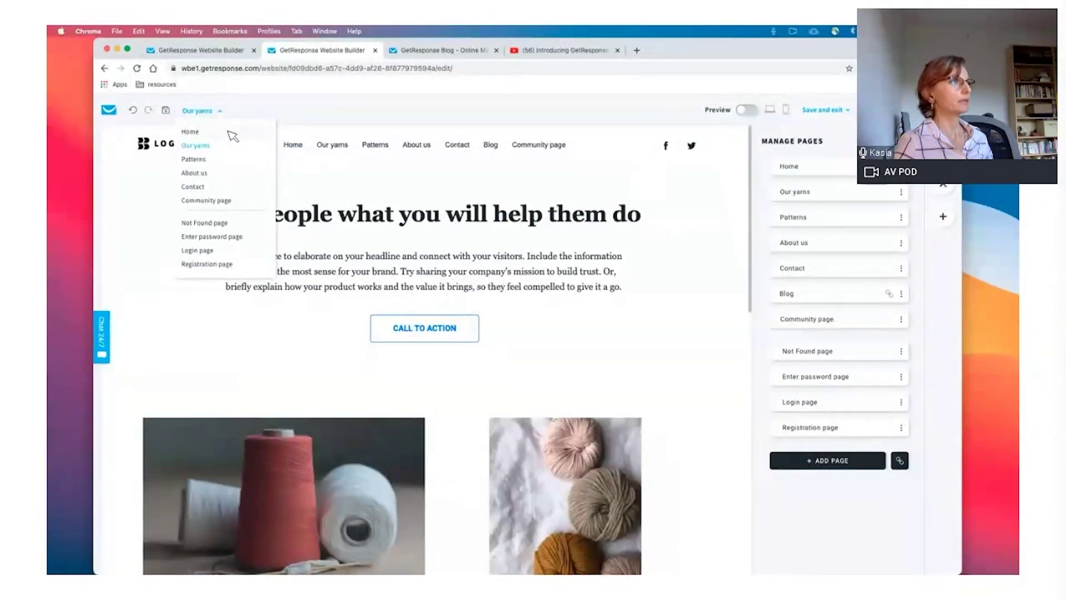
pyautogui.click(232, 135)
# Step: Examine the Home page's Yarns, Patterns and Accessories columns with their call-to-action buttons, along with the site menu
pyautogui.scroll(-10, 207, 335)
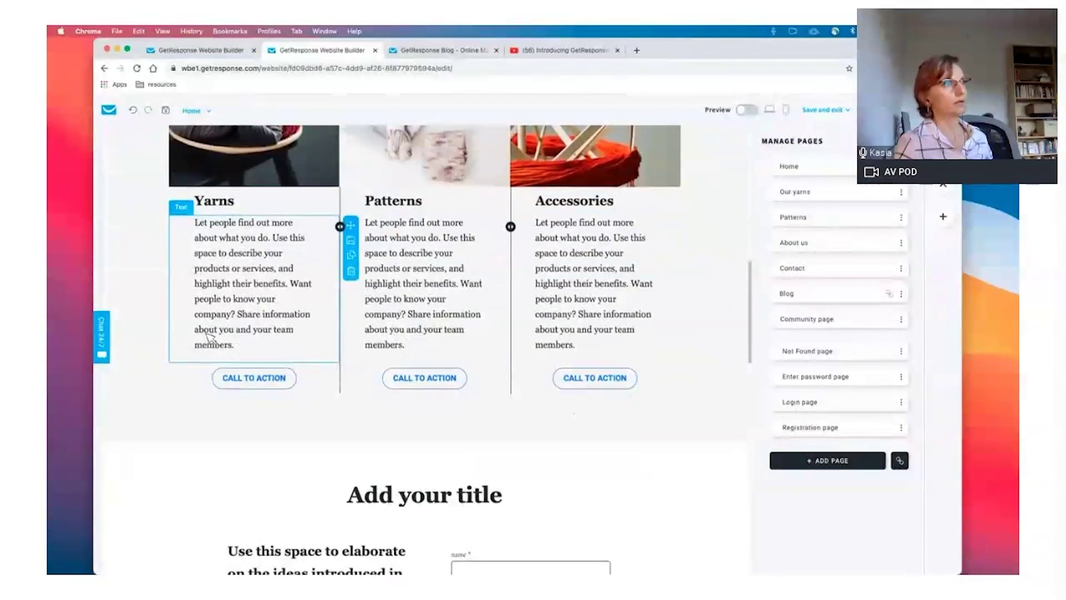
pyautogui.scroll(5, 443, 317)
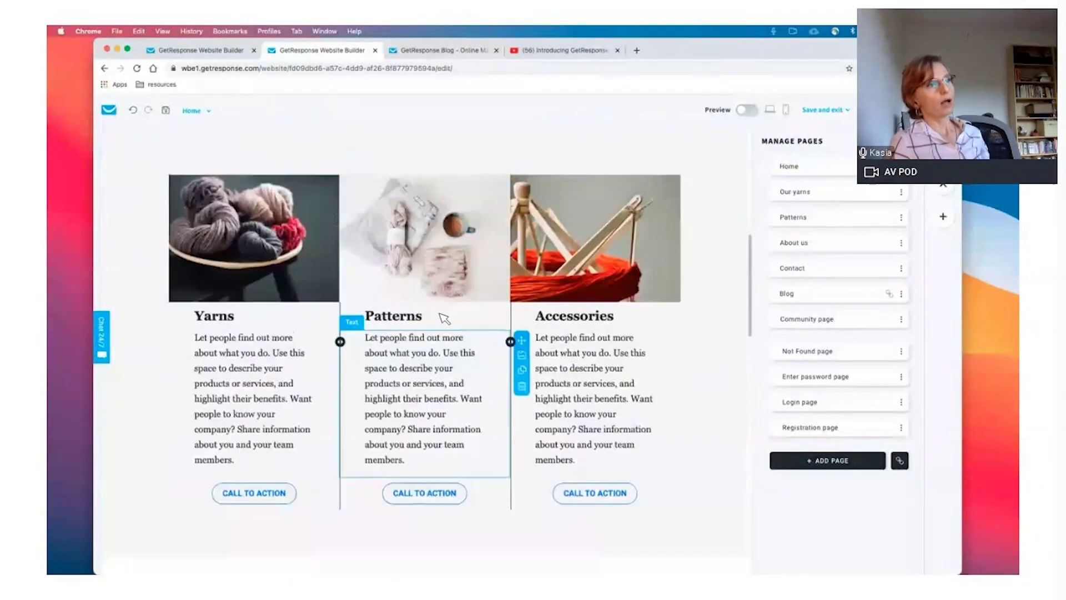
pyautogui.scroll(4, 444, 318)
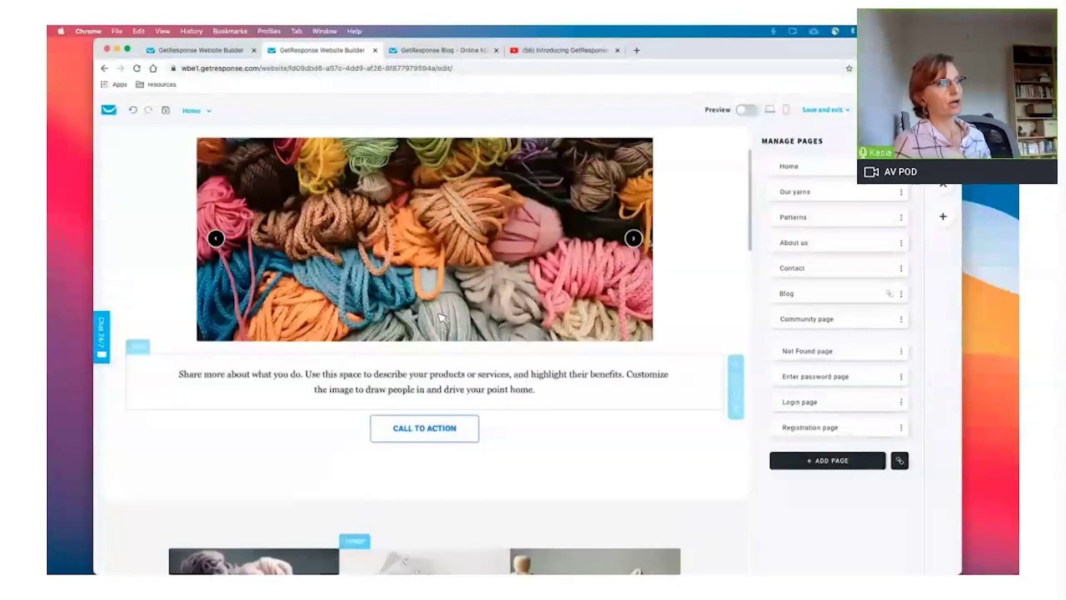
pyautogui.scroll(-8, 499, 289)
pyautogui.scroll(-1, 528, 271)
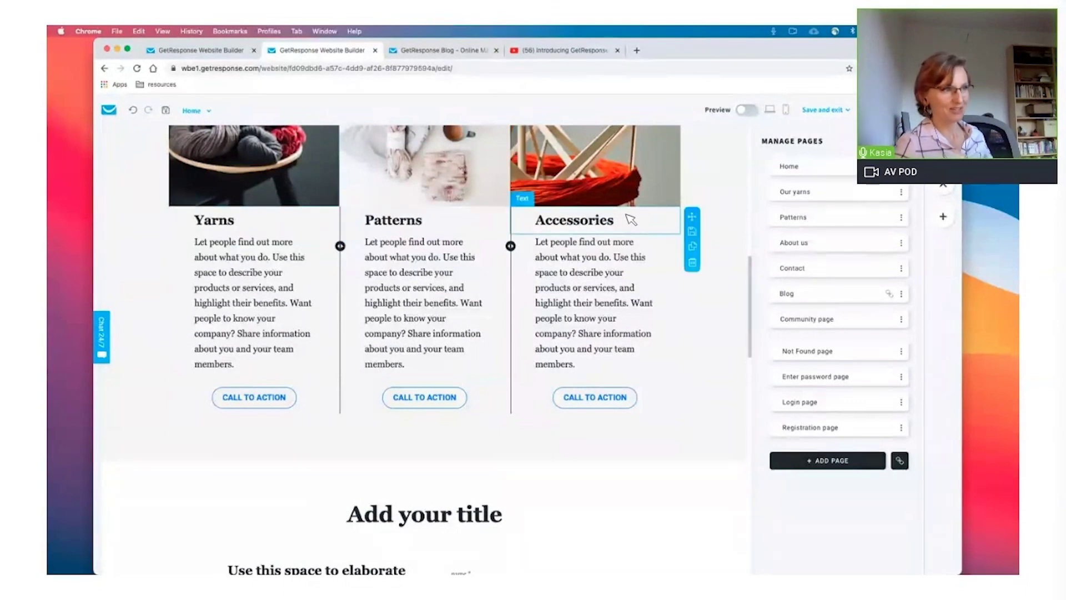
pyautogui.scroll(1, 469, 373)
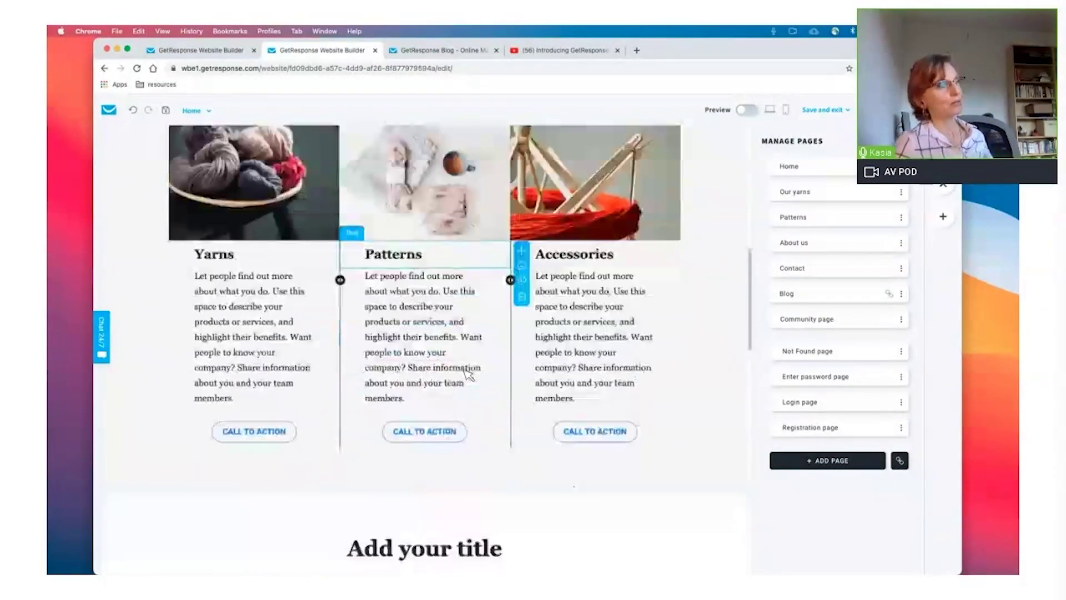
pyautogui.scroll(-4, 444, 361)
pyautogui.scroll(9, 425, 349)
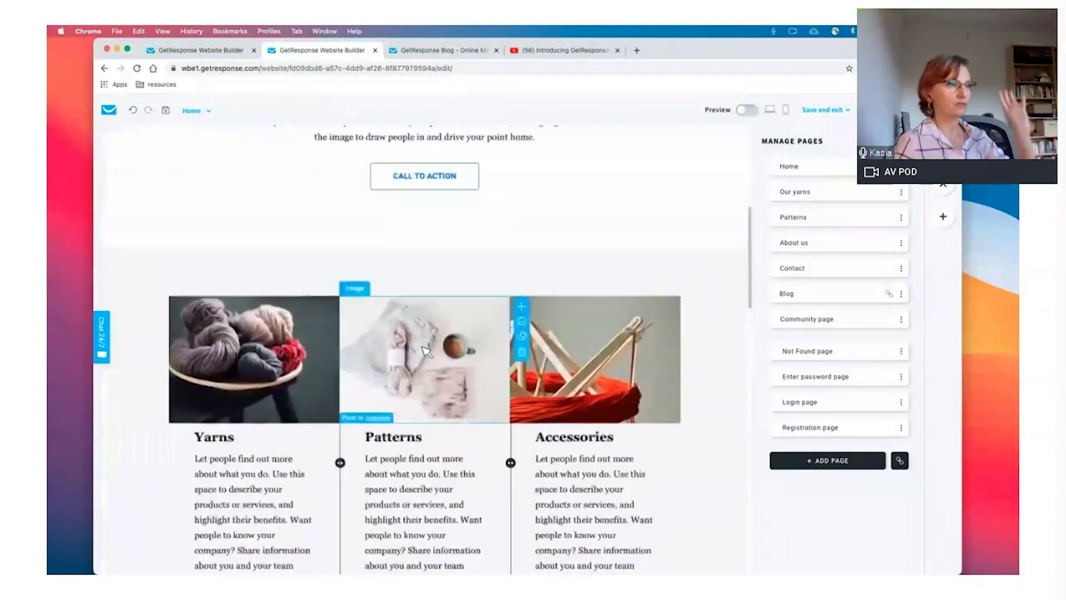
pyautogui.scroll(10, 424, 350)
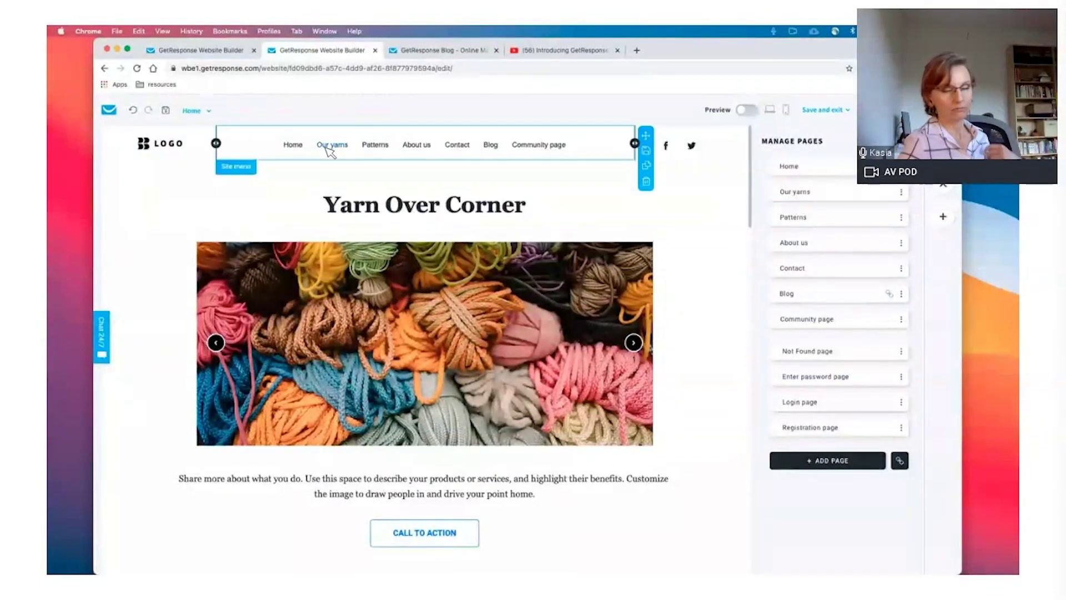
pyautogui.scroll(-9, 331, 151)
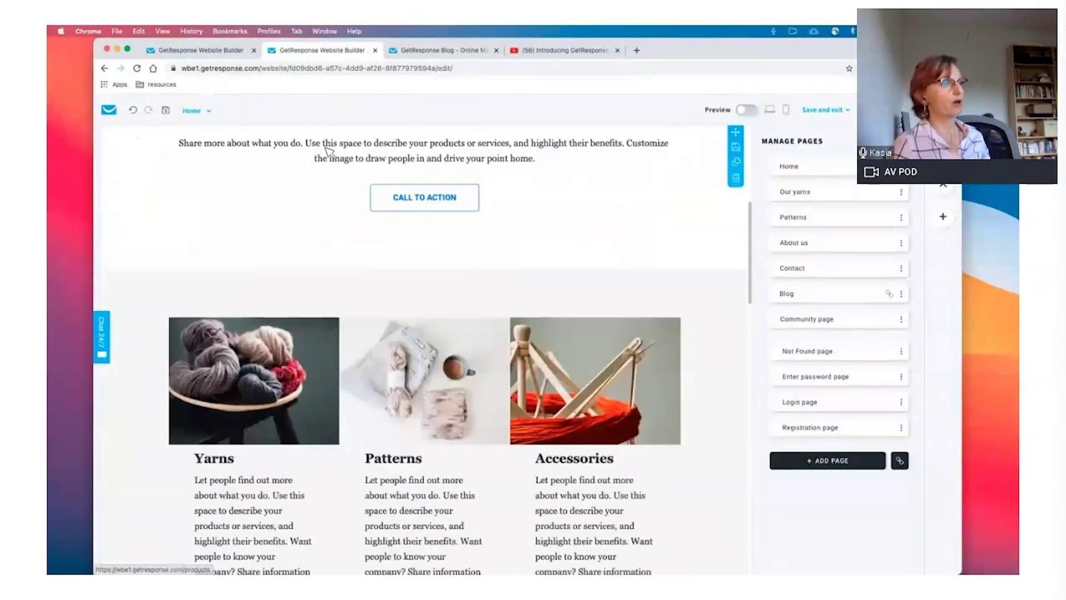
# Step: Link the call-to-action button under Patterns to the Patterns page of the current website, opening on the same page
pyautogui.scroll(-7, 429, 378)
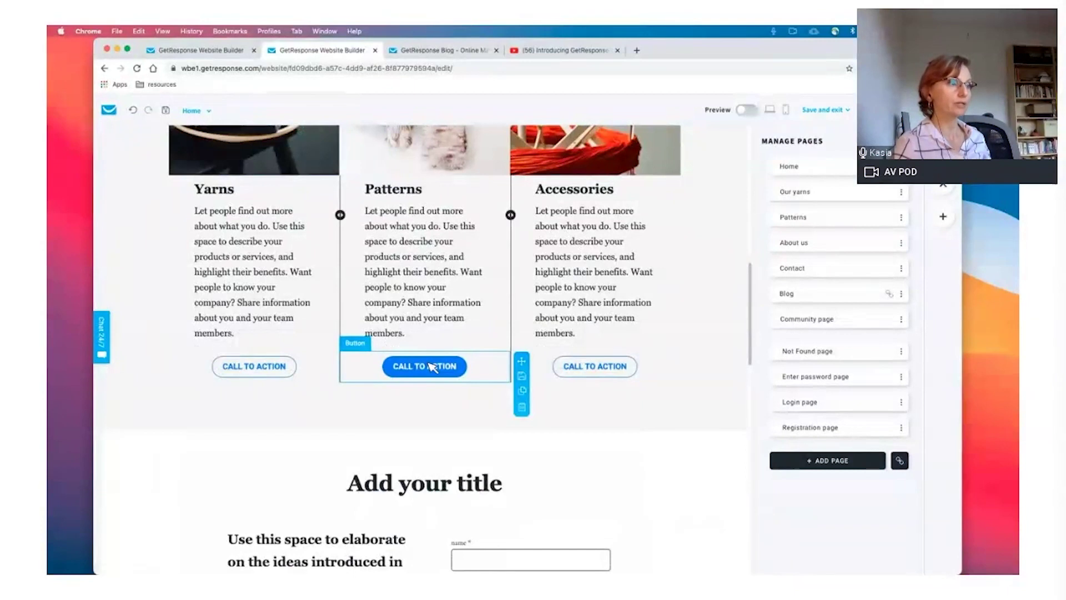
pyautogui.click(432, 367)
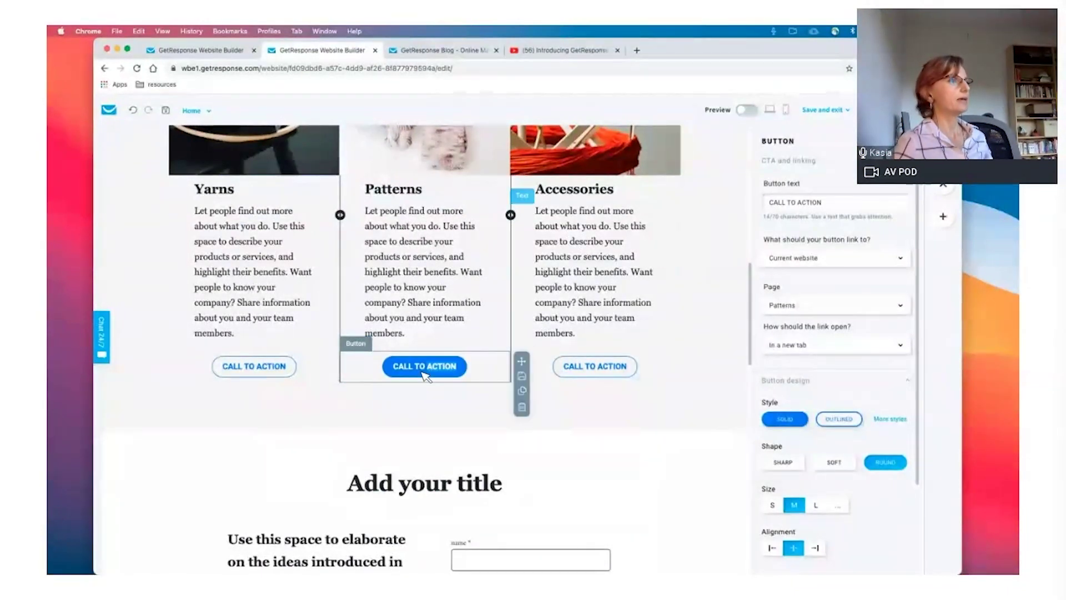
pyautogui.doubleClick(439, 366)
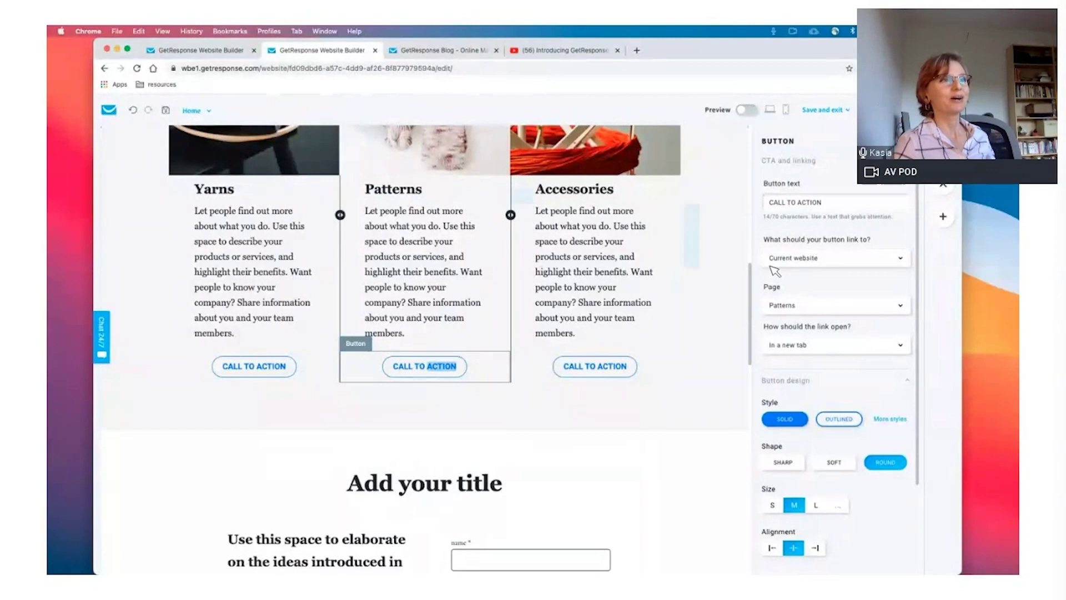
pyautogui.click(798, 257)
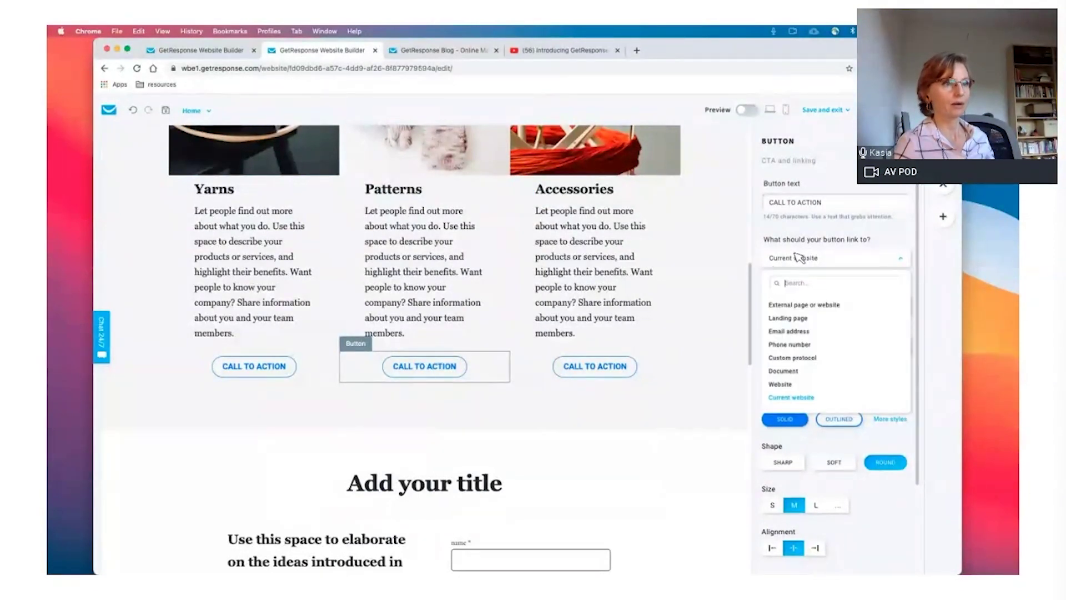
pyautogui.click(802, 399)
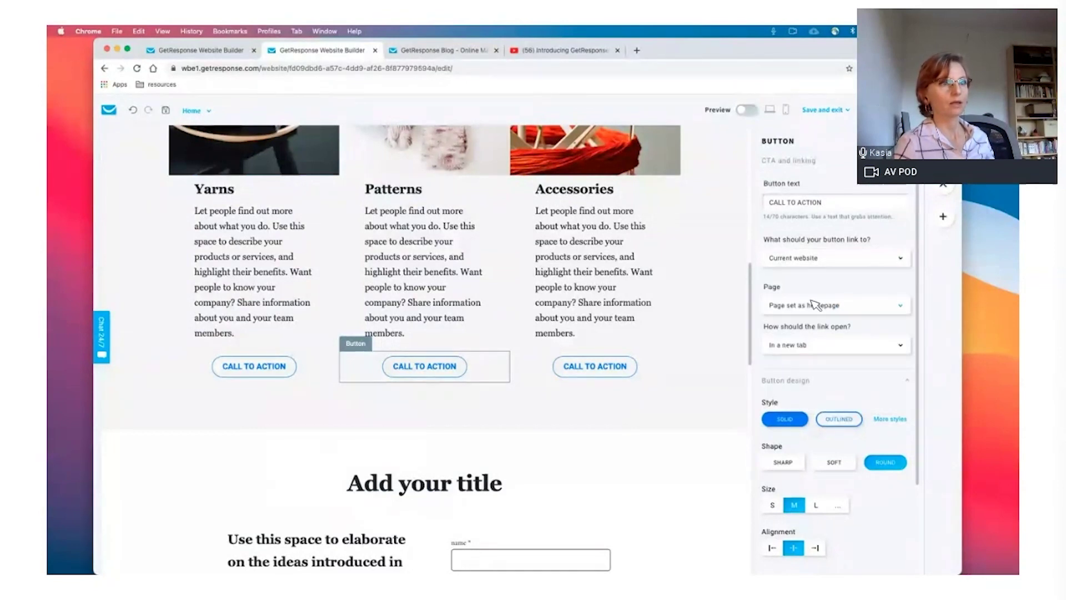
pyautogui.click(812, 304)
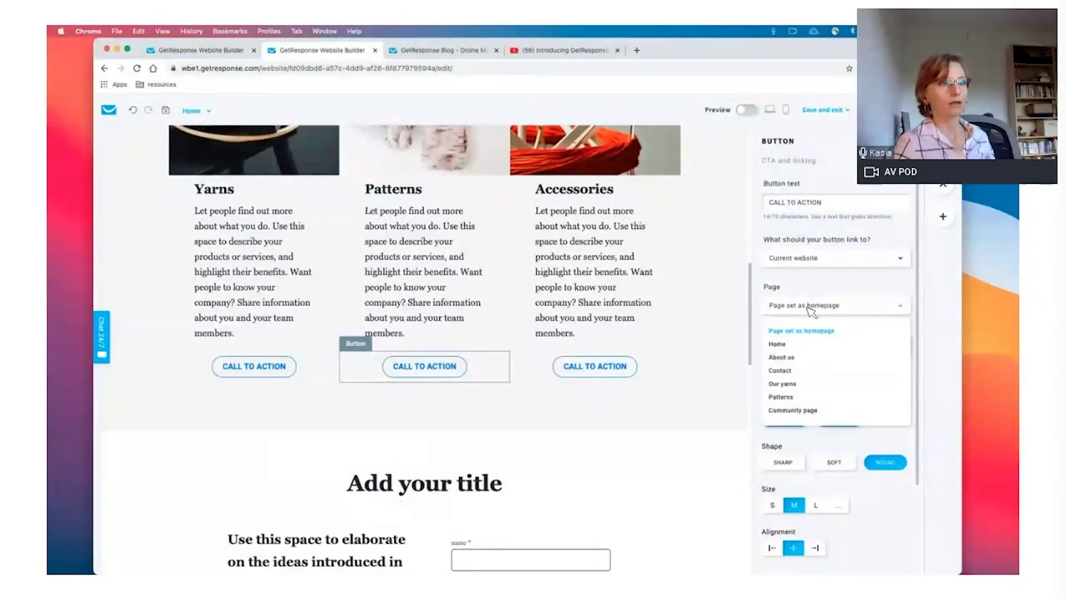
pyautogui.click(786, 397)
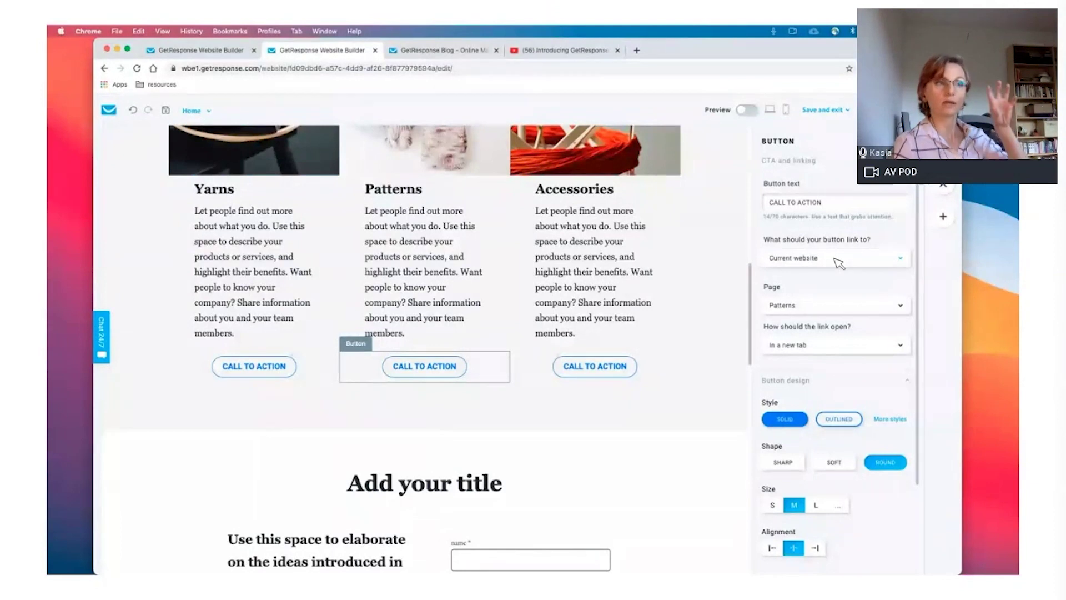
pyautogui.click(820, 348)
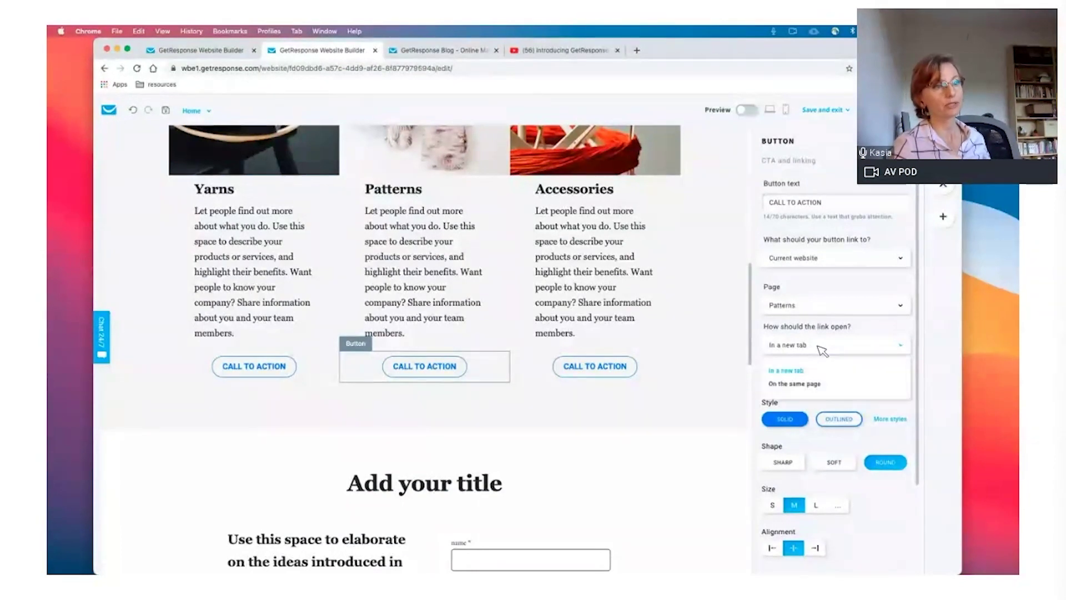
pyautogui.click(809, 385)
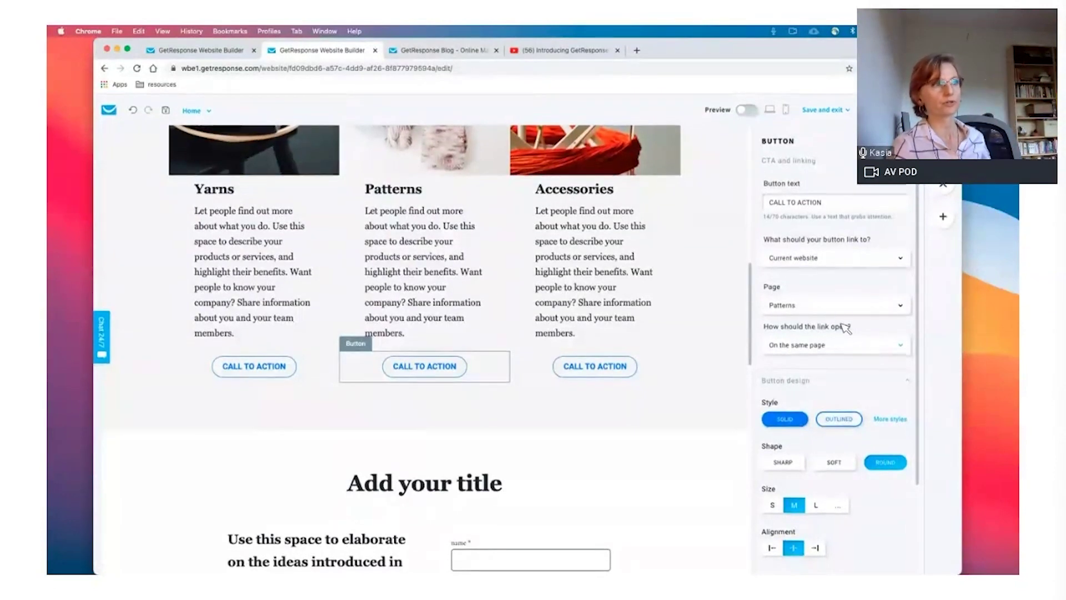
# Step: Change the text of the button under Patterns to Our patterns
pyautogui.click(829, 205)
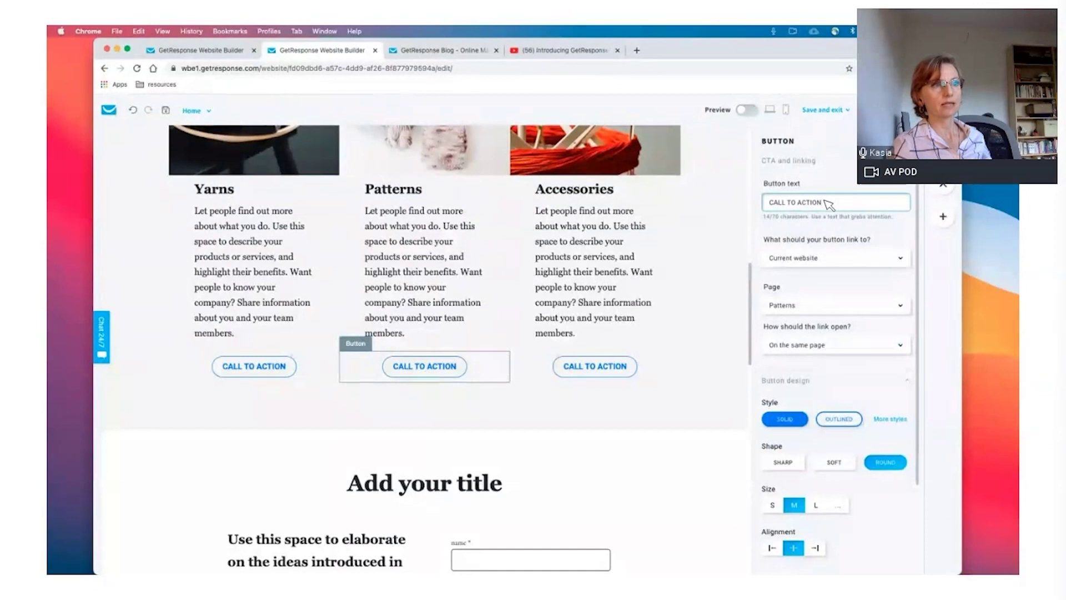
pyautogui.moveTo(844, 204); pyautogui.dragTo(763, 205)
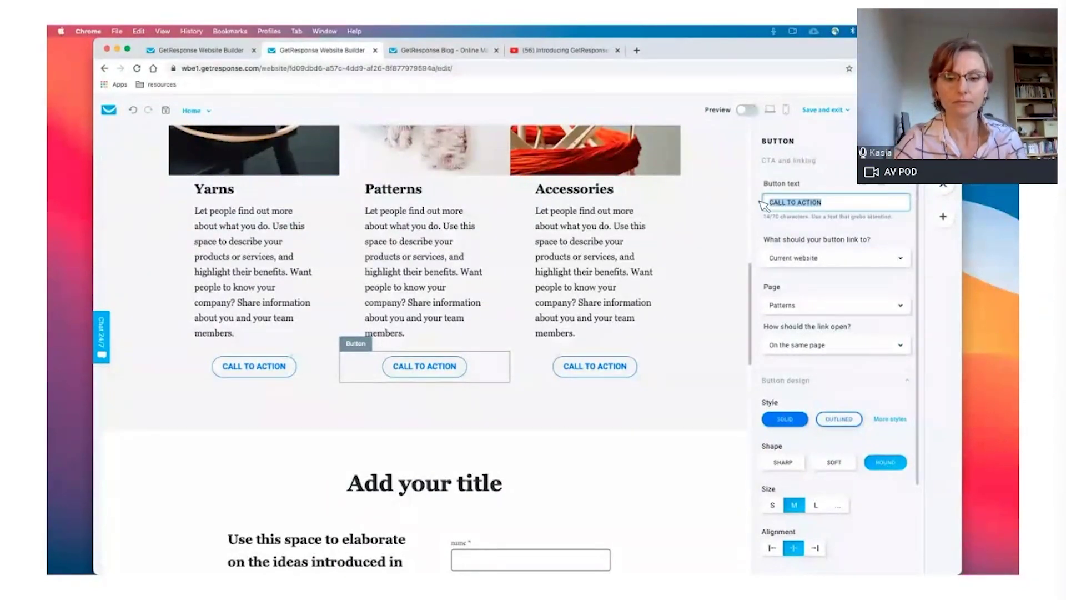
pyautogui.write('Pin pat')
pyautogui.press('BackSpace')
pyautogui.press('BackSpace')
pyautogui.press('BackSpace')
pyautogui.press('BackSpace')
pyautogui.press('BackSpace')
pyautogui.press('BackSpace')
pyautogui.press('BackSpace')
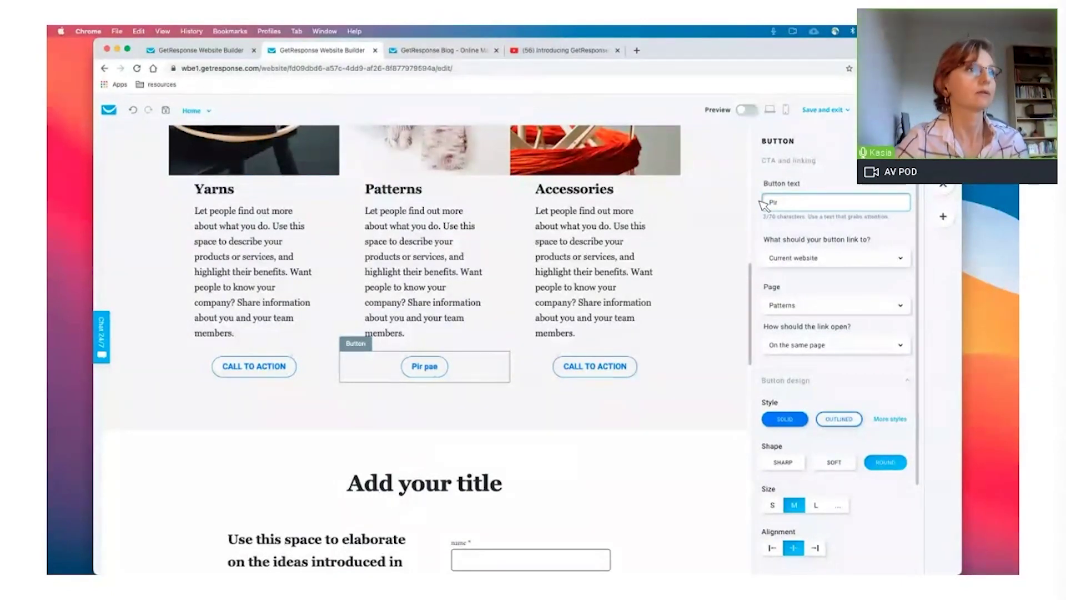
pyautogui.write('our patters')
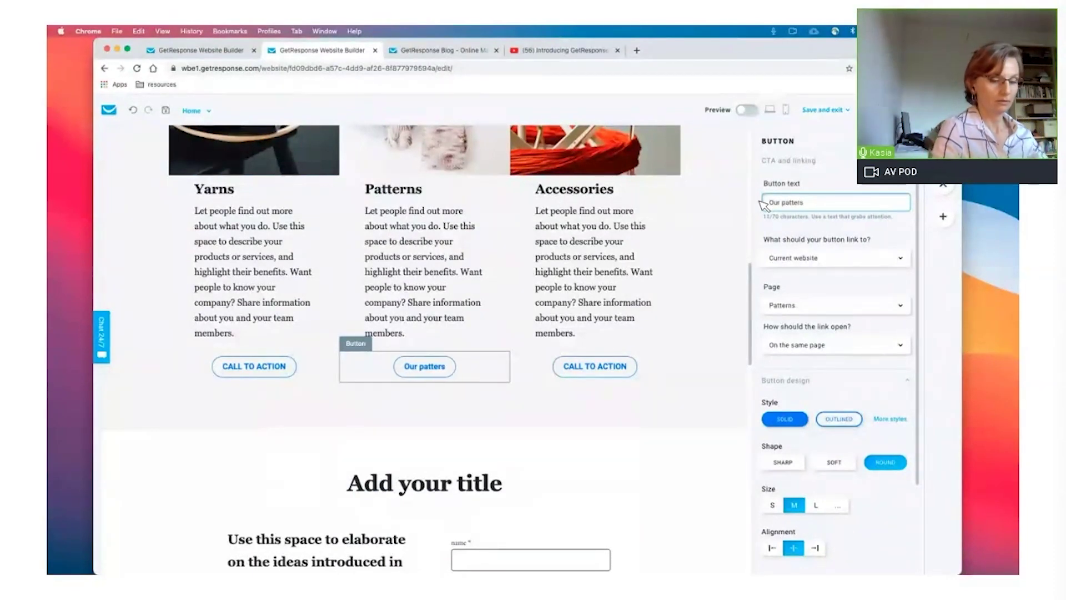
pyautogui.press('BackSpace')
pyautogui.write('ns')
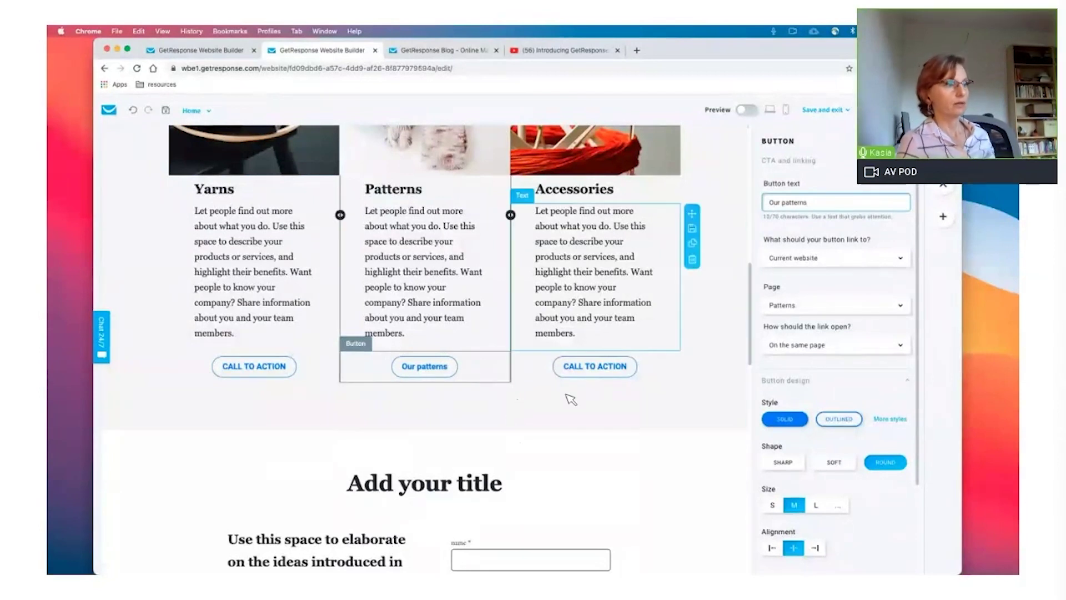
# Step: Switch to the Get started checklist in Notes and check off Help people navigate your site
pyautogui.scroll(-5, 570, 398)
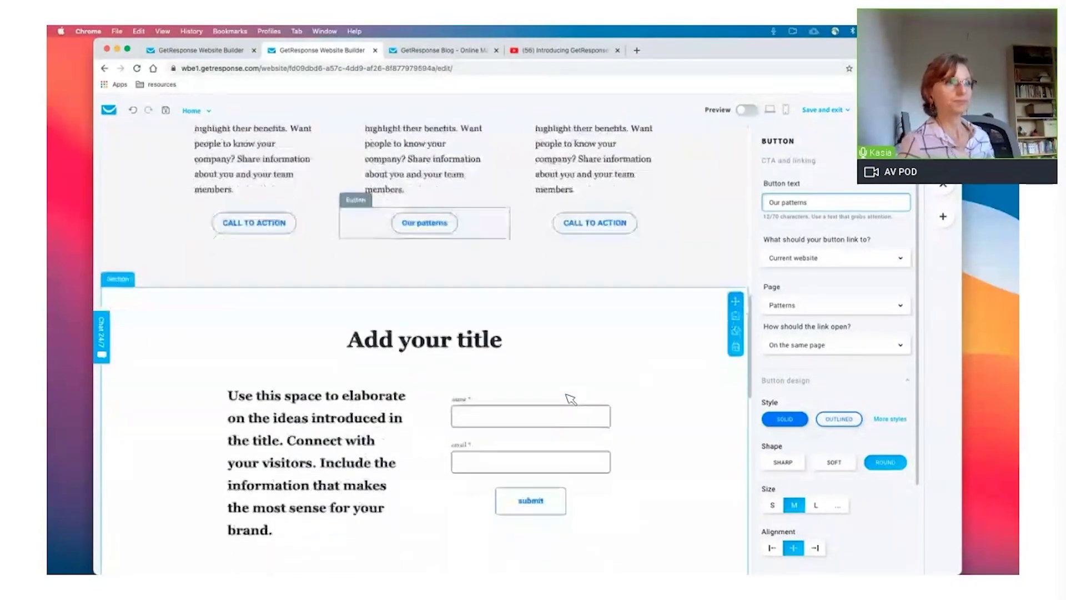
pyautogui.press('ctrl+super+f')
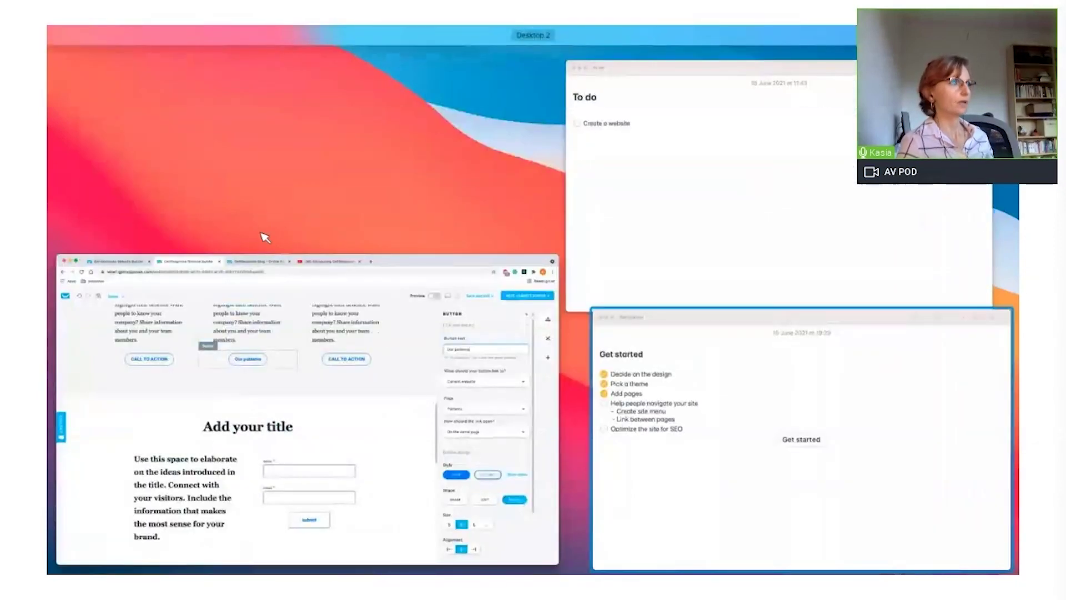
pyautogui.click(236, 240)
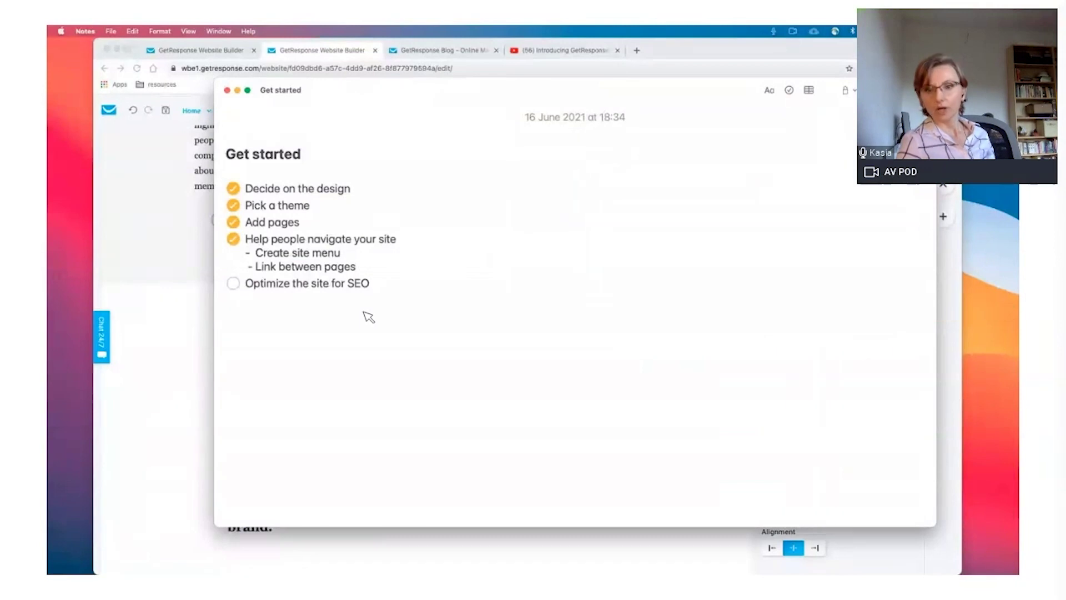
# Step: Switch back to the GetResponse Website Builder in Chrome and open the Home page's settings from the list of managed pages
pyautogui.click(170, 416)
pyautogui.scroll(10, 168, 416)
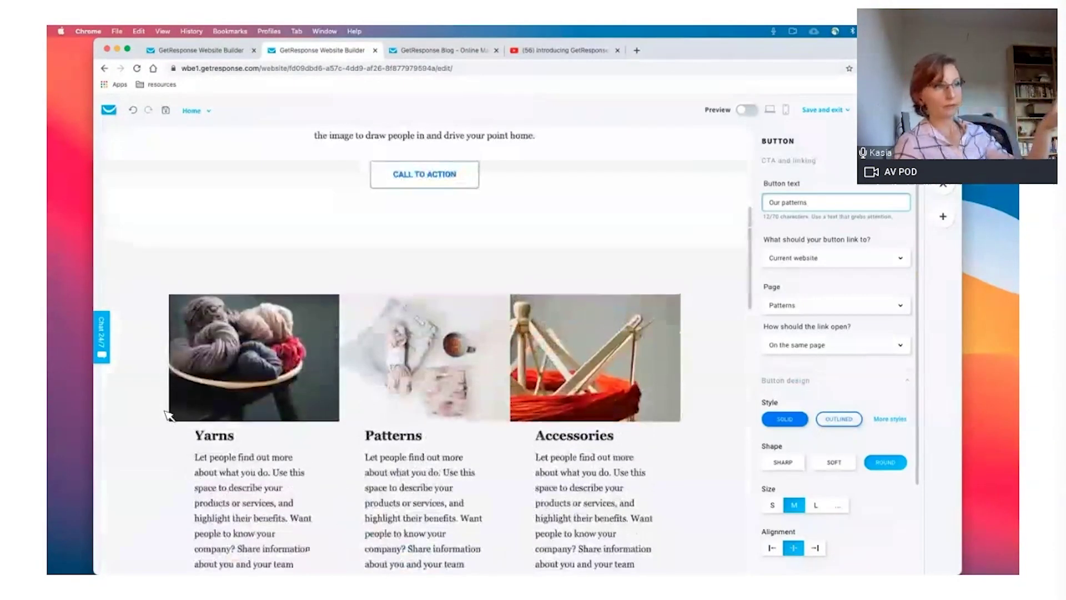
pyautogui.scroll(7, 169, 416)
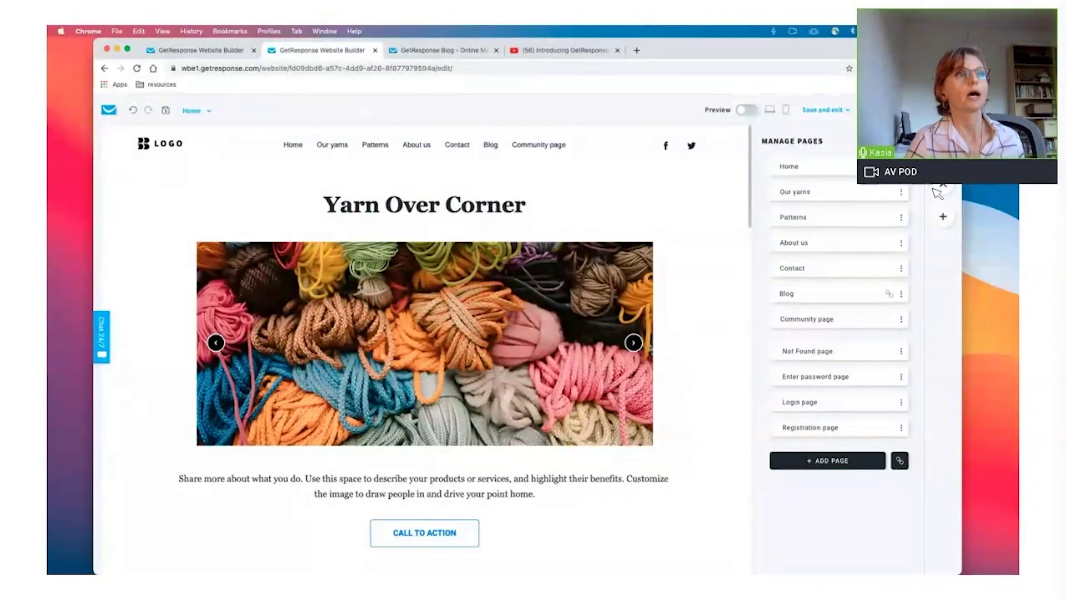
pyautogui.click(902, 166)
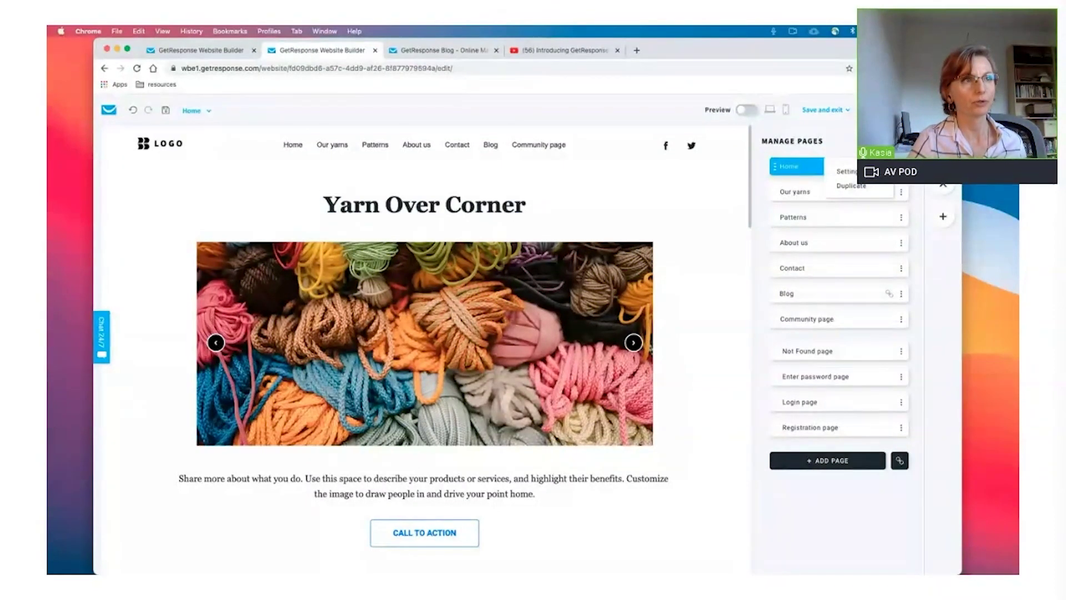
pyautogui.click(900, 191)
pyautogui.click(900, 191)
pyautogui.click(900, 166)
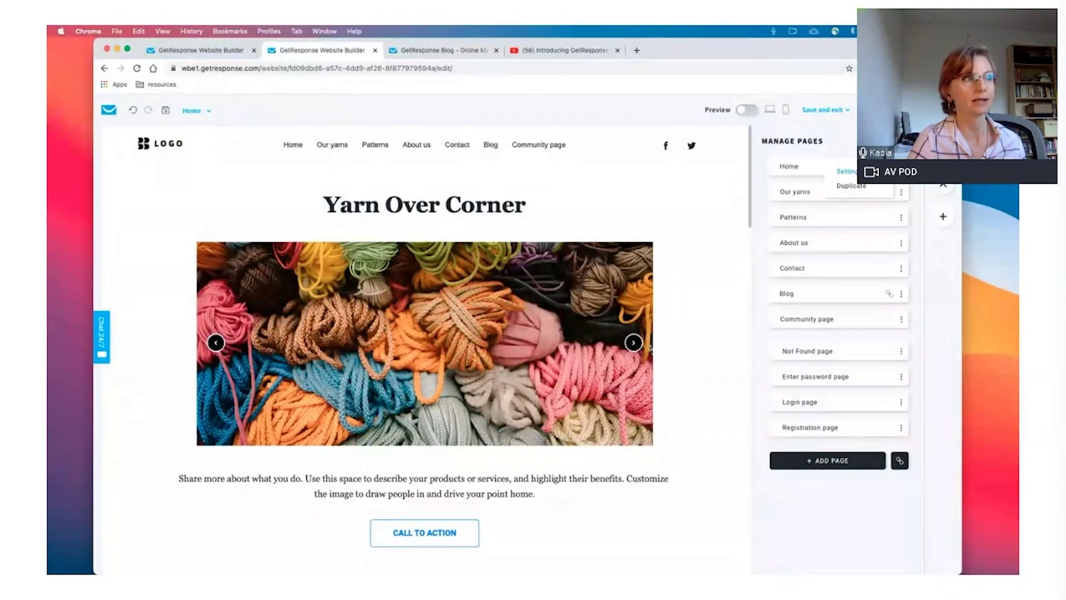
pyautogui.click(847, 171)
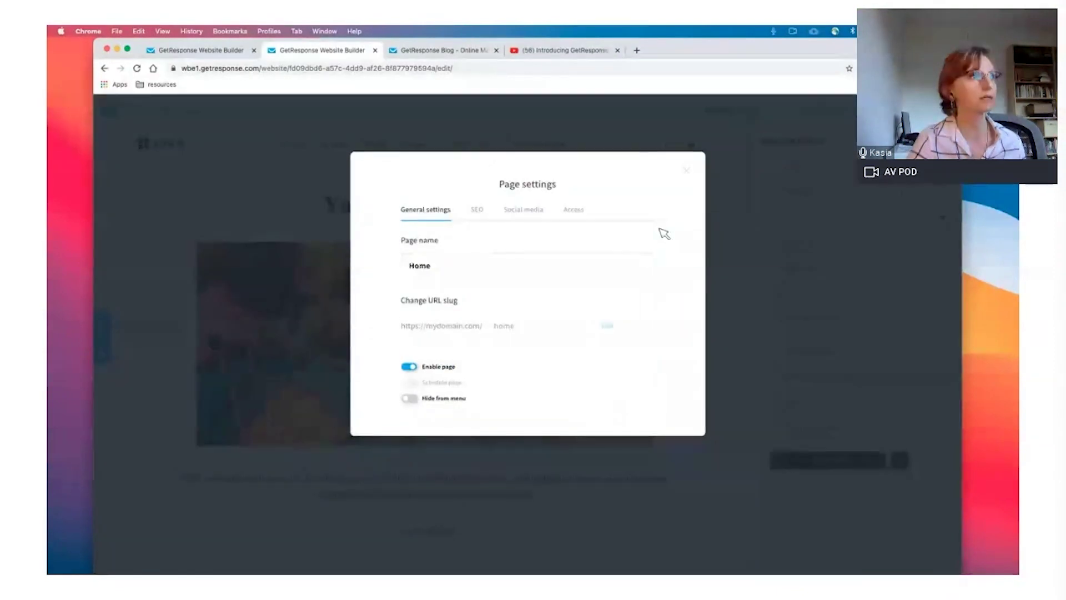
# Step: Set the SEO page title of the Home page to Home
pyautogui.click(477, 210)
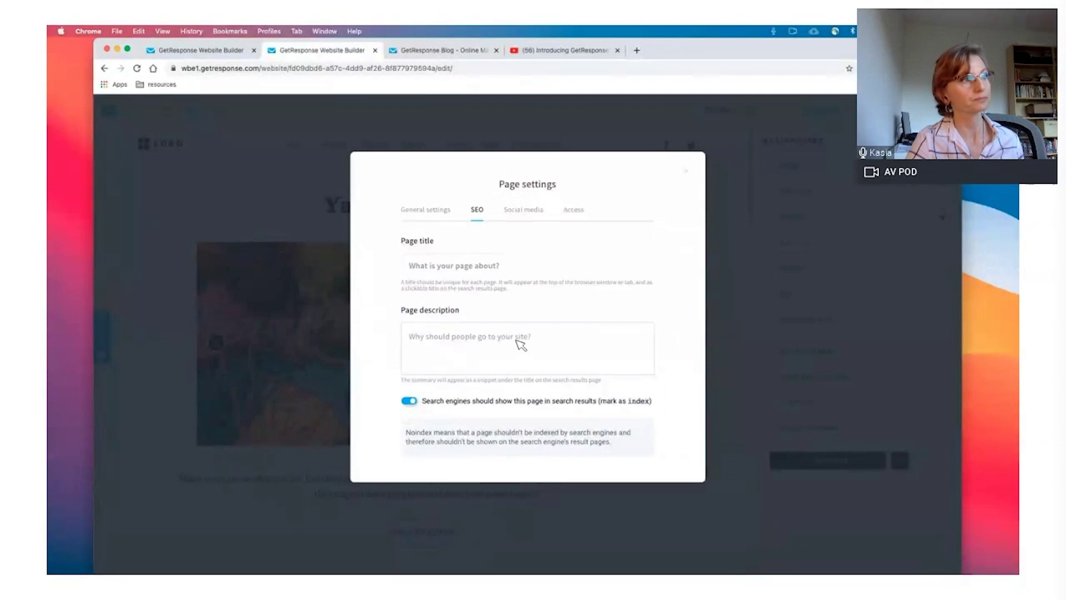
pyautogui.click(506, 267)
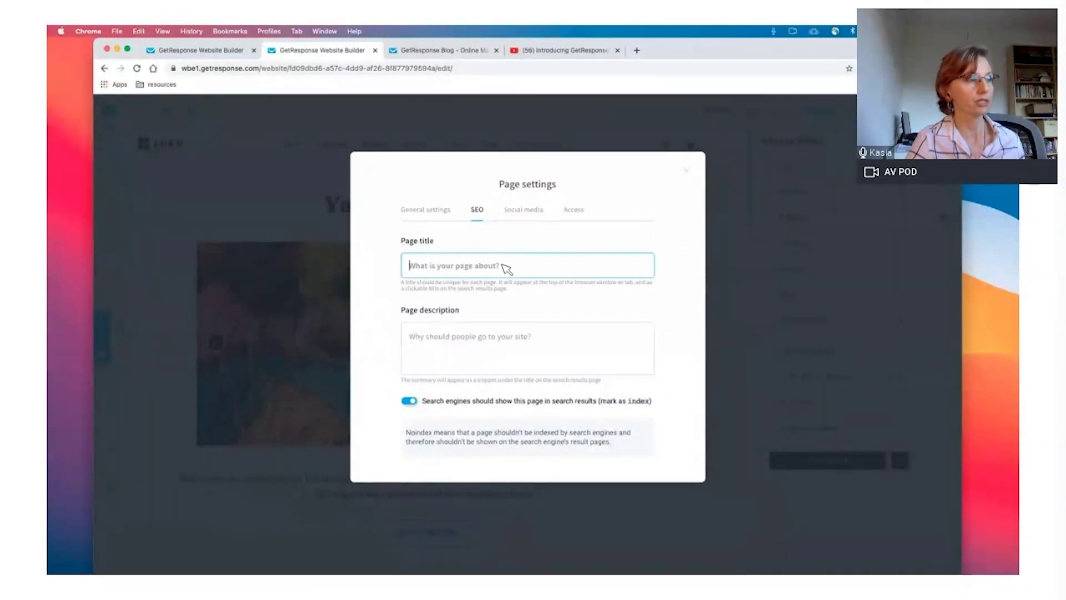
pyautogui.write('Ho')
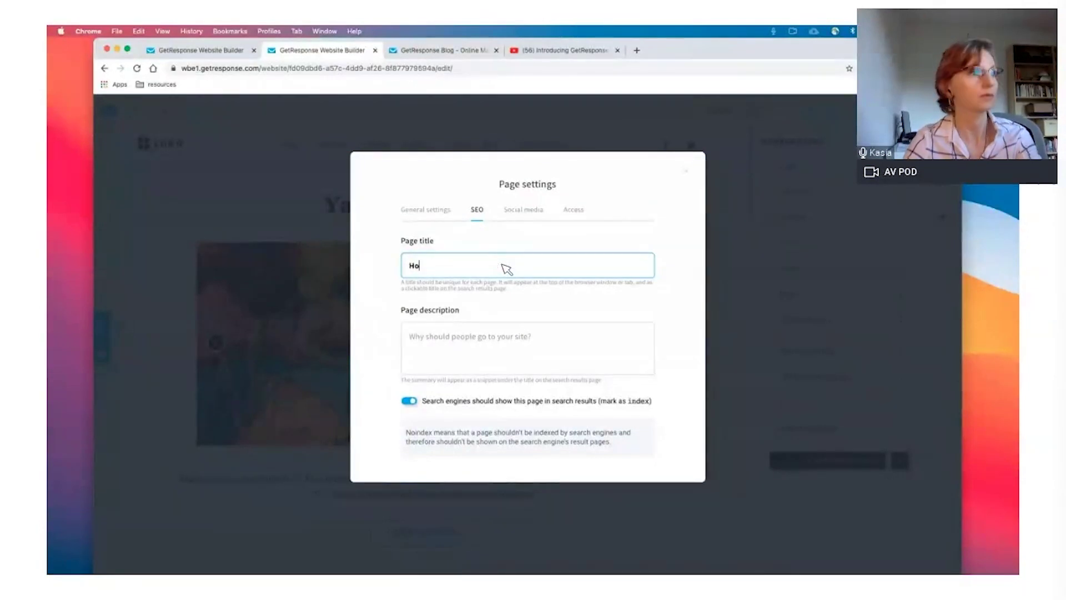
pyautogui.write('mw')
pyautogui.write('e')
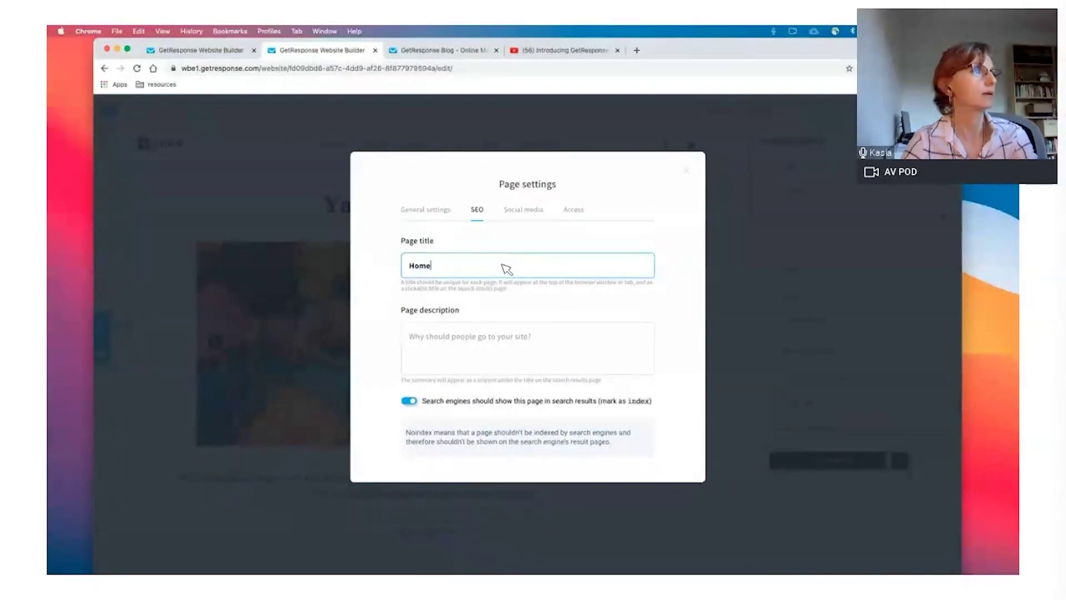
pyautogui.click(524, 348)
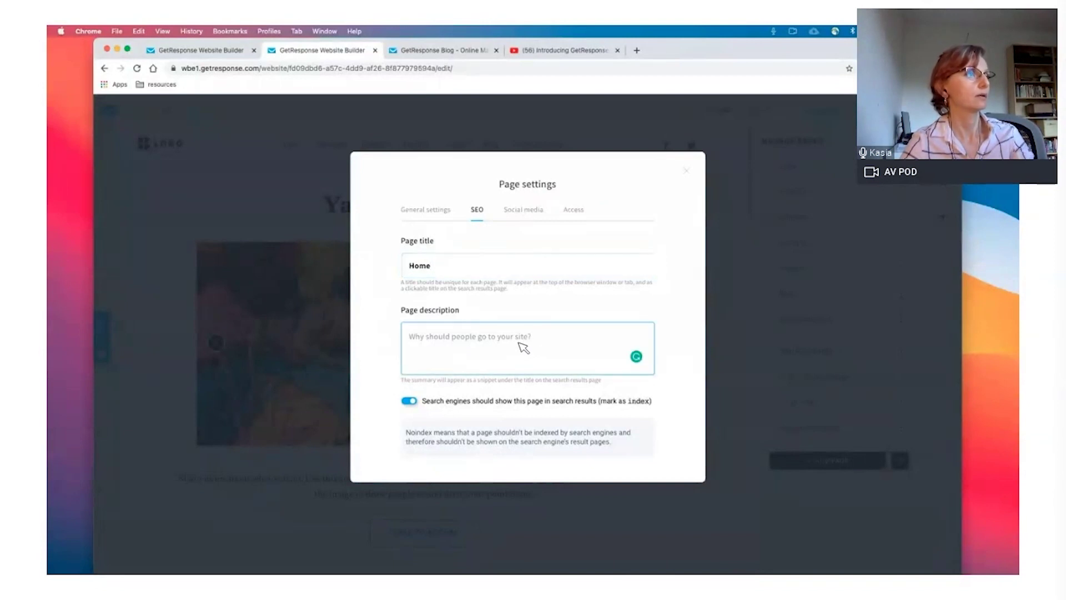
# Step: Compare the Home page's name and URL slug with its SEO title and description fields, and close the page settings
pyautogui.click(440, 214)
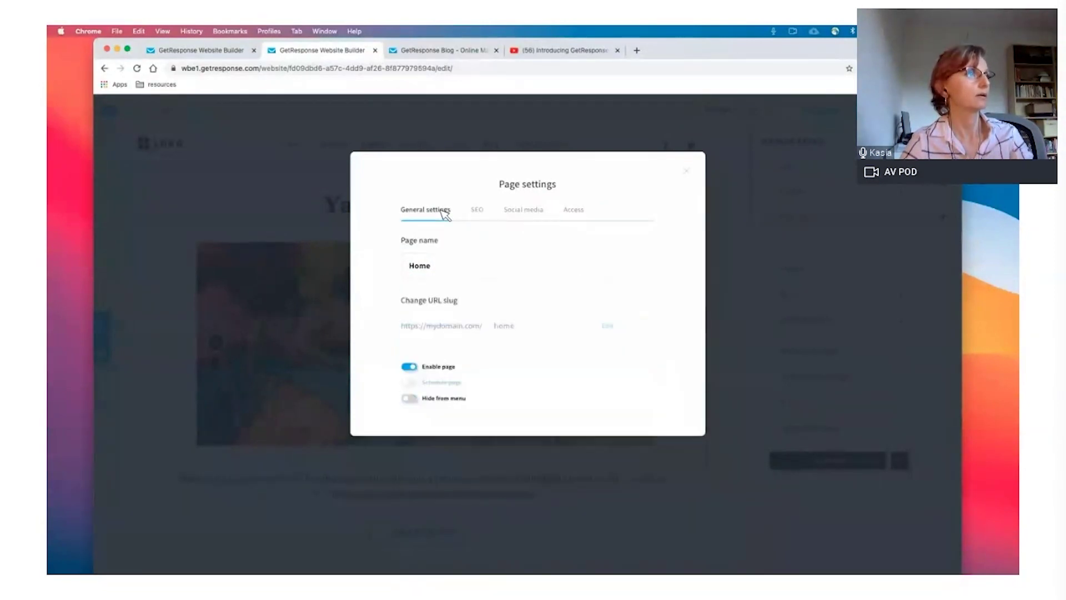
pyautogui.doubleClick(434, 269)
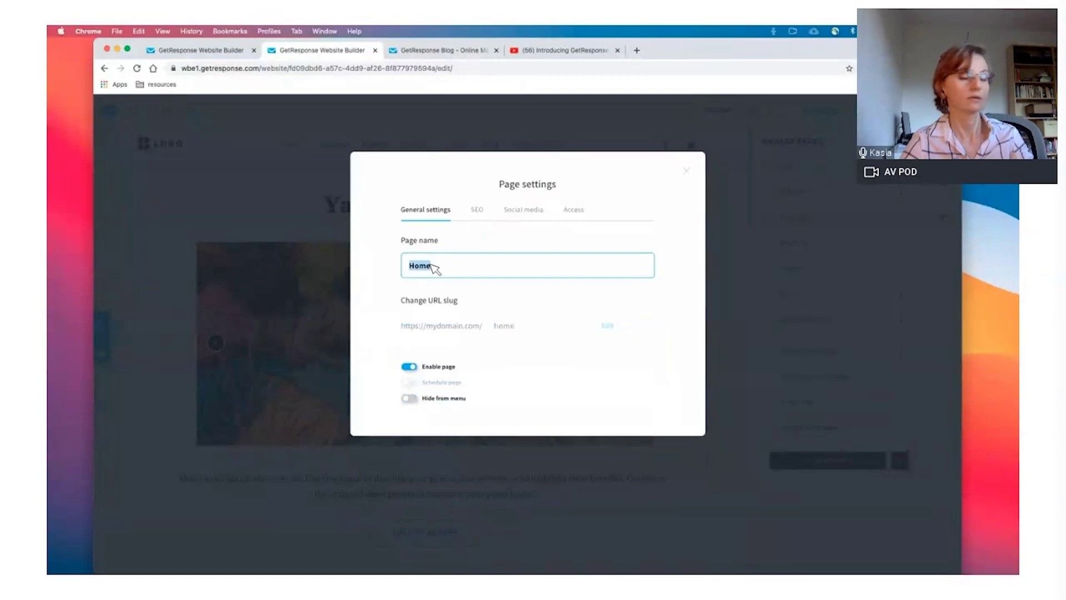
pyautogui.click(479, 213)
pyautogui.click(451, 334)
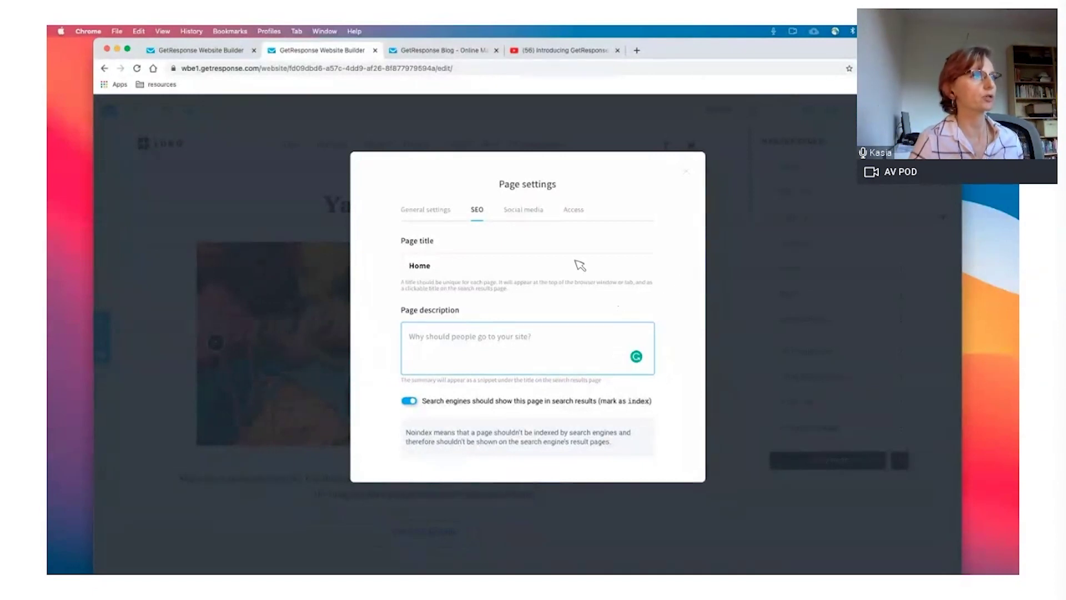
pyautogui.click(441, 214)
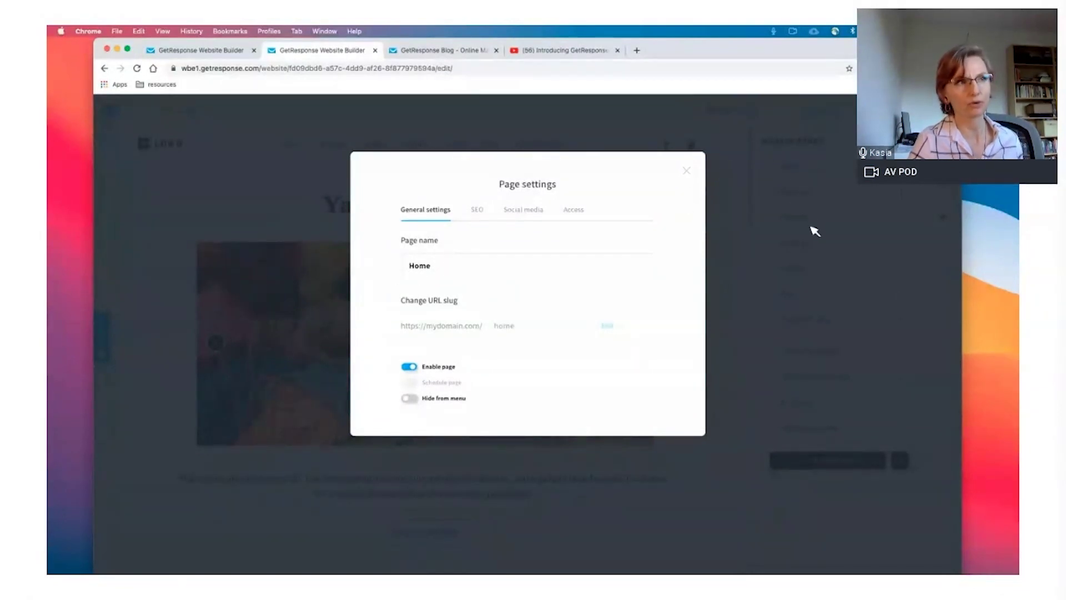
pyautogui.click(477, 213)
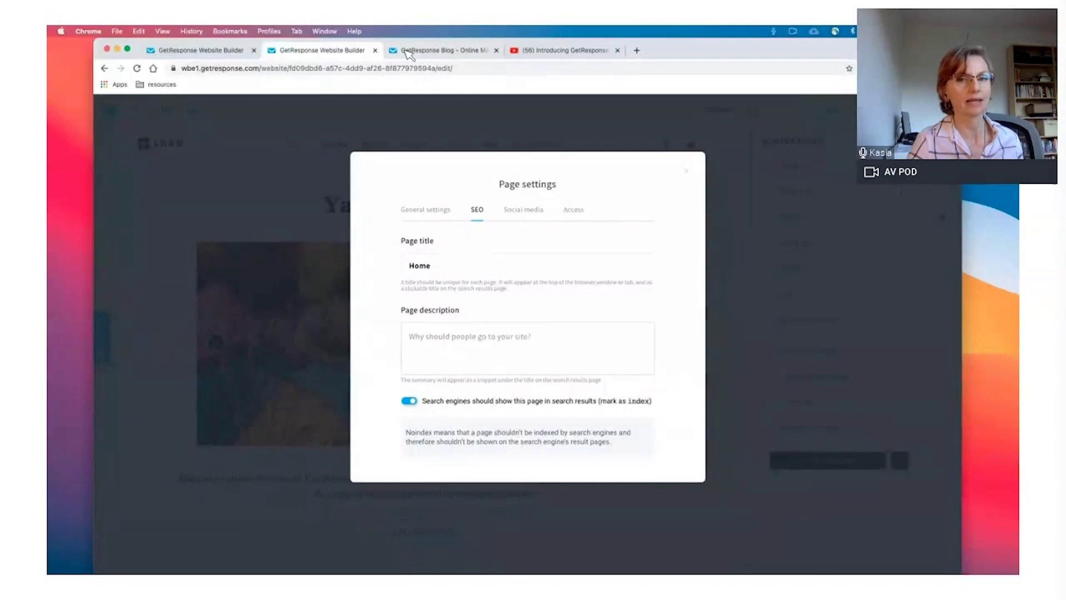
pyautogui.click(434, 215)
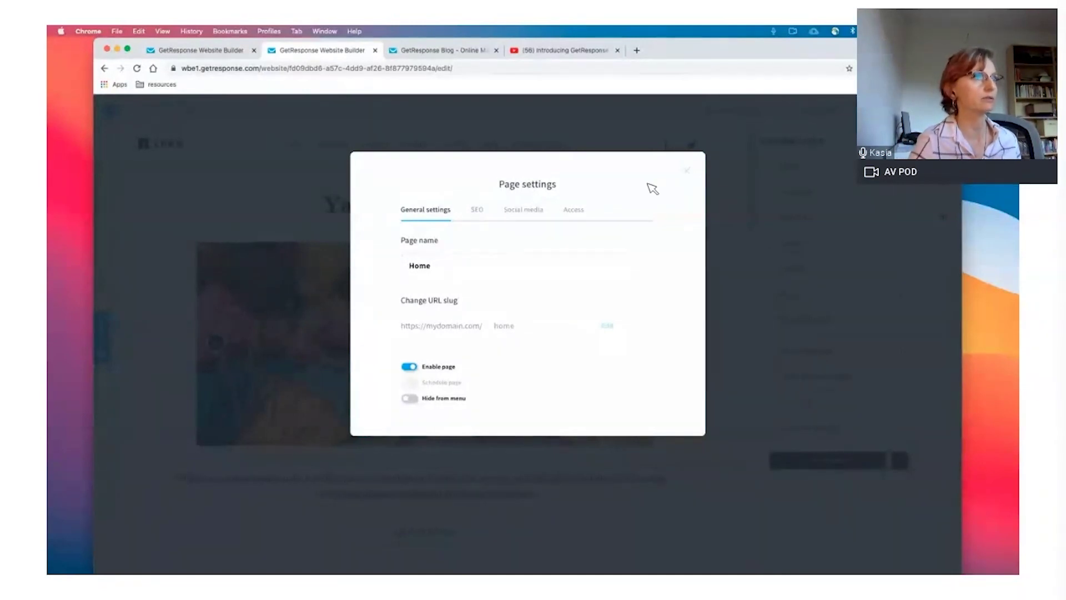
pyautogui.click(688, 171)
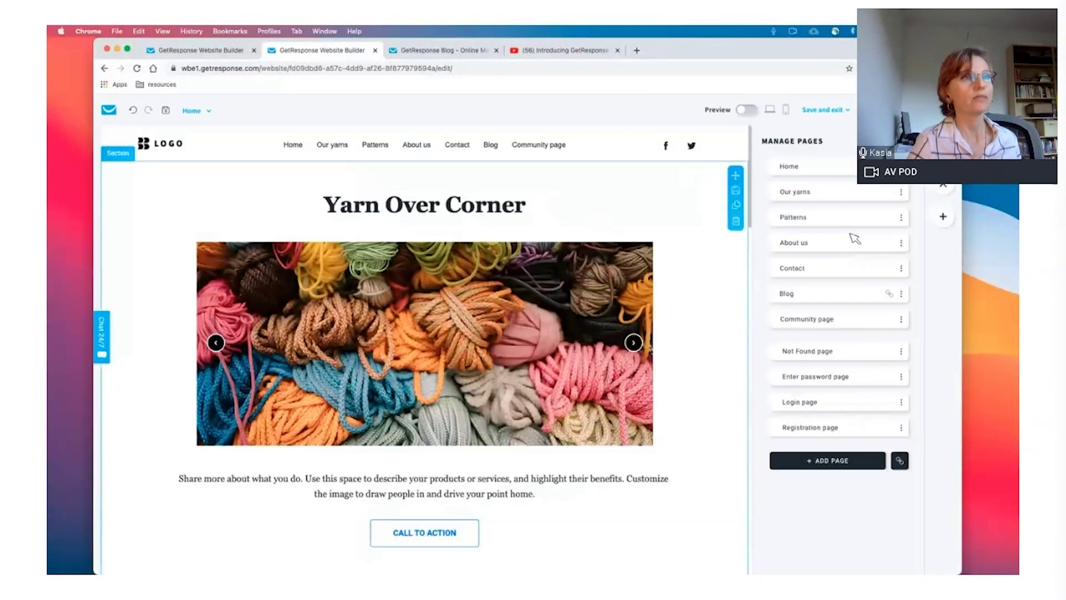
# Step: Open the page settings of the Our yarns page and set its SEO page title to Our yarns
pyautogui.click(901, 193)
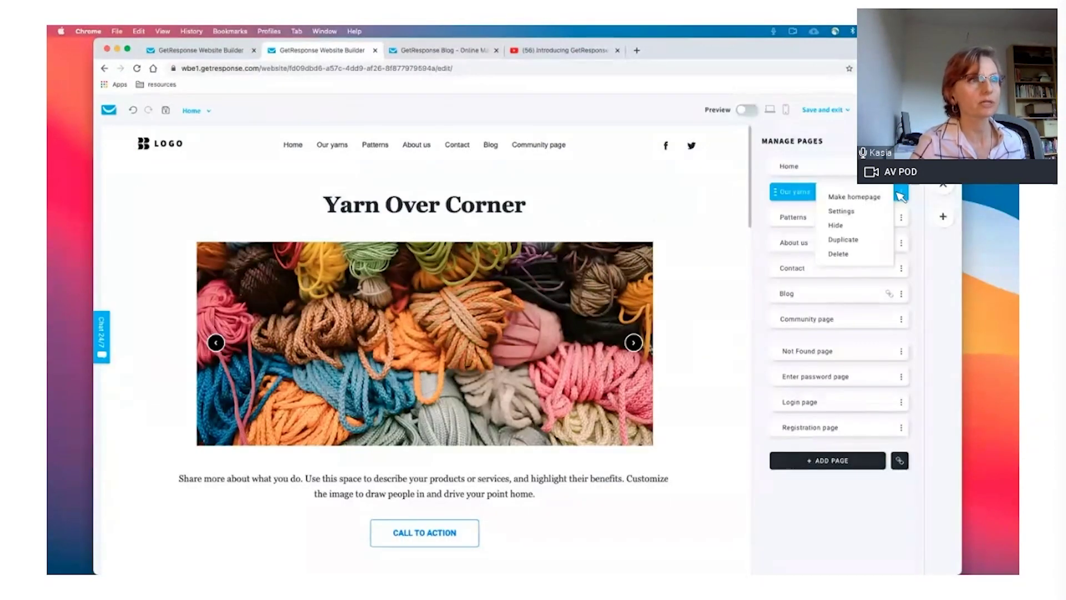
pyautogui.click(860, 214)
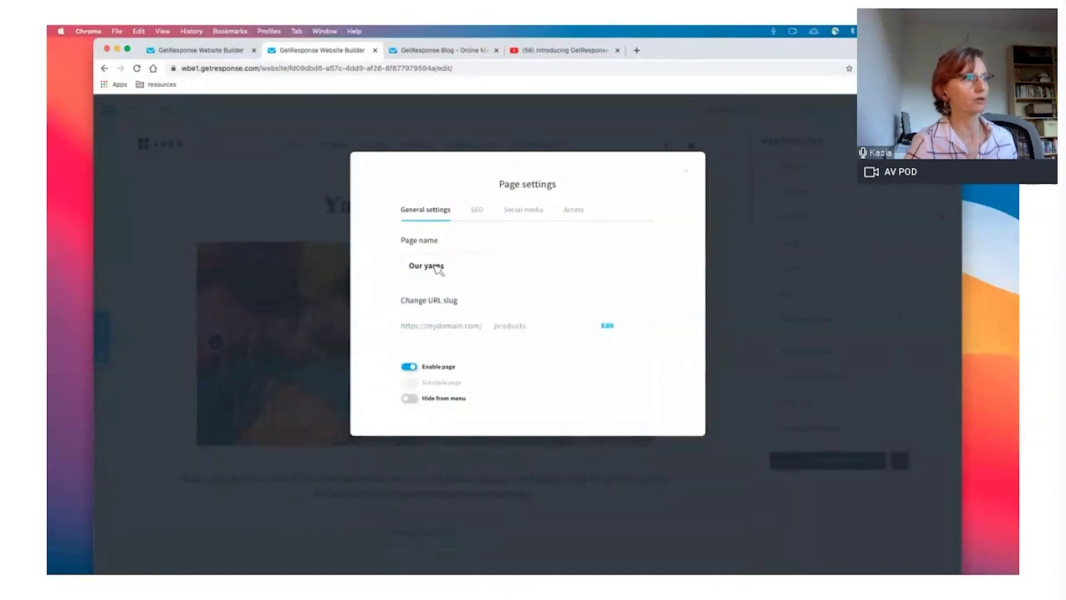
pyautogui.click(478, 209)
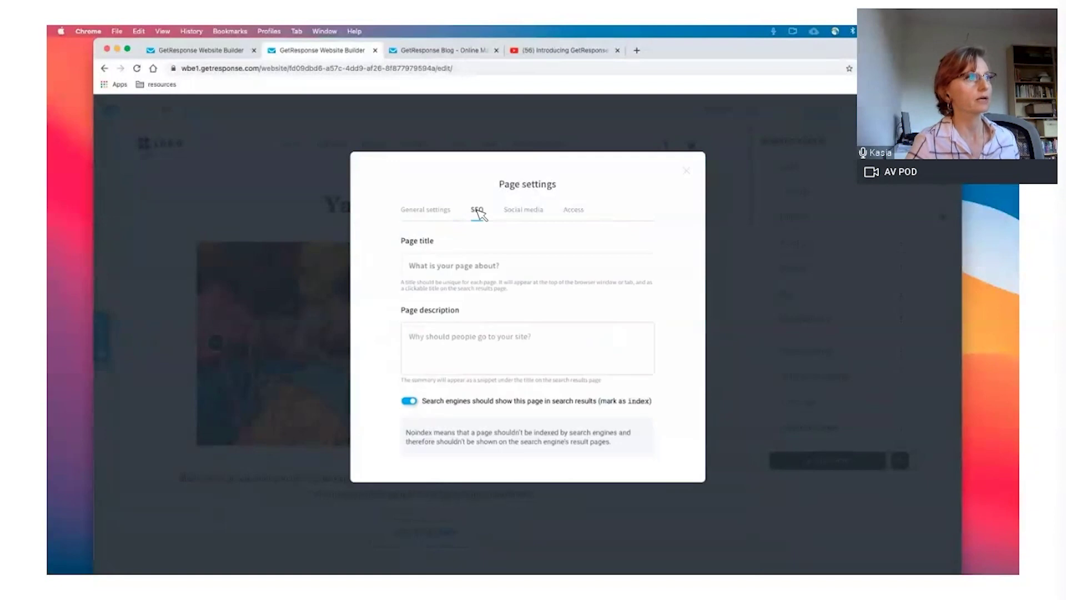
pyautogui.click(447, 271)
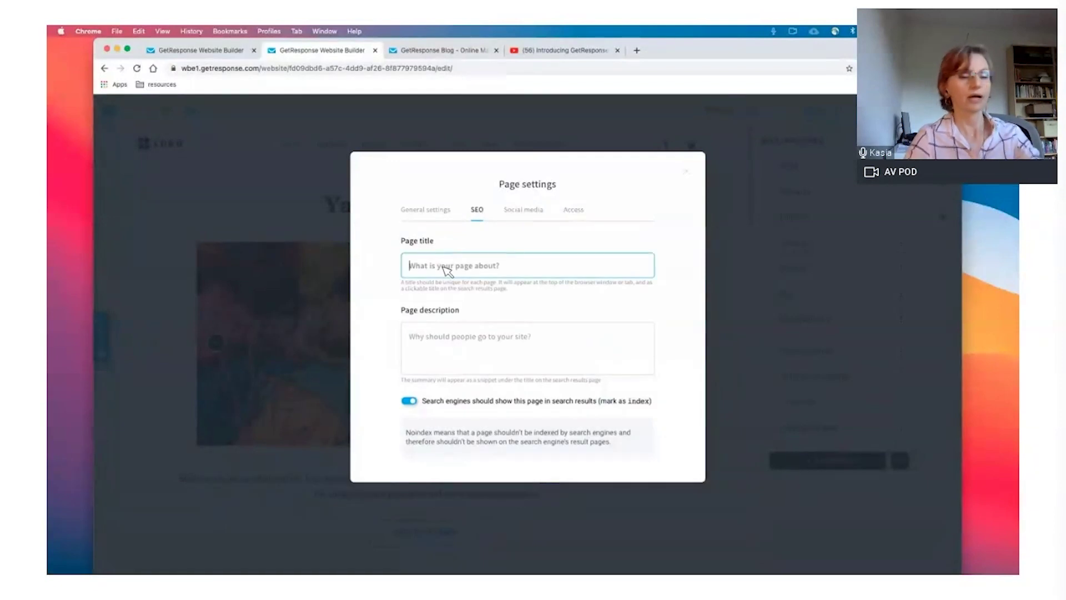
pyautogui.write('Our yarns')
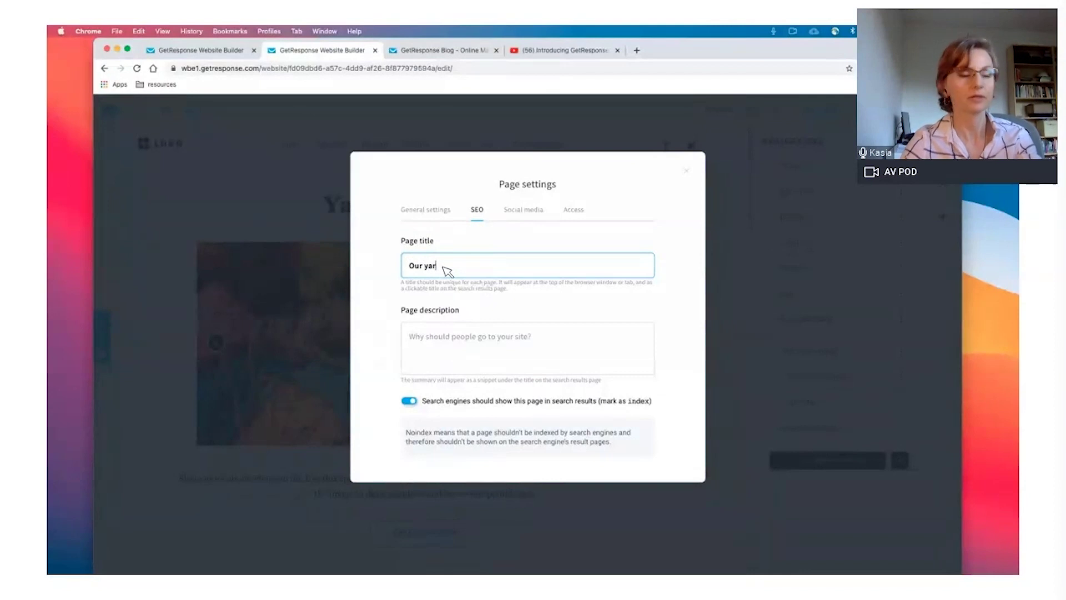
pyautogui.click(461, 343)
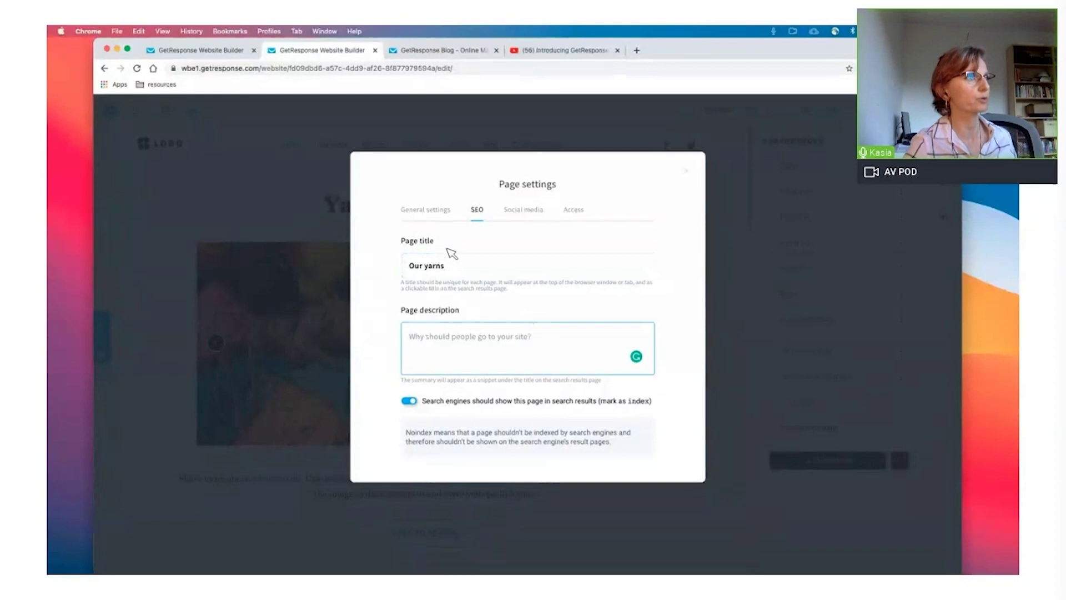
# Step: Change the URL slug of the Our yarns page to our-yarns and close its page settings
pyautogui.click(432, 216)
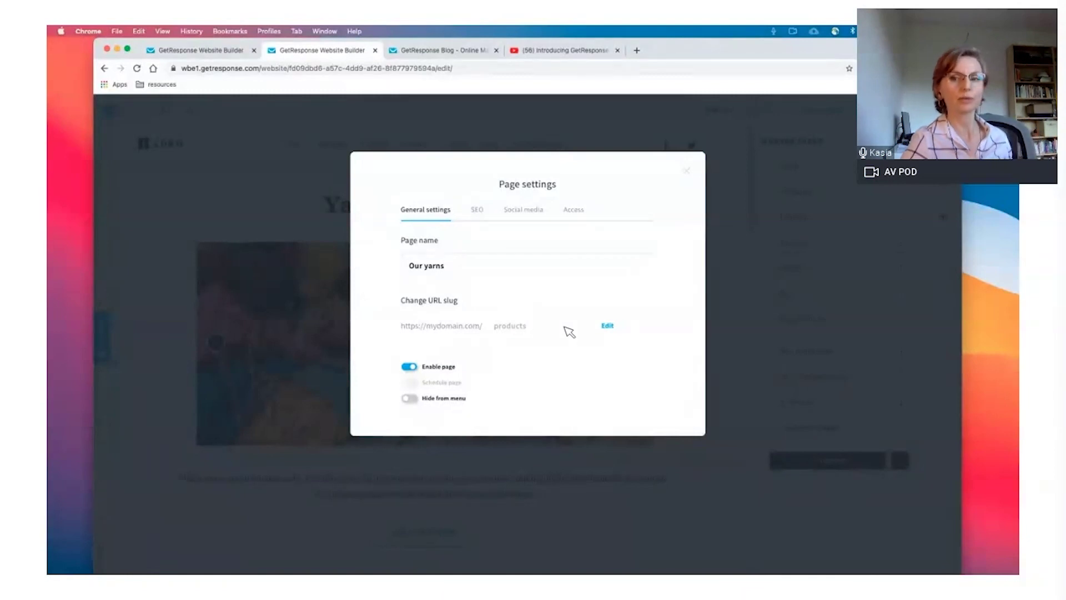
pyautogui.click(611, 326)
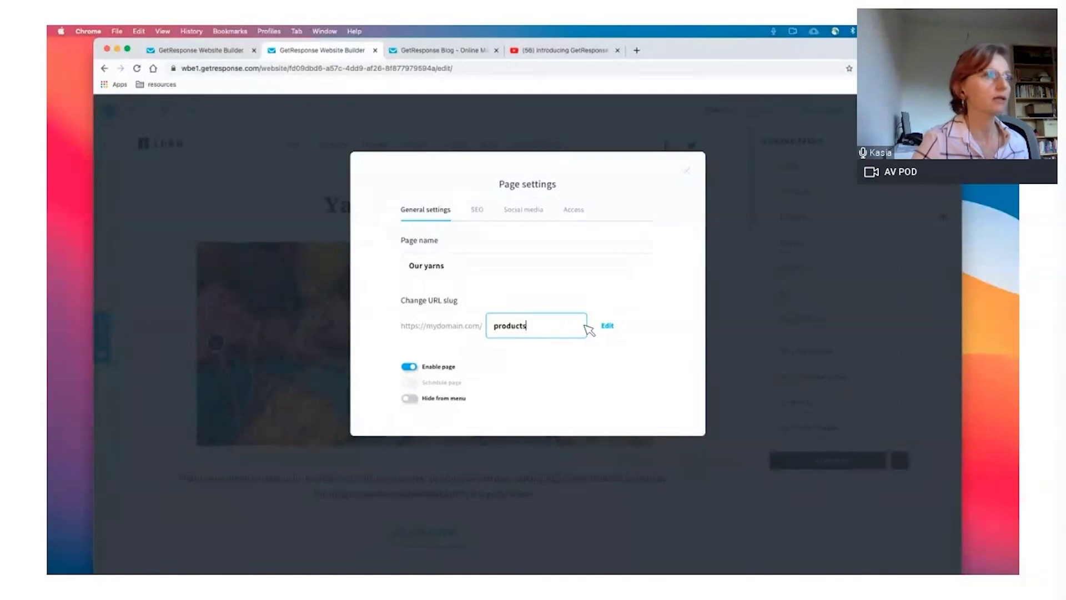
pyautogui.press('BackSpace')
pyautogui.press('BackSpace')
pyautogui.press('BackSpace')
pyautogui.press('BackSpace')
pyautogui.press('BackSpace')
pyautogui.press('BackSpace')
pyautogui.press('BackSpace')
pyautogui.press('BackSpace')
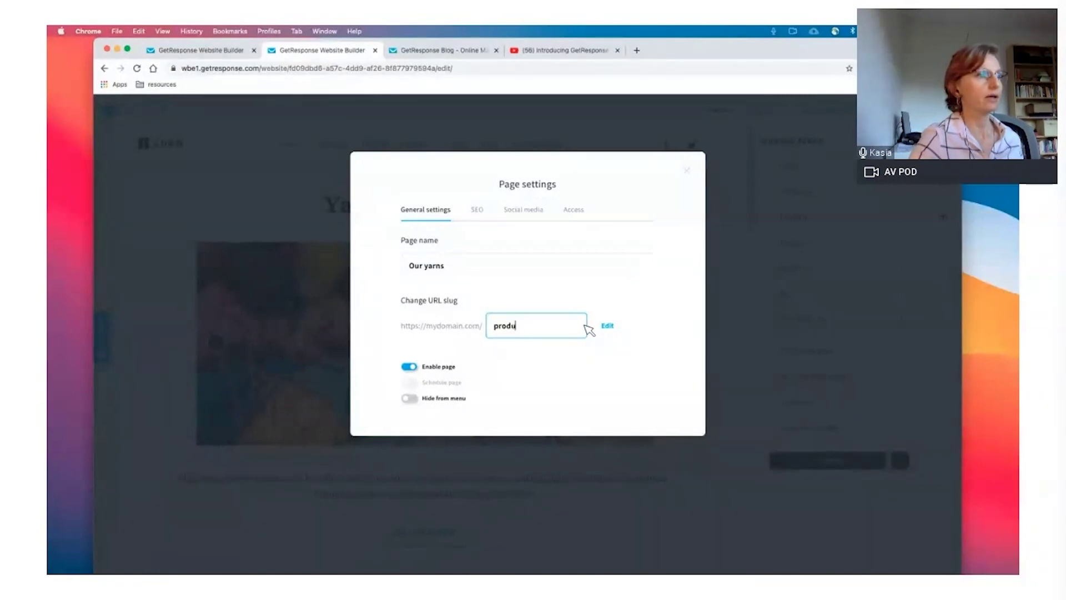
pyautogui.write('ou')
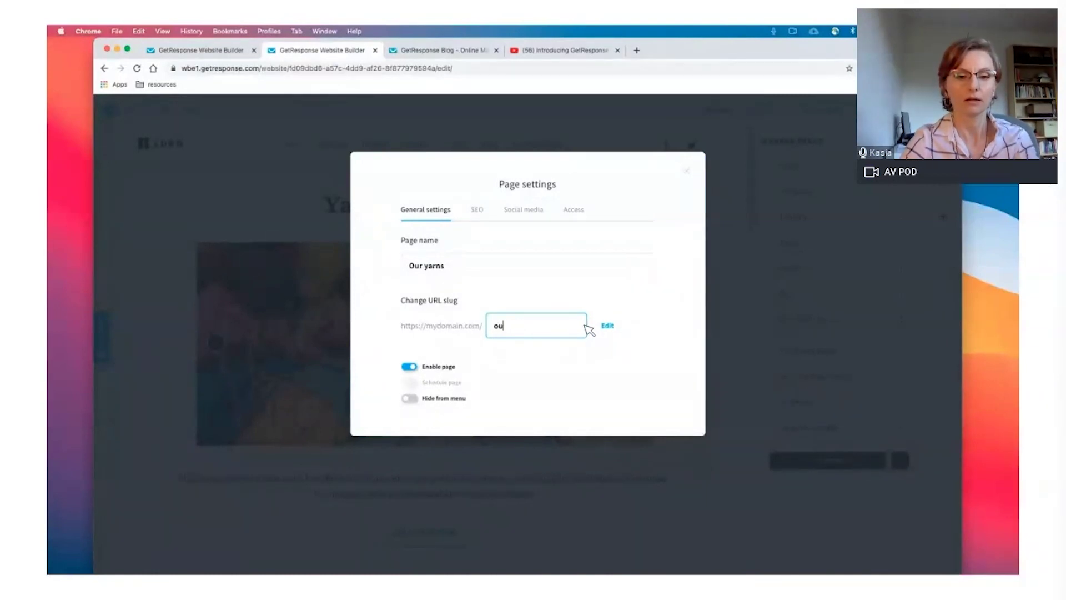
pyautogui.write('r-yarns')
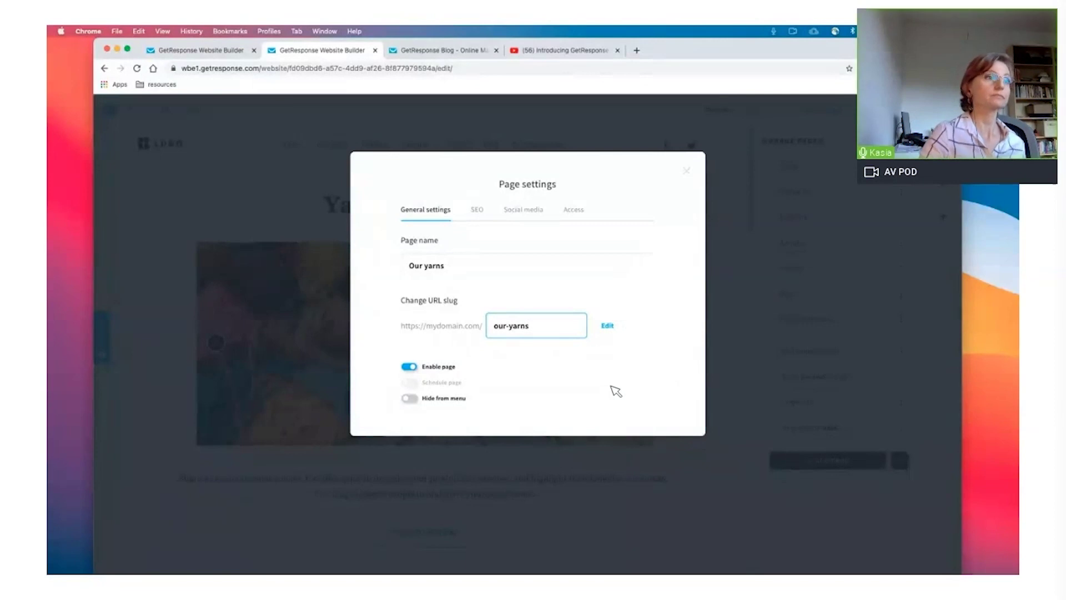
pyautogui.click(690, 359)
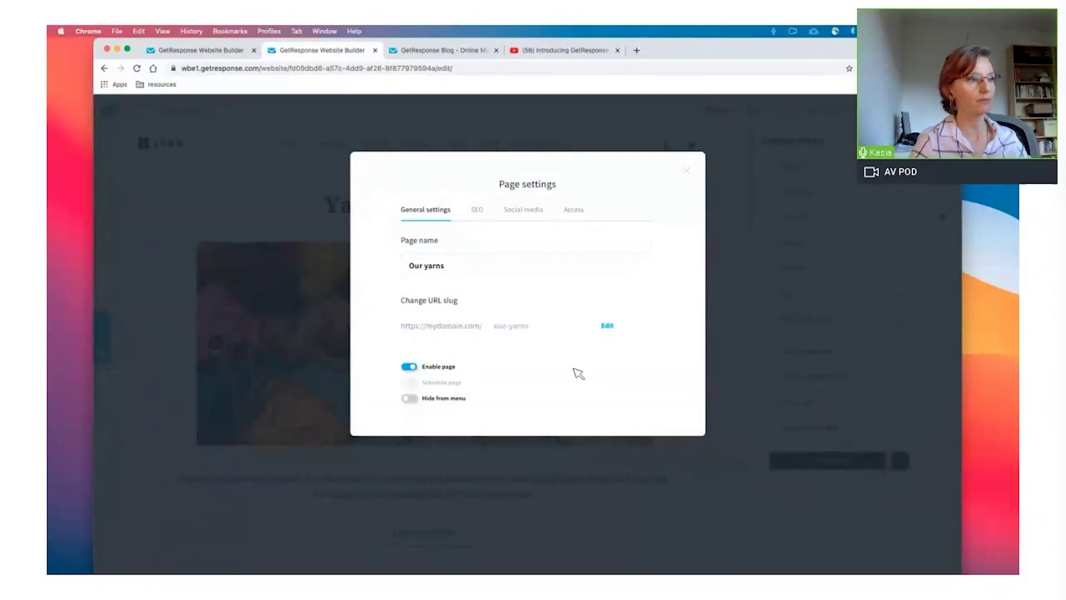
pyautogui.click(687, 173)
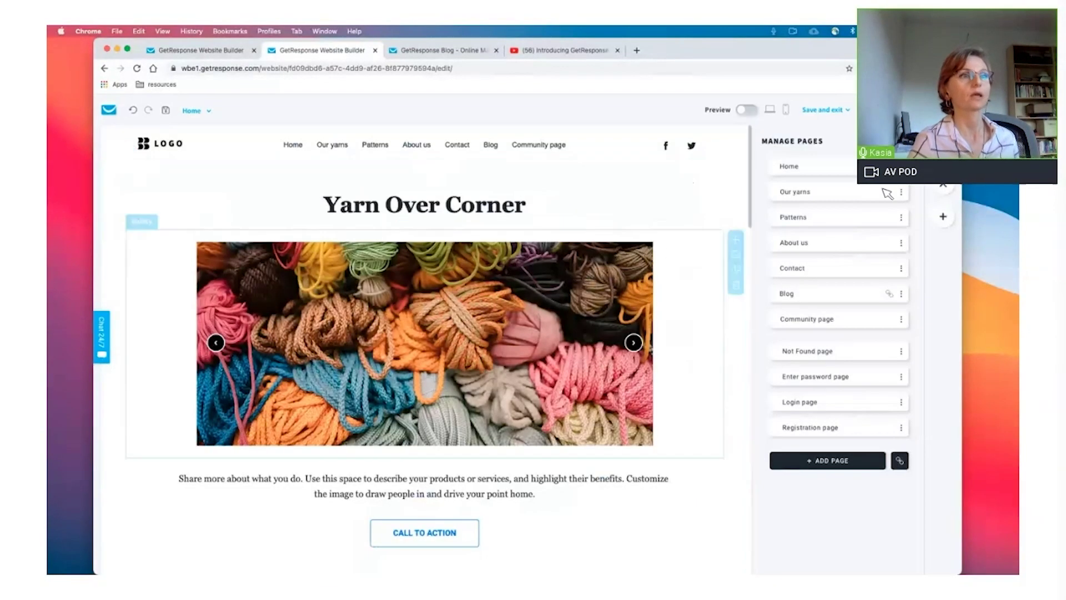
pyautogui.click(901, 192)
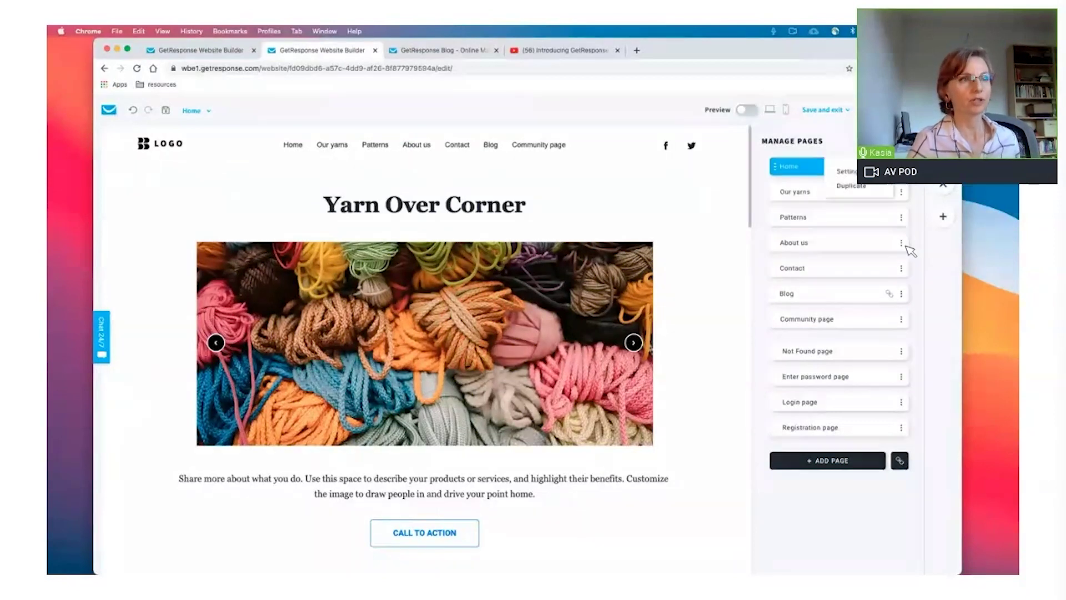
pyautogui.moveTo(901, 293)
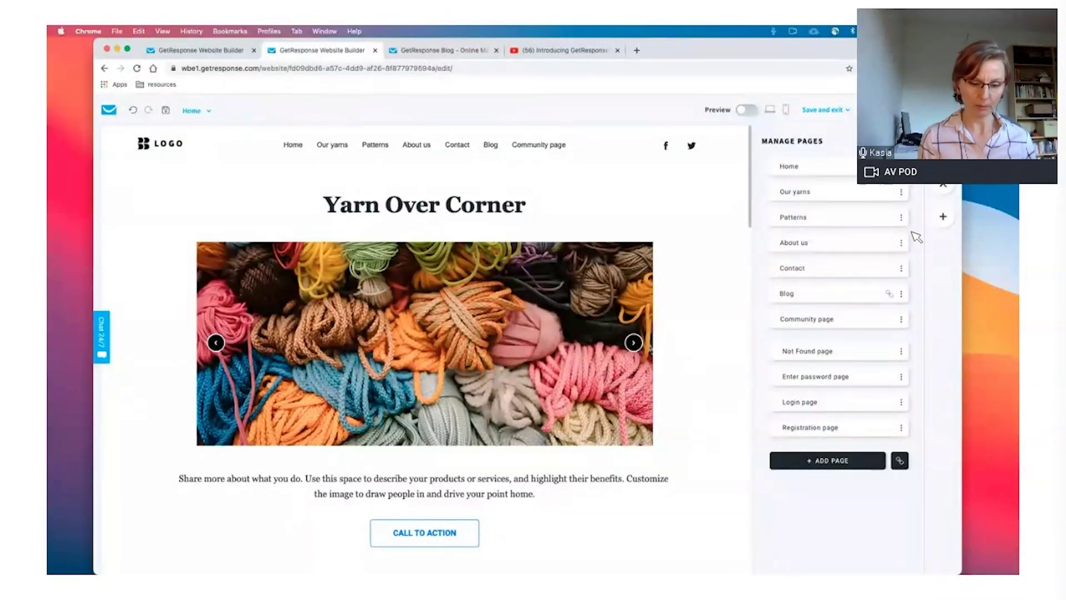
# Step: Review the Connect with people tasks in the Notes checklist and return to the Home page's Yarns, Patterns and Accessories columns in the website builder
pyautogui.press('super+Tab')
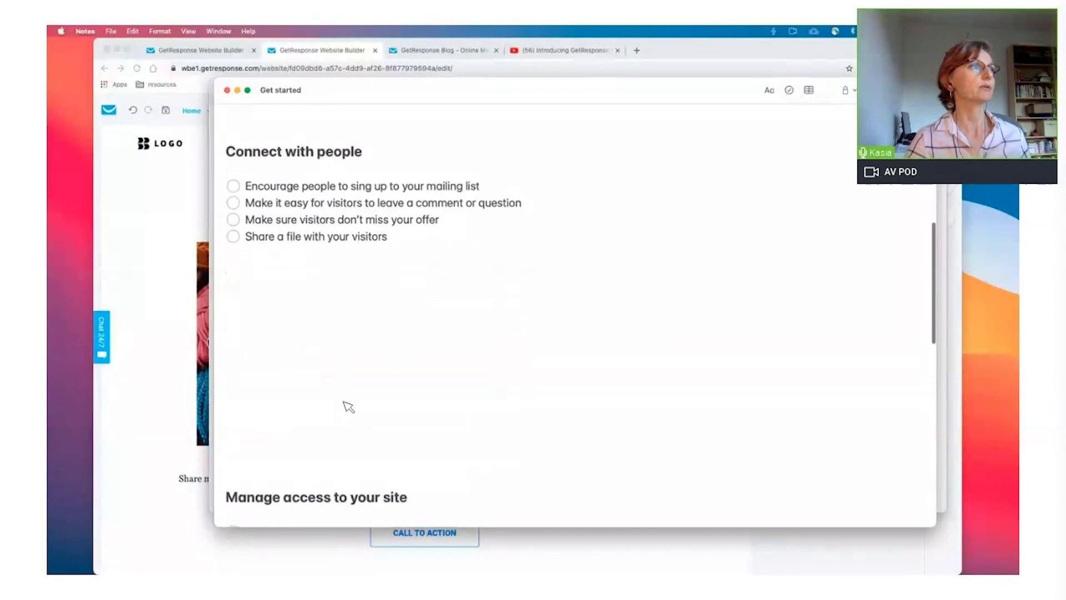
pyautogui.scroll(2, 349, 407)
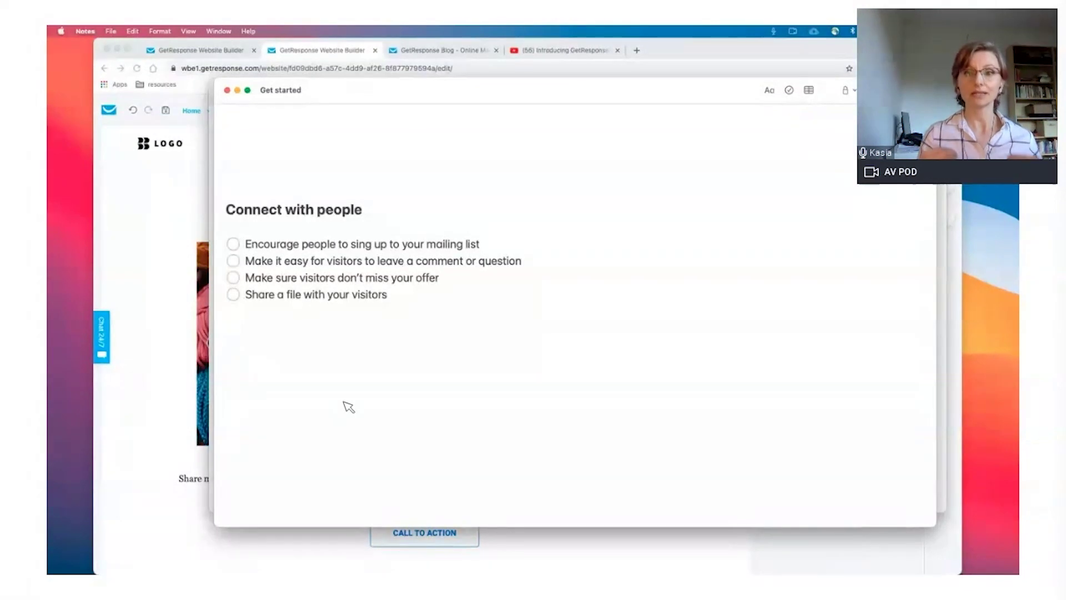
pyautogui.click(135, 466)
pyautogui.scroll(-10, 239, 387)
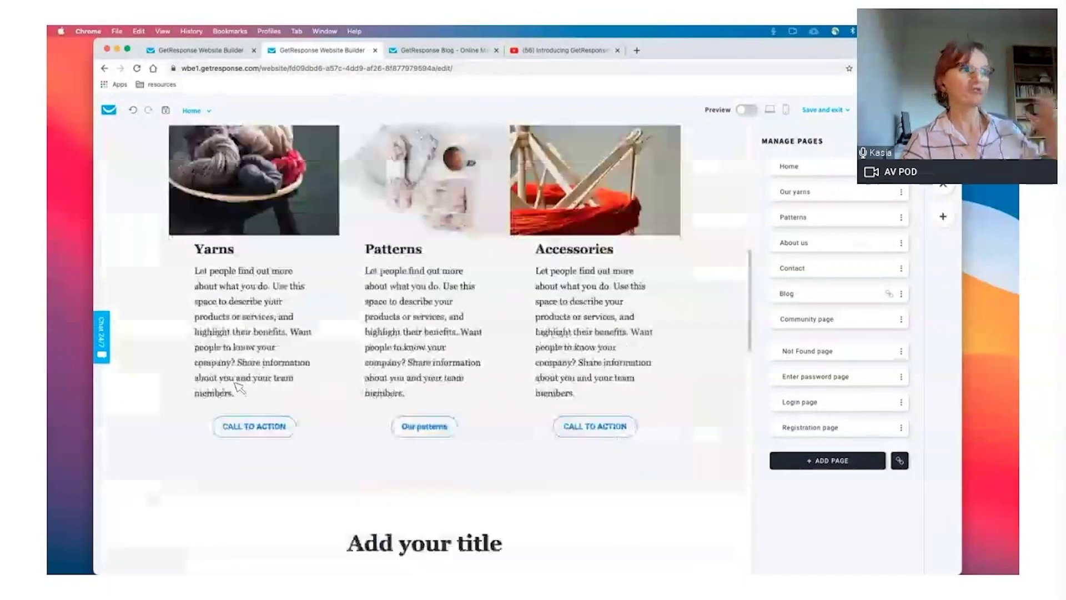
# Step: Open the settings of the signup form on the Home page and examine its name and email field options
pyautogui.scroll(-10, 236, 387)
pyautogui.scroll(5, 238, 387)
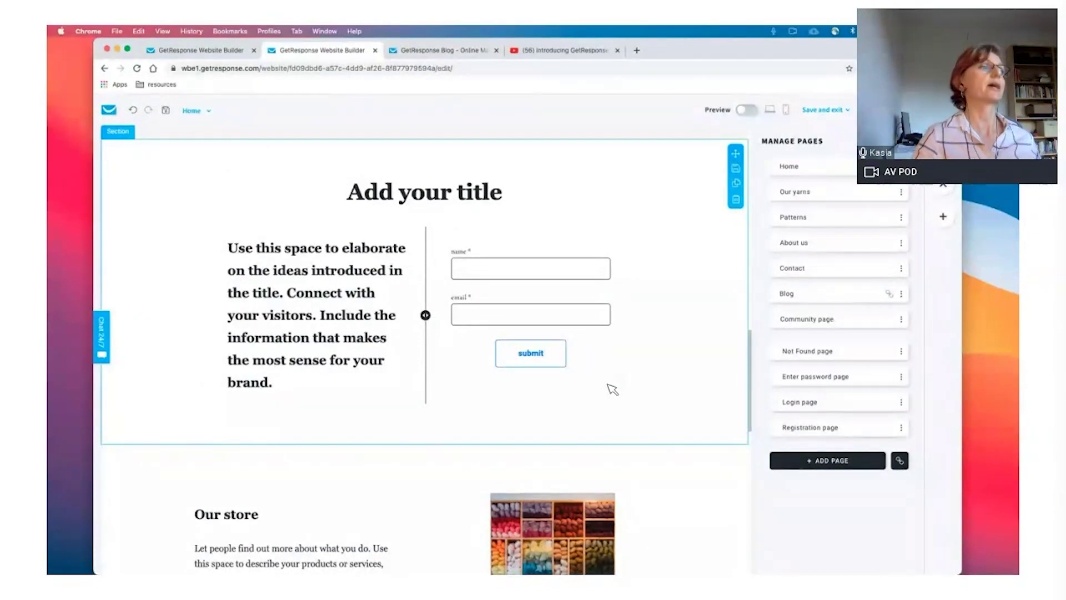
pyautogui.click(572, 359)
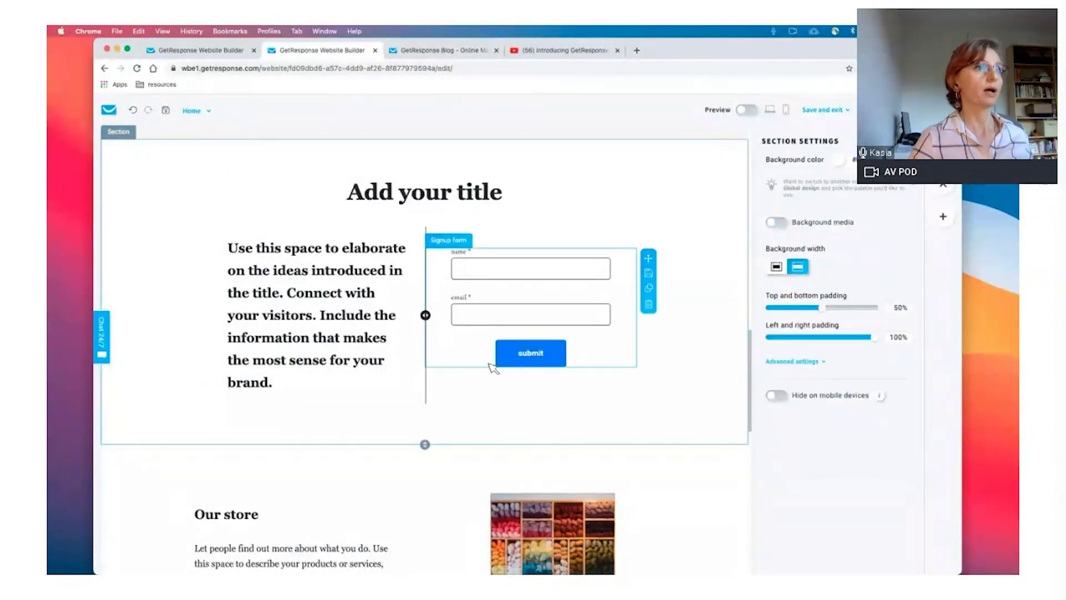
pyautogui.click(472, 355)
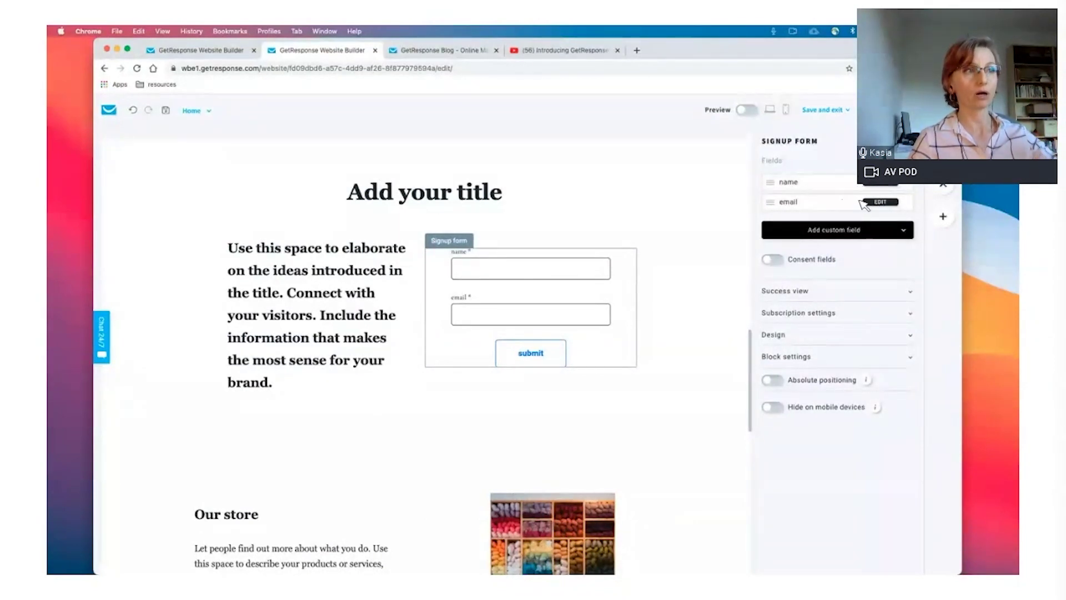
pyautogui.click(886, 183)
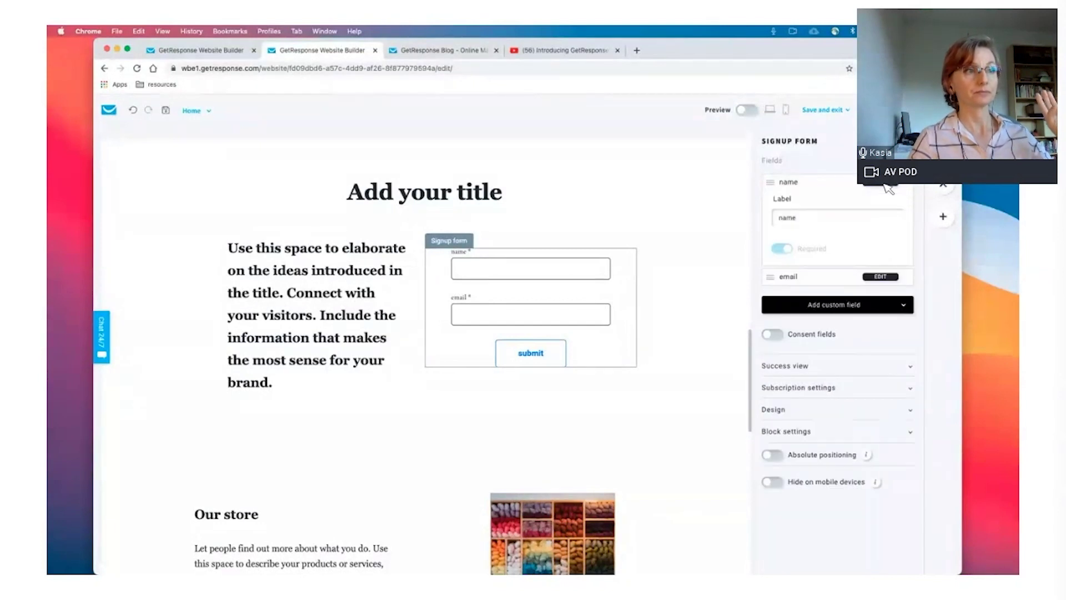
pyautogui.click(883, 276)
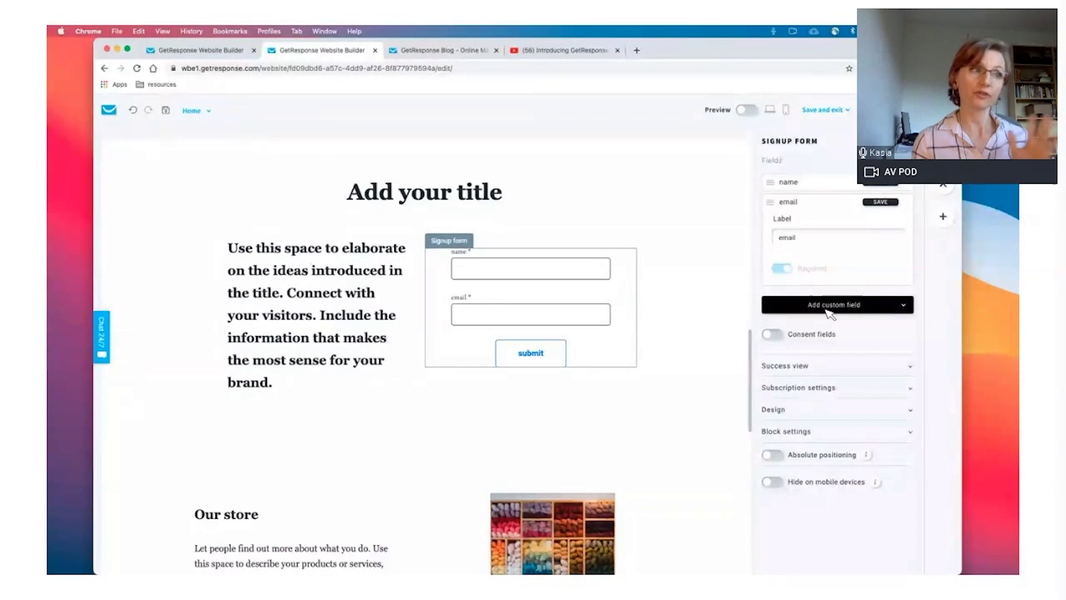
# Step: Enable consent fields for the signup form
pyautogui.click(773, 334)
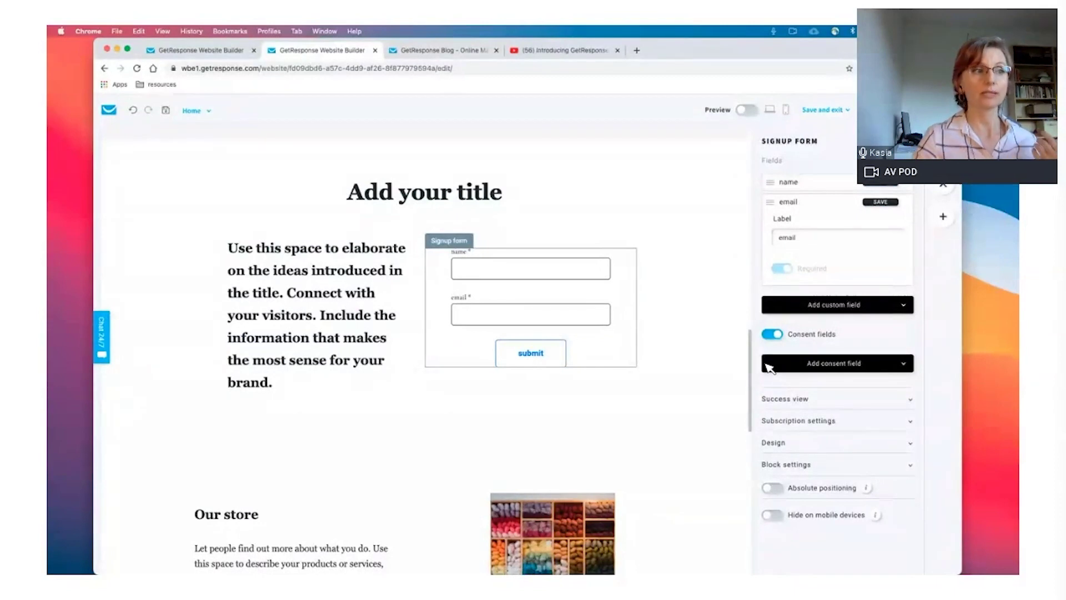
pyautogui.click(771, 333)
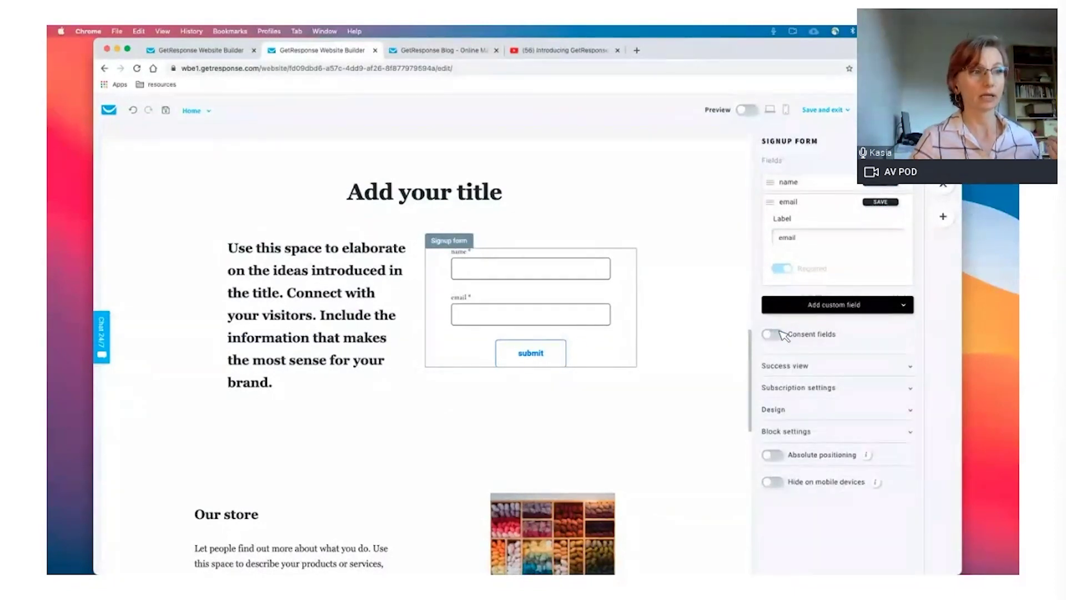
pyautogui.click(781, 333)
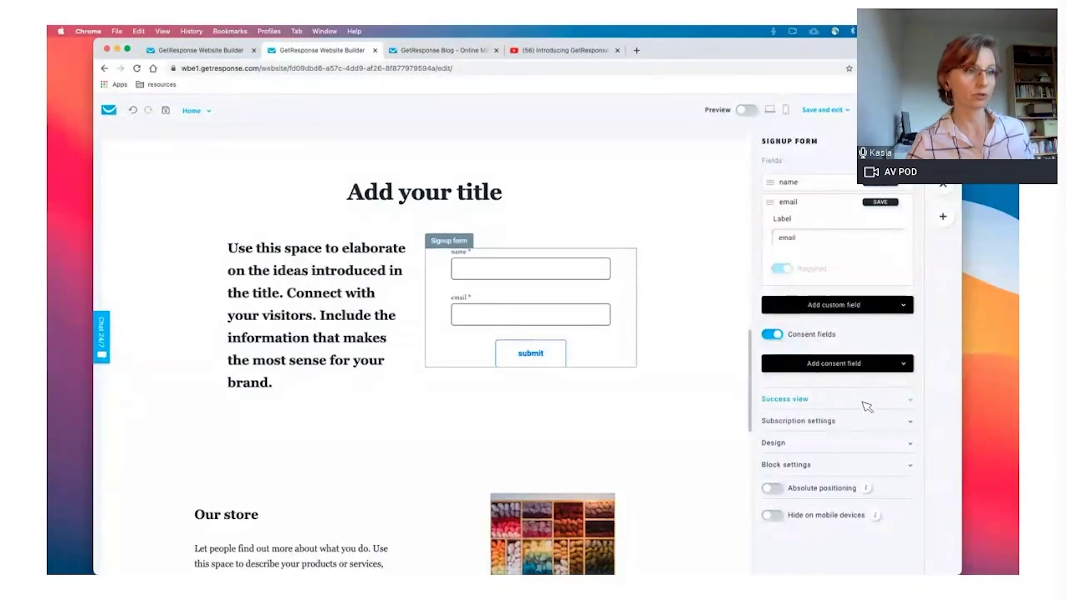
# Step: Set the signup form's subscription list to yarns_world_newsletter
pyautogui.click(843, 420)
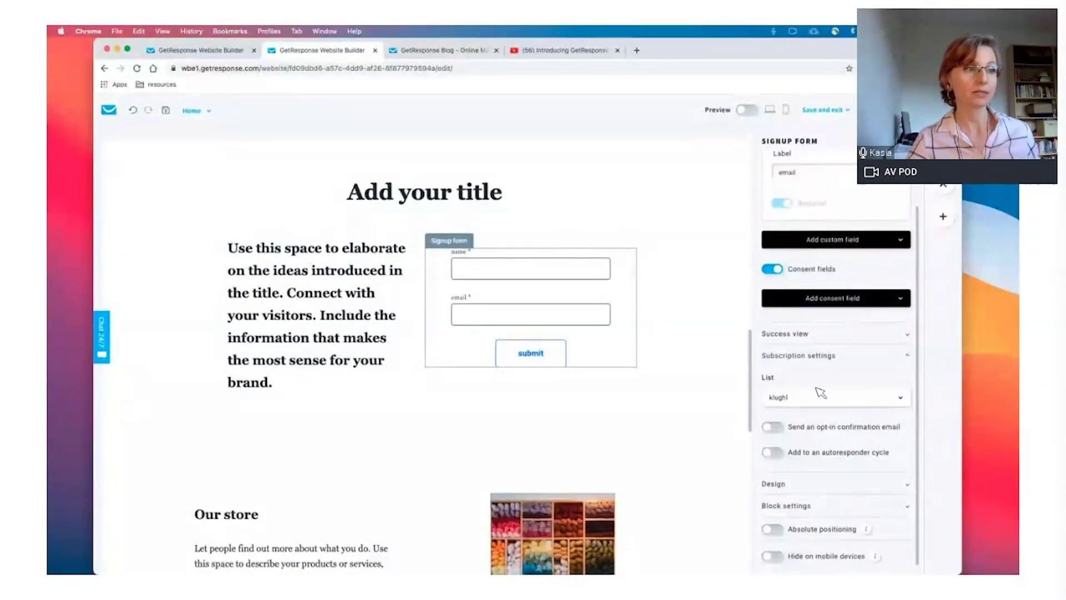
pyautogui.click(820, 397)
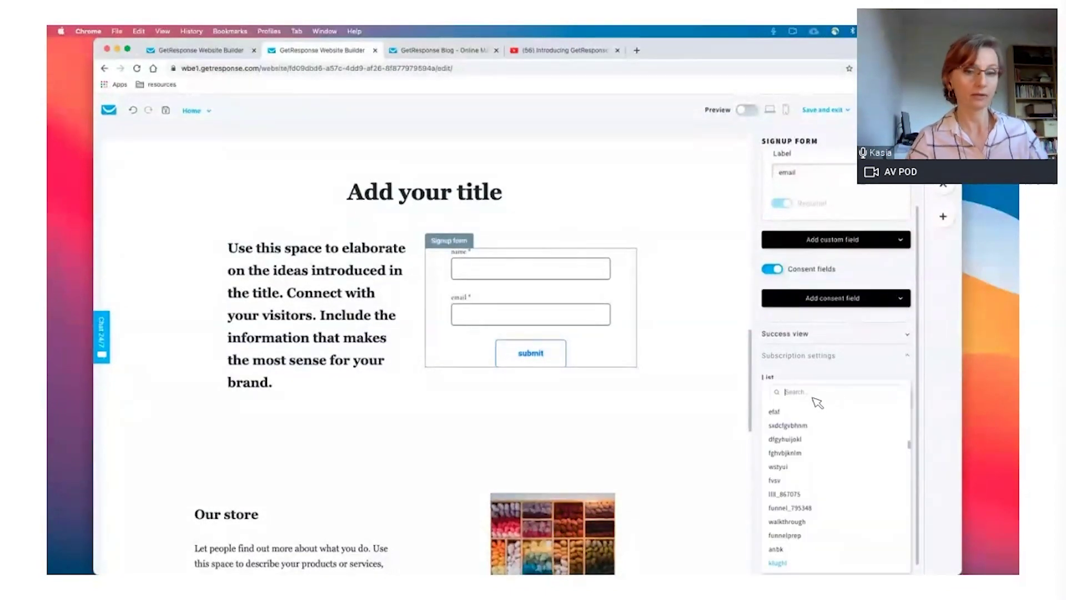
pyautogui.write('yarn')
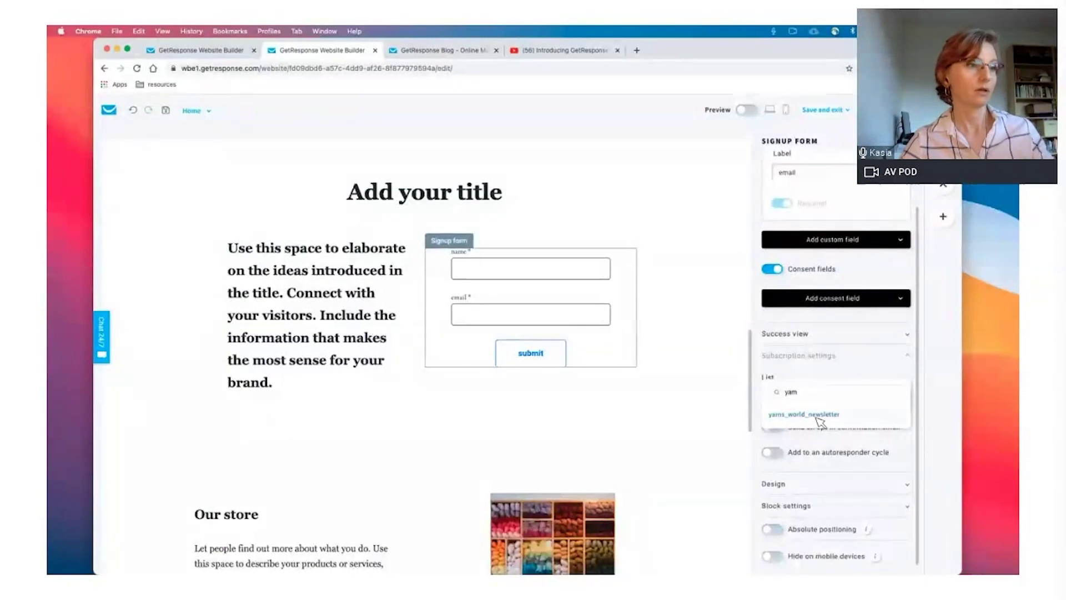
pyautogui.click(820, 417)
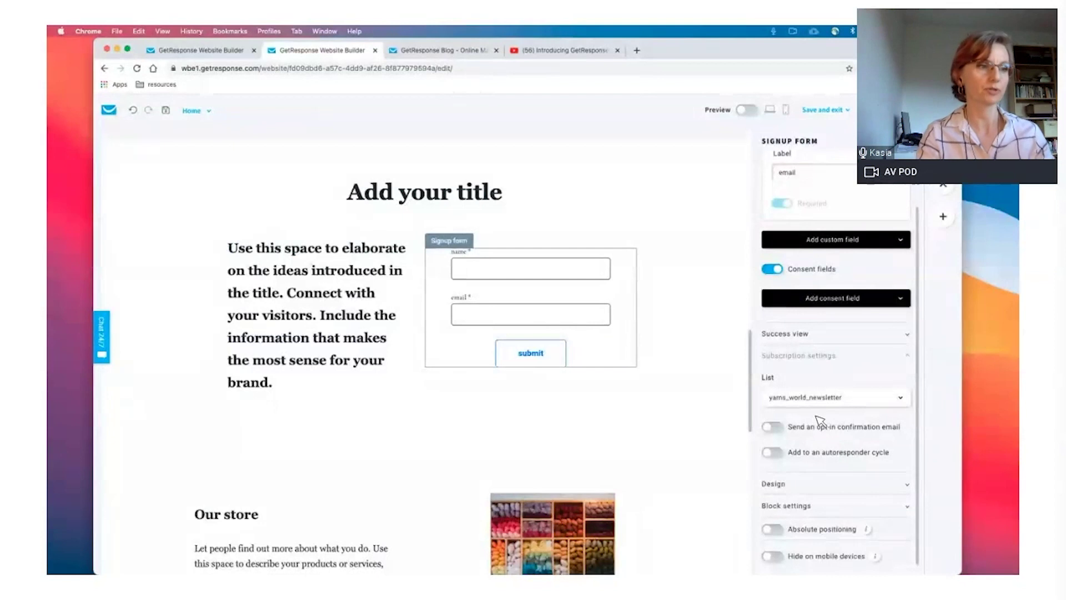
# Step: Examine the signup form's label design options, then return to the form's main settings
pyautogui.click(825, 492)
pyautogui.scroll(-2, 825, 492)
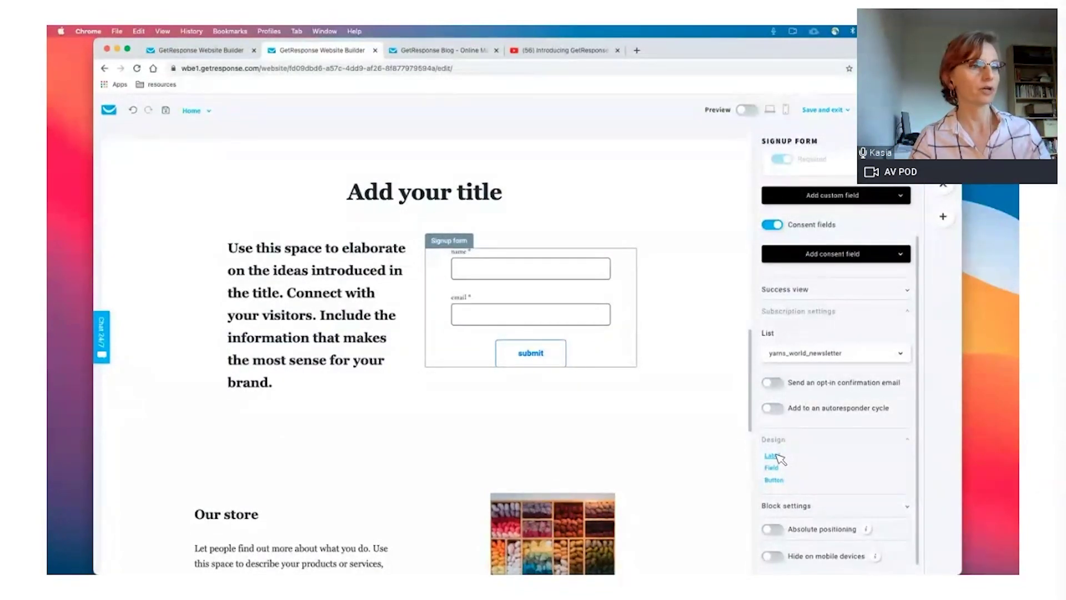
pyautogui.click(777, 454)
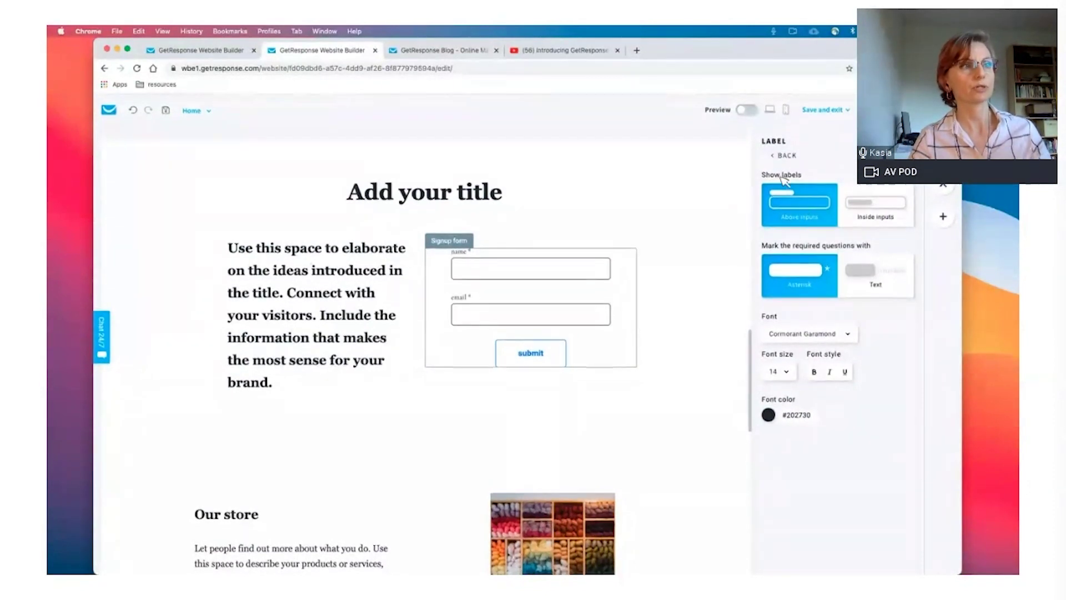
pyautogui.click(785, 156)
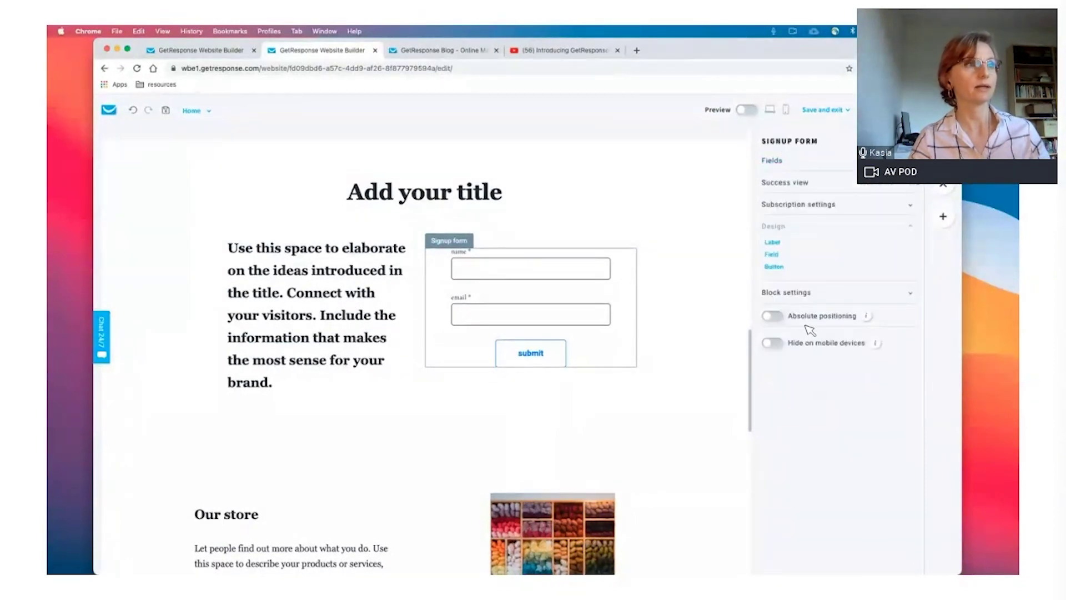
# Step: Change the label of the signup form's name field to Full name and save the field
pyautogui.click(803, 161)
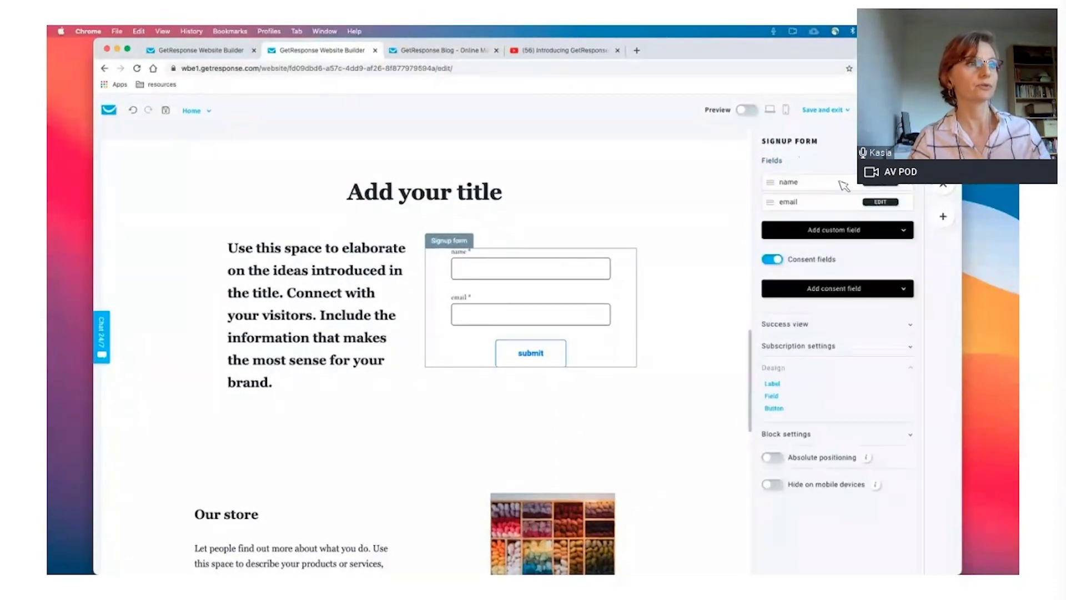
pyautogui.click(879, 184)
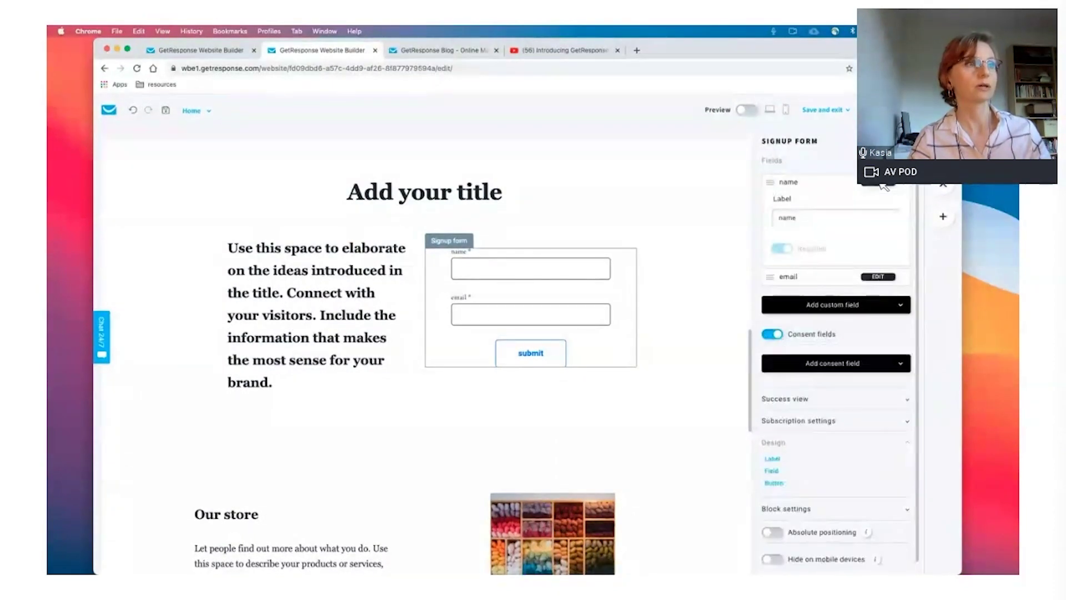
pyautogui.doubleClick(789, 218)
pyautogui.write('Full name')
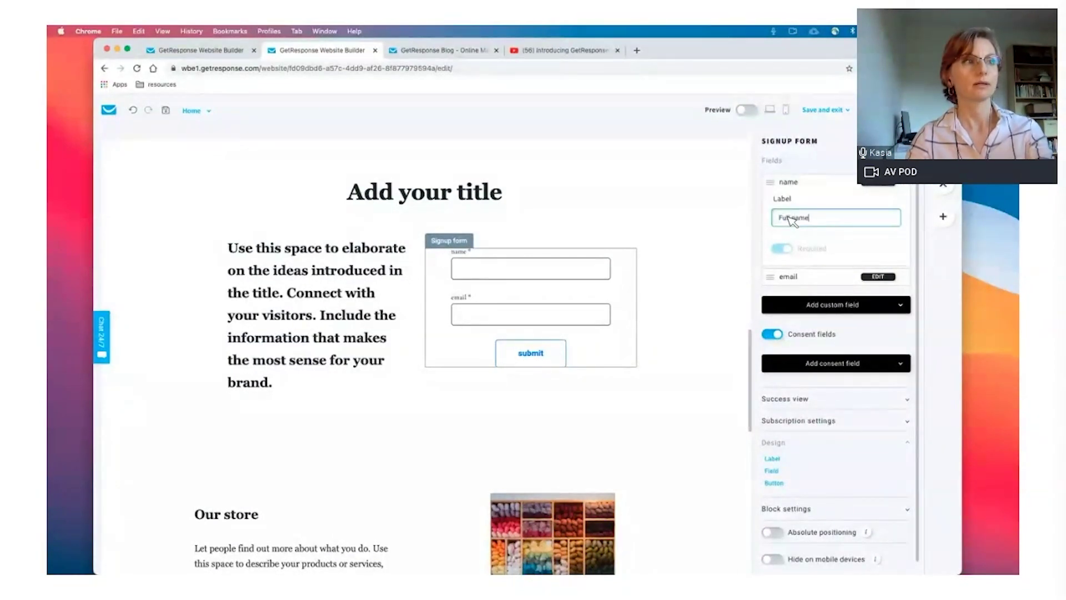
pyautogui.click(847, 204)
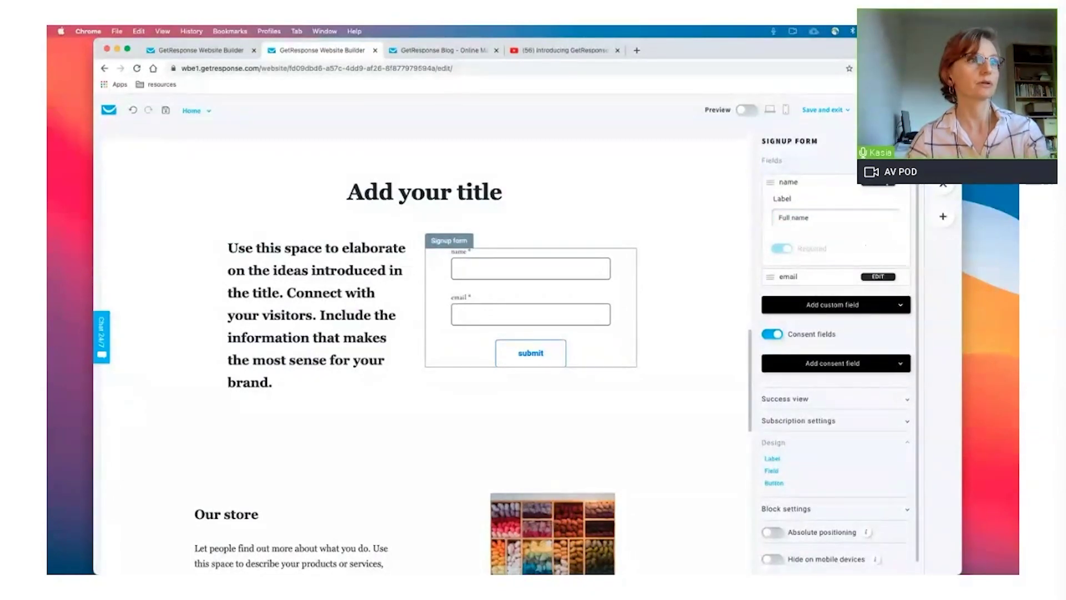
pyautogui.click(885, 185)
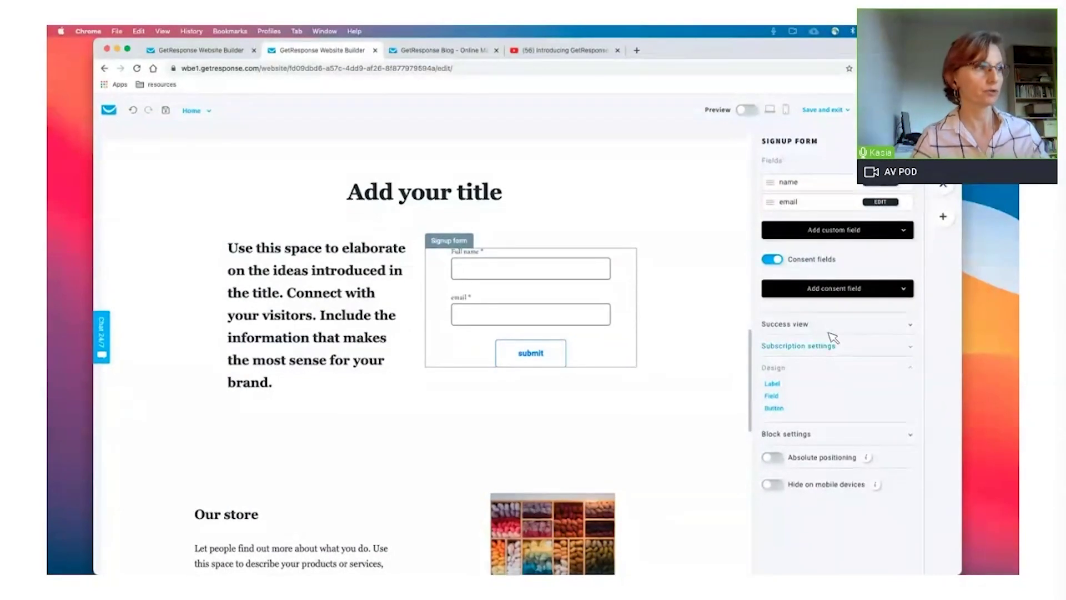
# Step: Add a light contact form with outlined Name, Email, Phone and Message fields below the signup form and open its settings
pyautogui.click(949, 218)
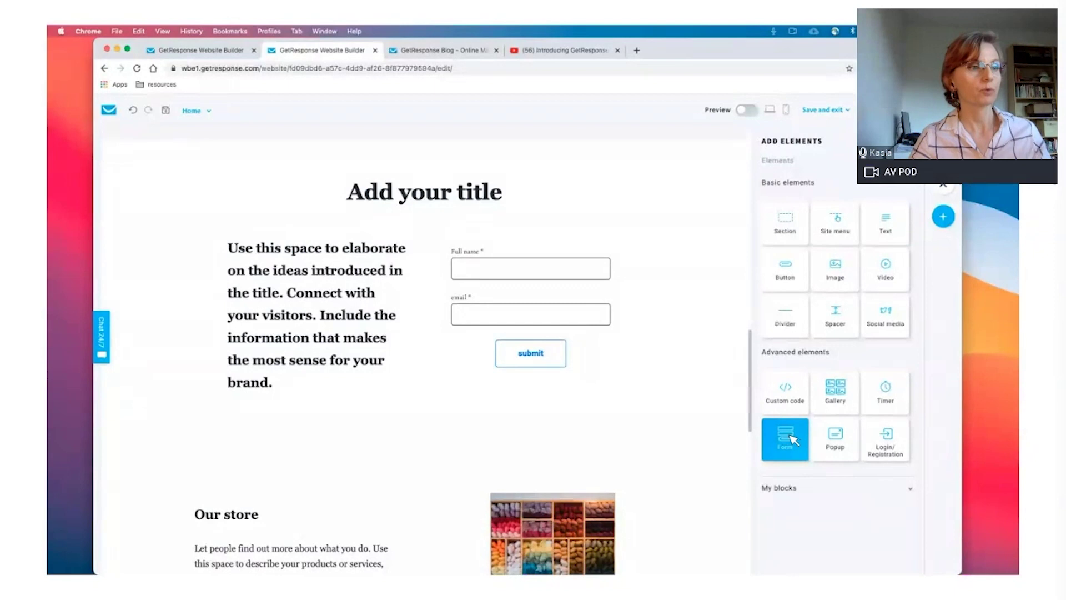
pyautogui.moveTo(793, 440); pyautogui.dragTo(572, 404)
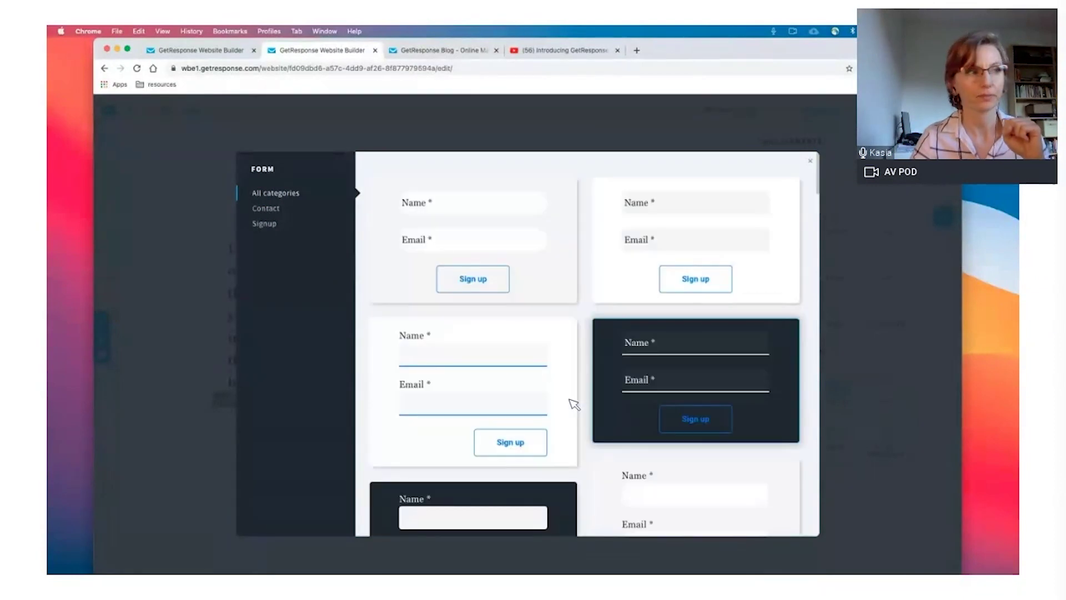
pyautogui.click(275, 209)
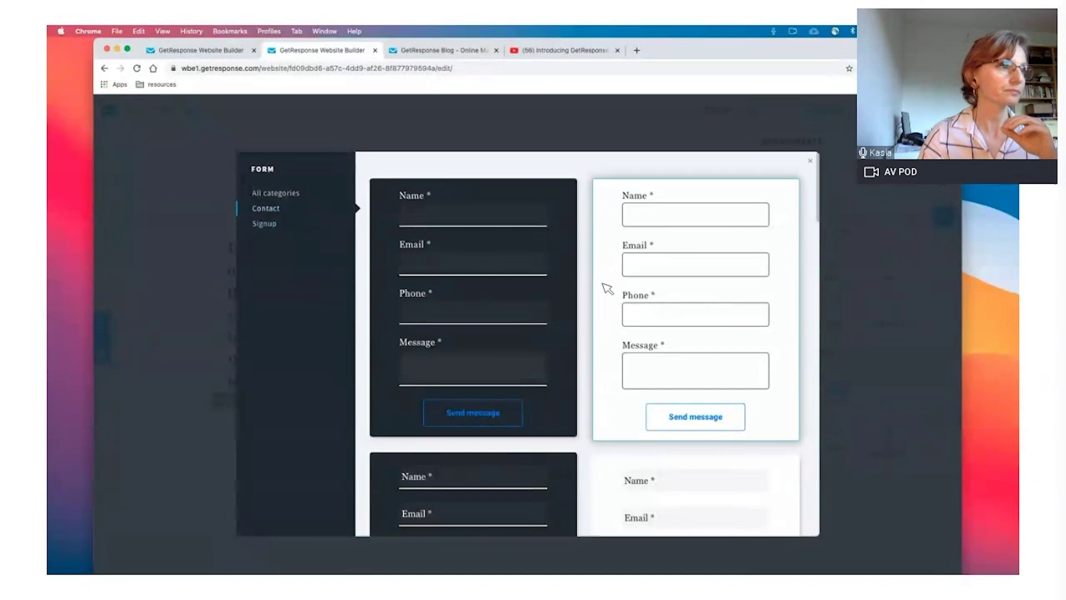
pyautogui.scroll(-1, 627, 328)
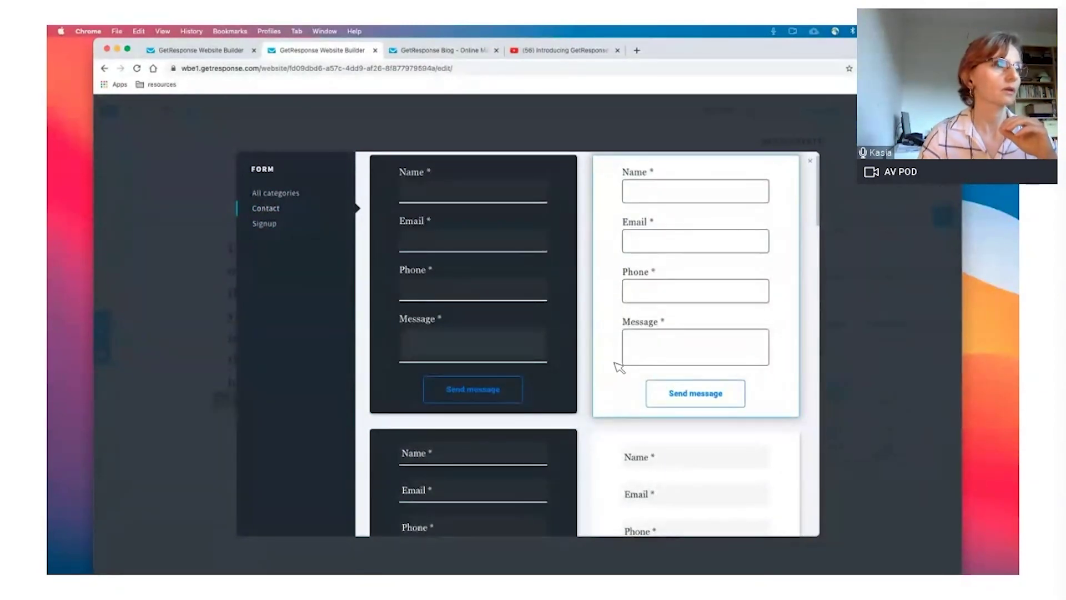
pyautogui.click(614, 362)
pyautogui.scroll(-5, 622, 361)
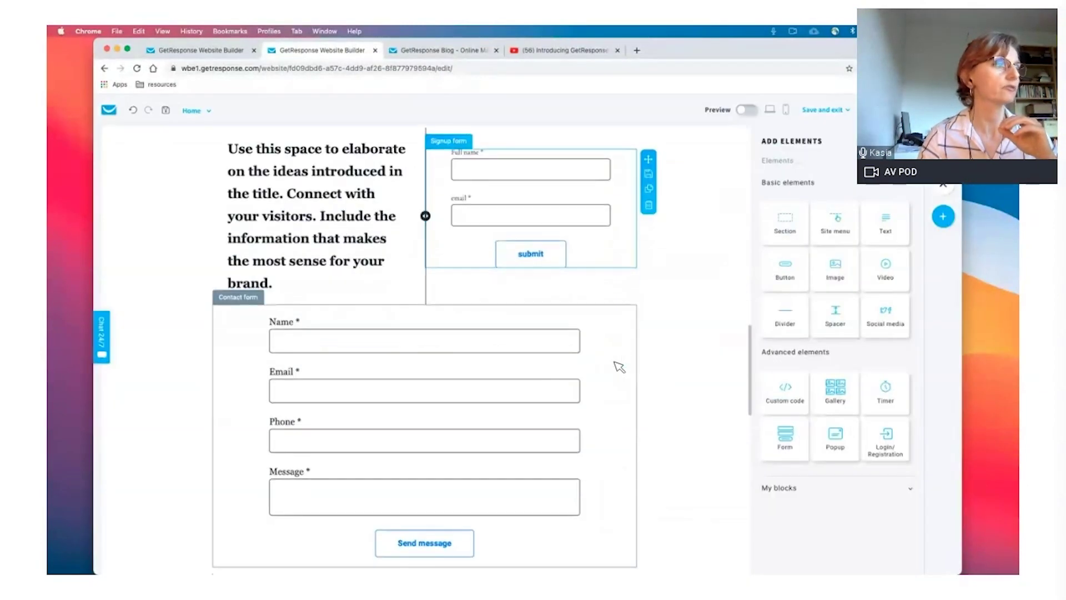
pyautogui.click(628, 355)
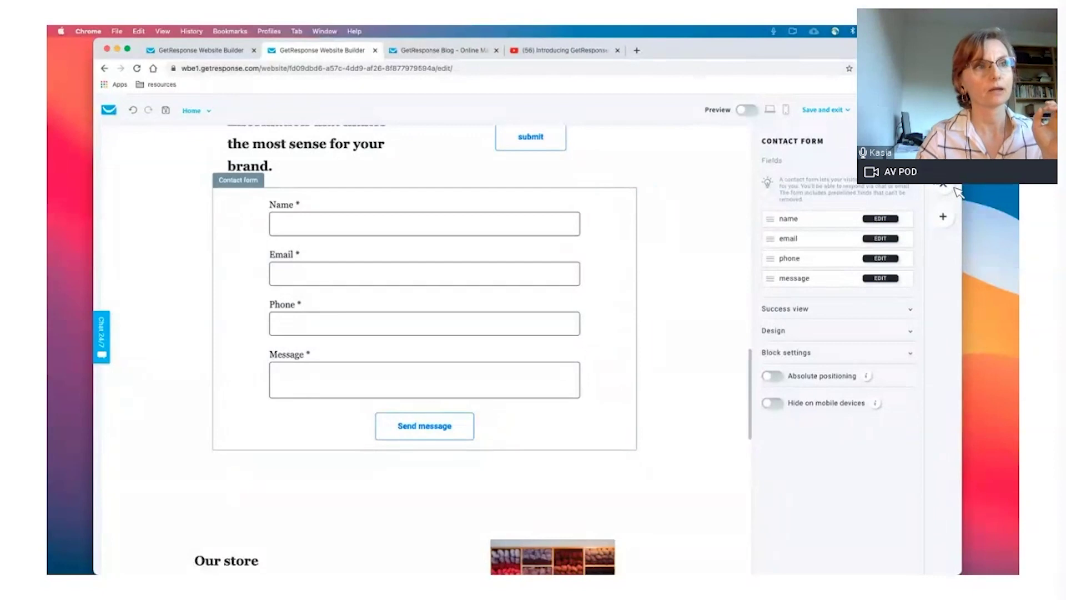
# Step: Add a blank popup to the Home page and open its settings
pyautogui.click(943, 217)
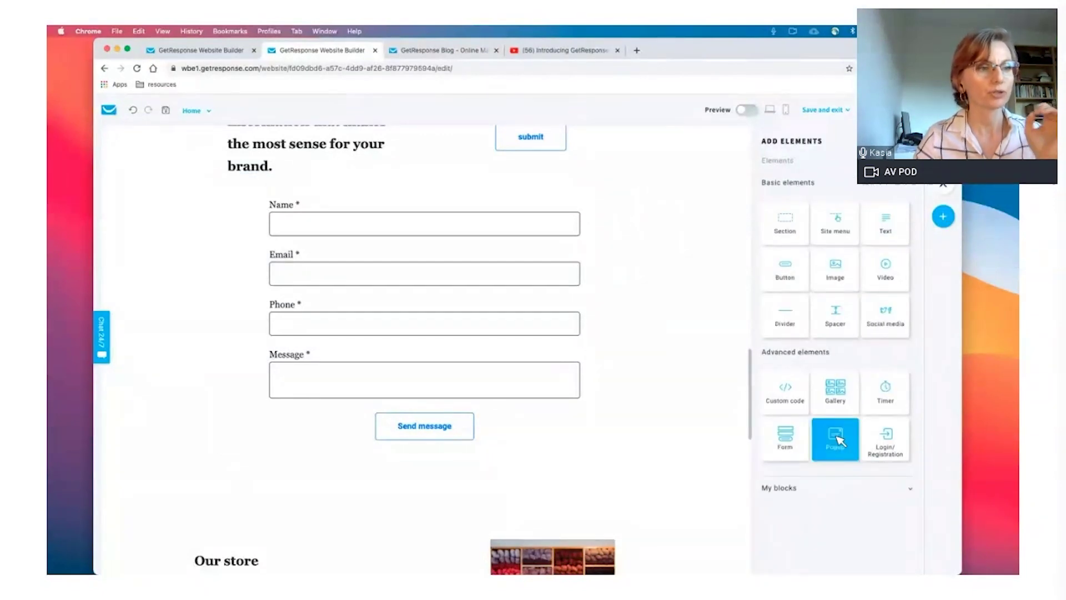
pyautogui.moveTo(839, 440); pyautogui.dragTo(469, 433)
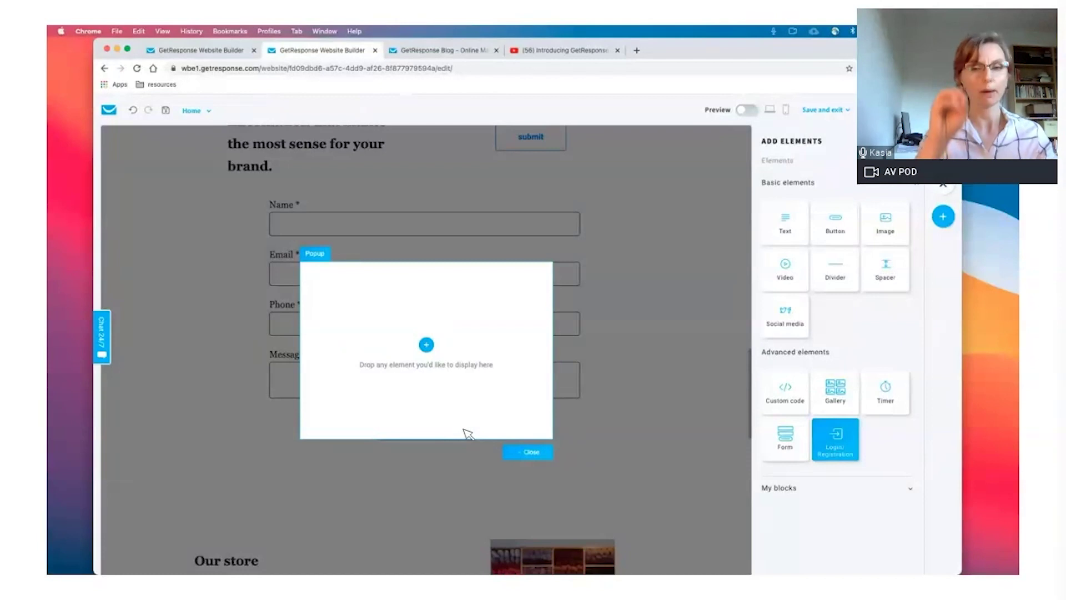
pyautogui.click(528, 361)
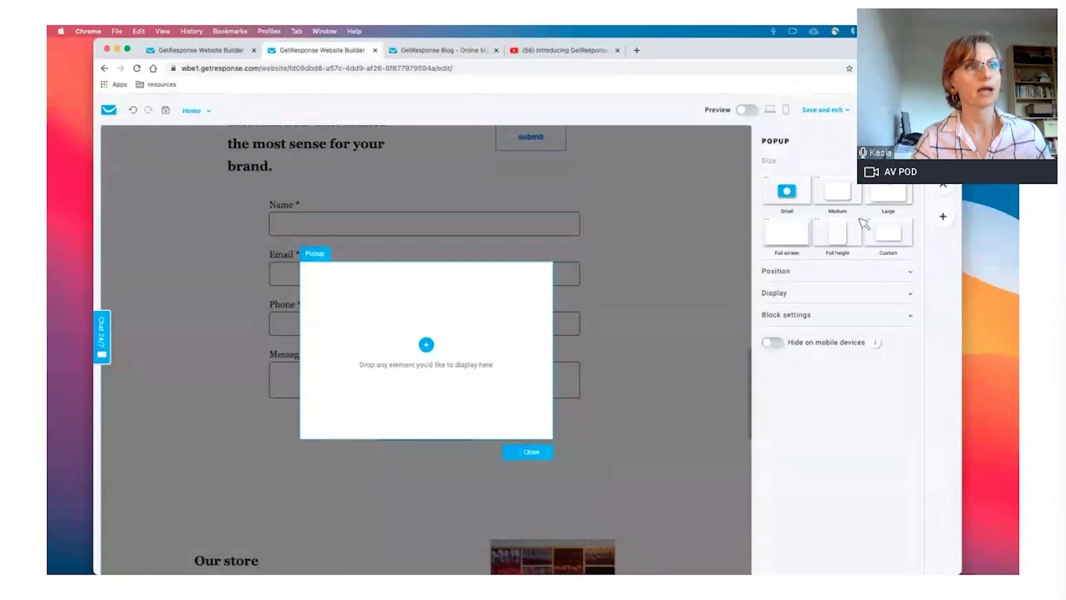
# Step: Examine the popup's position, display trigger, timing, frequency and block settings, keeping the On landing trigger
pyautogui.click(826, 277)
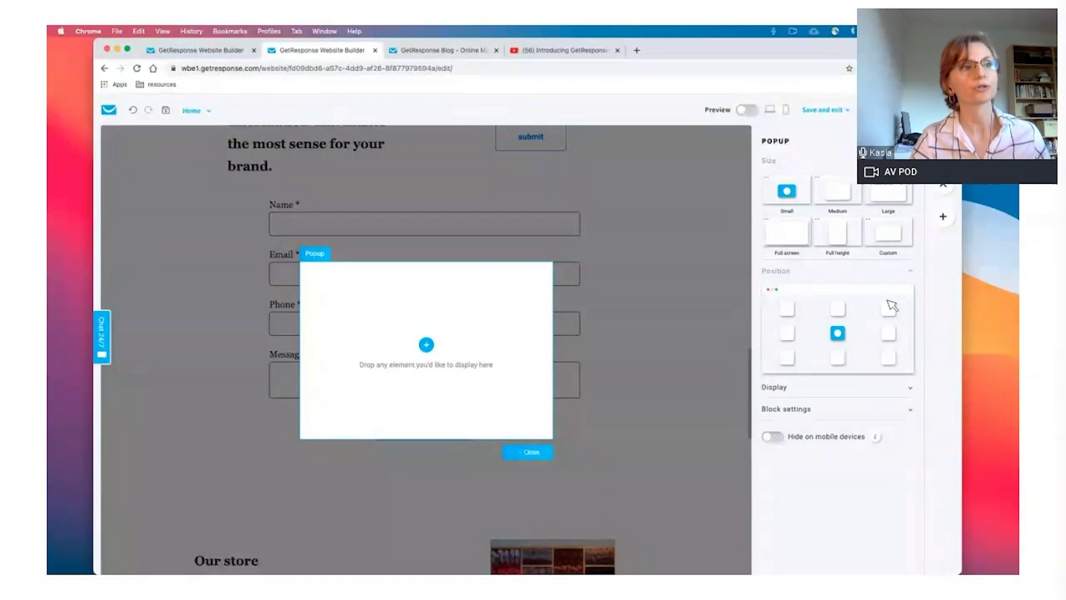
pyautogui.click(836, 386)
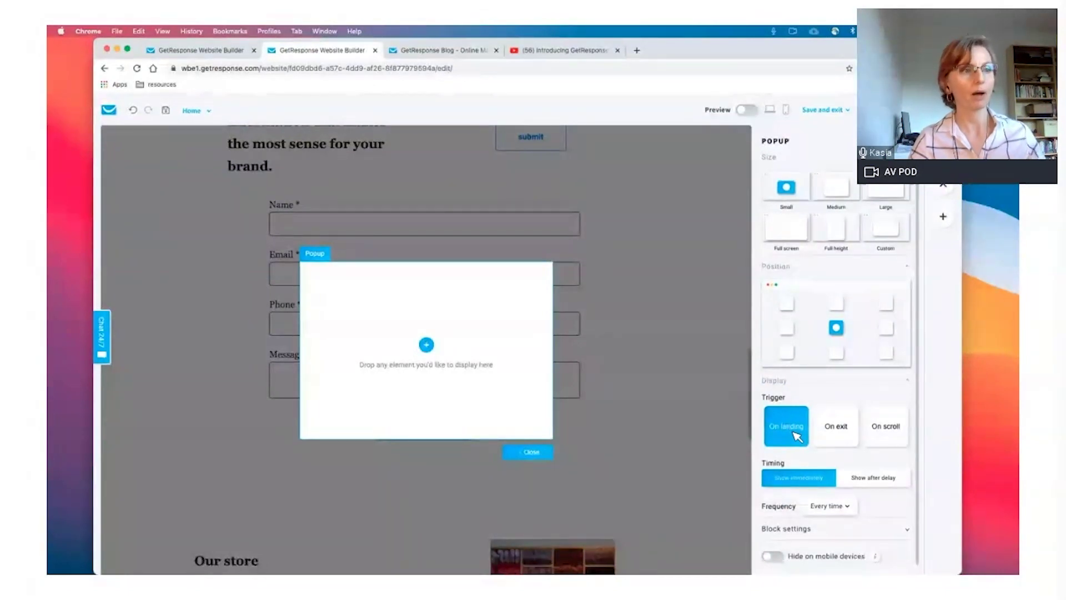
pyautogui.click(836, 427)
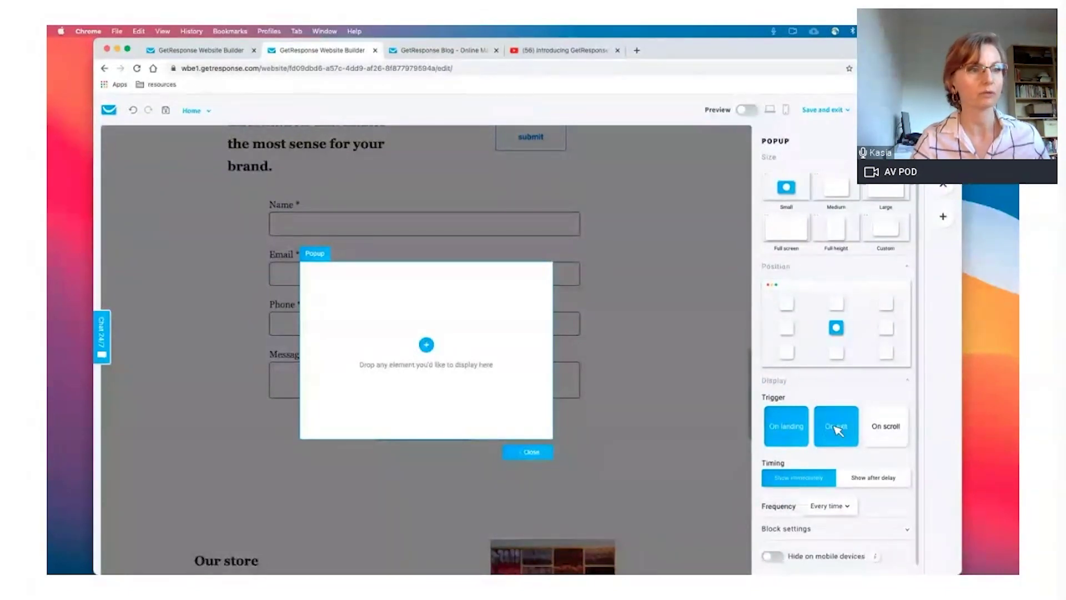
pyautogui.click(837, 428)
pyautogui.click(888, 426)
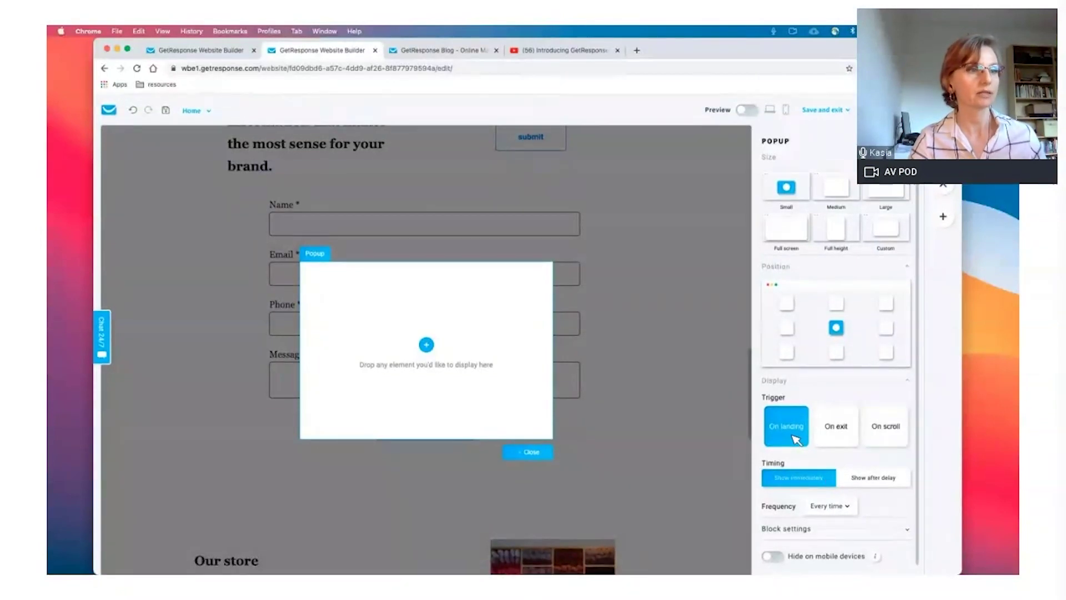
pyautogui.click(832, 526)
pyautogui.scroll(-5, 827, 525)
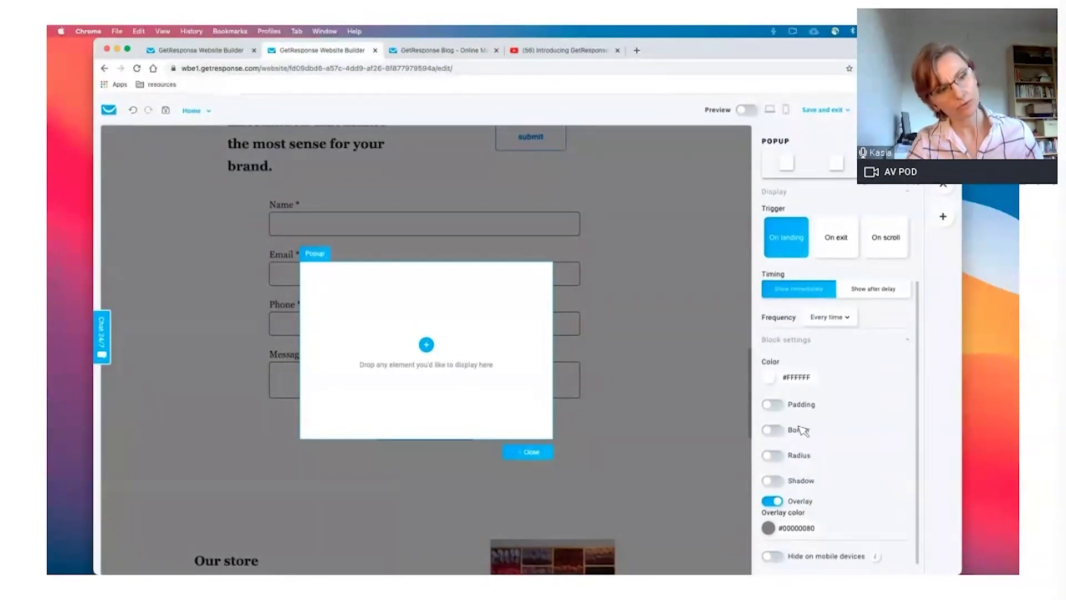
pyautogui.scroll(5, 809, 355)
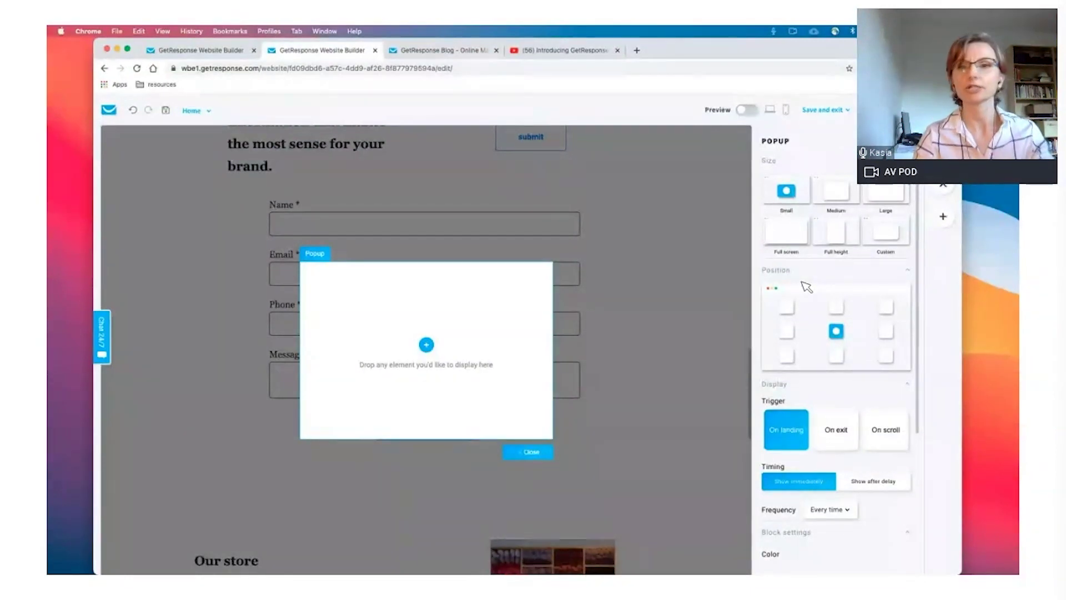
# Step: Add the light signup form with Name and Email fields to the blank popup and close the popup
pyautogui.click(943, 216)
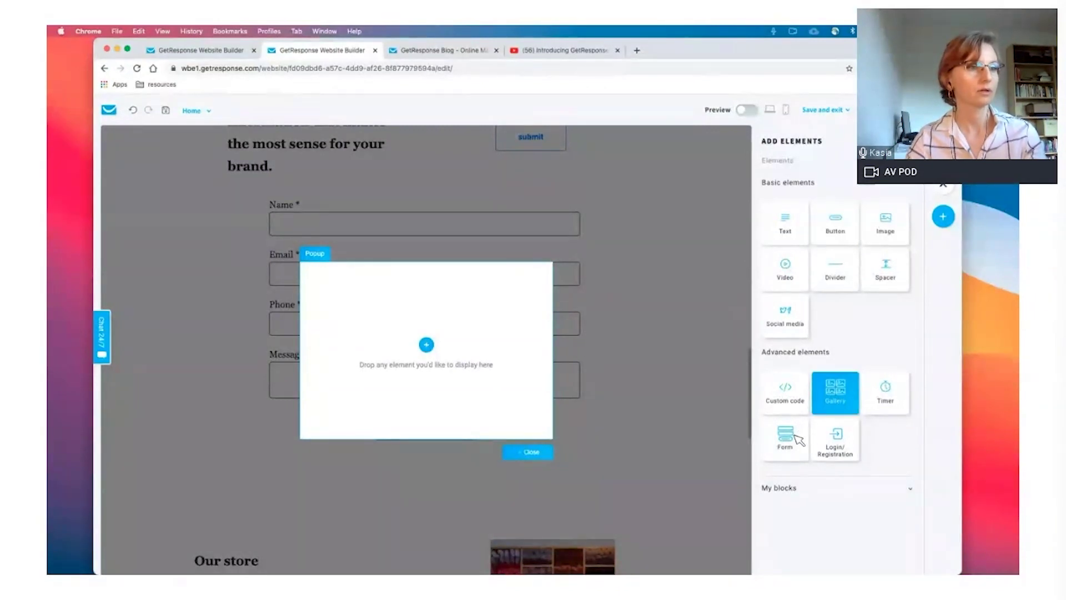
pyautogui.moveTo(798, 440); pyautogui.dragTo(441, 339)
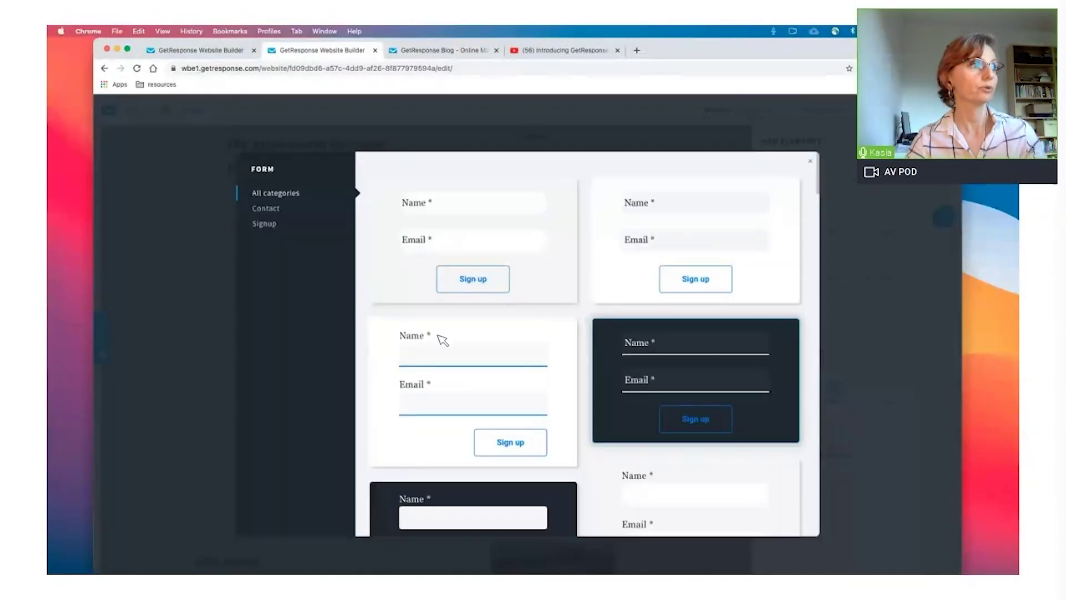
pyautogui.click(444, 222)
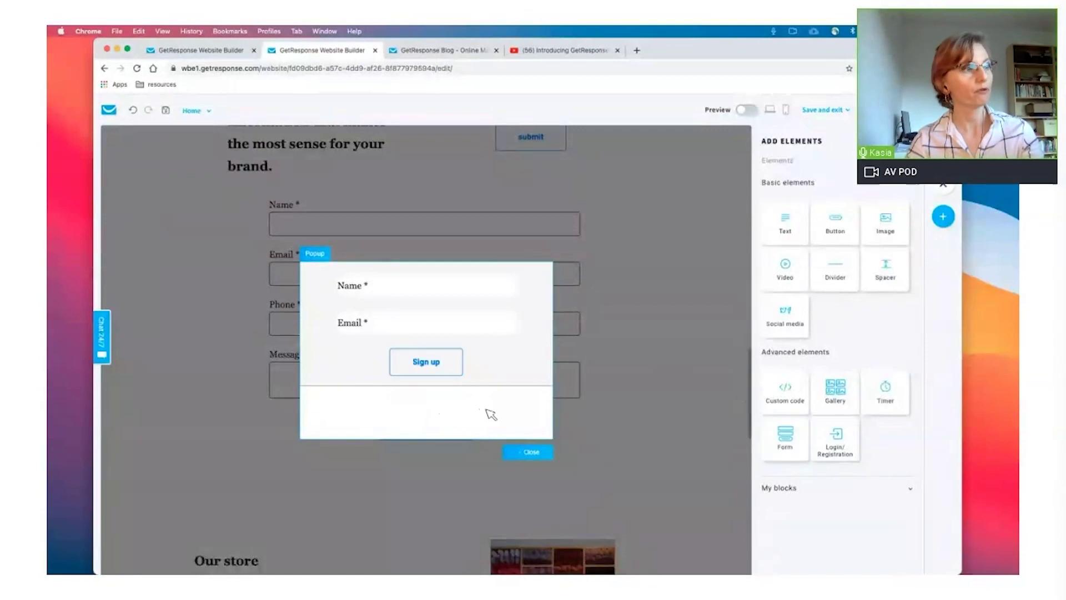
pyautogui.click(531, 452)
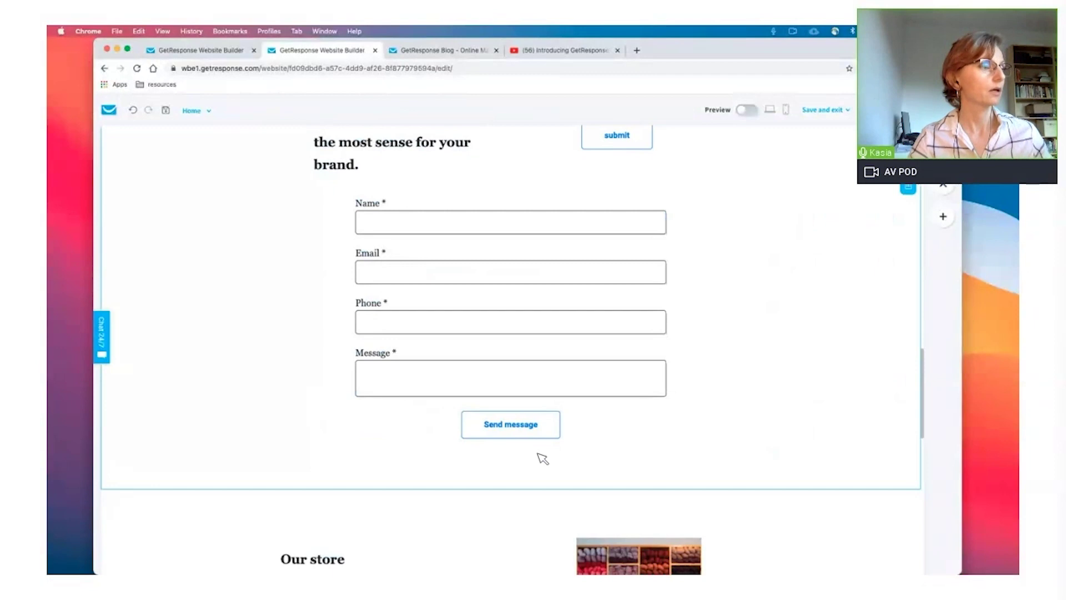
# Step: Link the CALL TO ACTION button below the yarn slider to the drive-traffic-to-your-landin… document from Files and images
pyautogui.scroll(-3, 543, 459)
pyautogui.scroll(-5, 542, 458)
pyautogui.scroll(10, 543, 458)
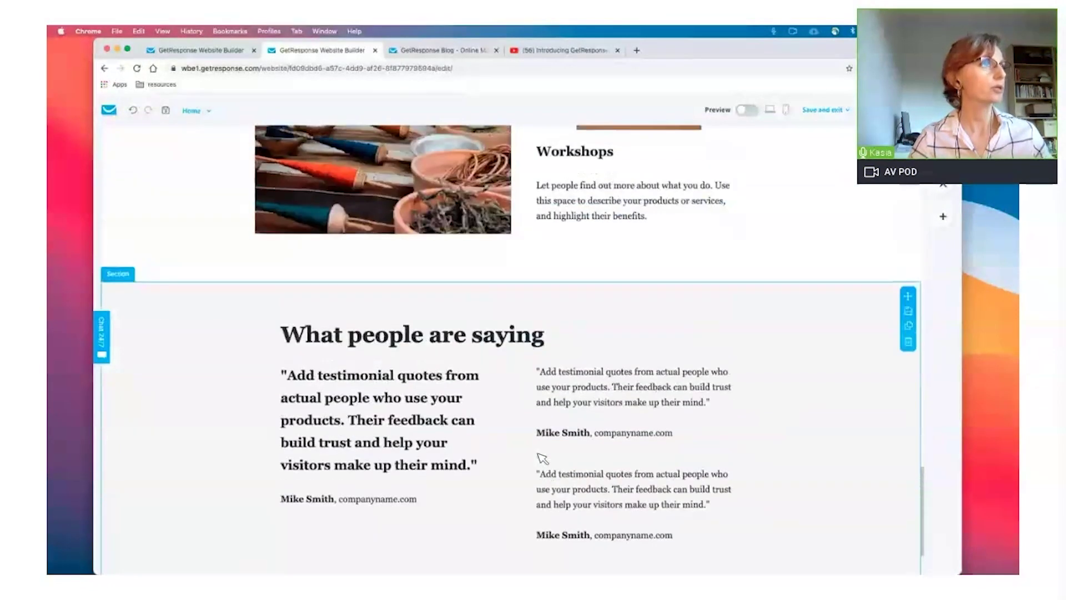
pyautogui.scroll(10, 543, 458)
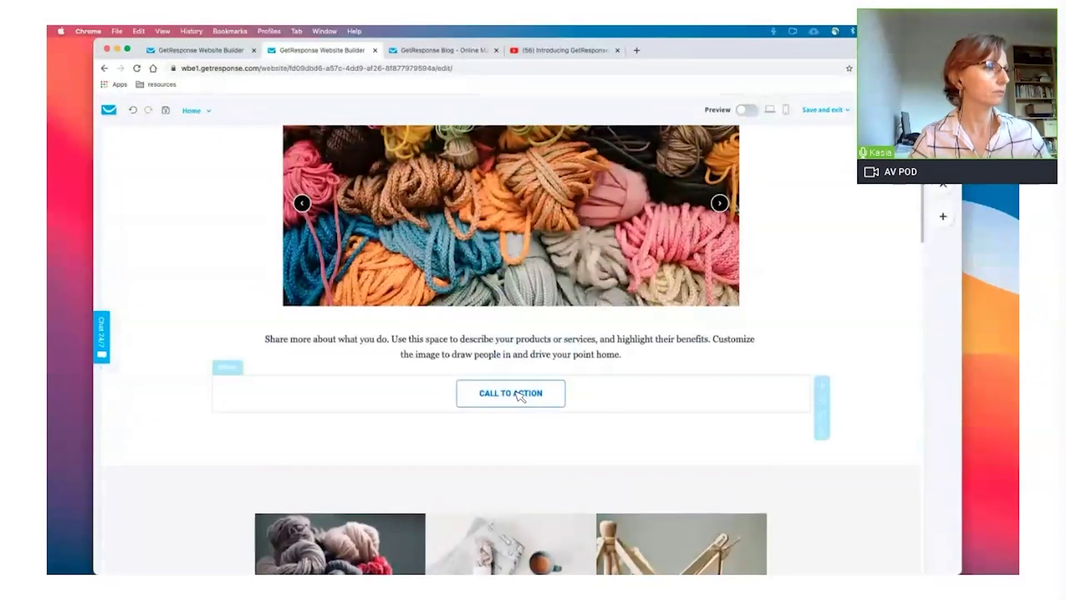
pyautogui.click(519, 395)
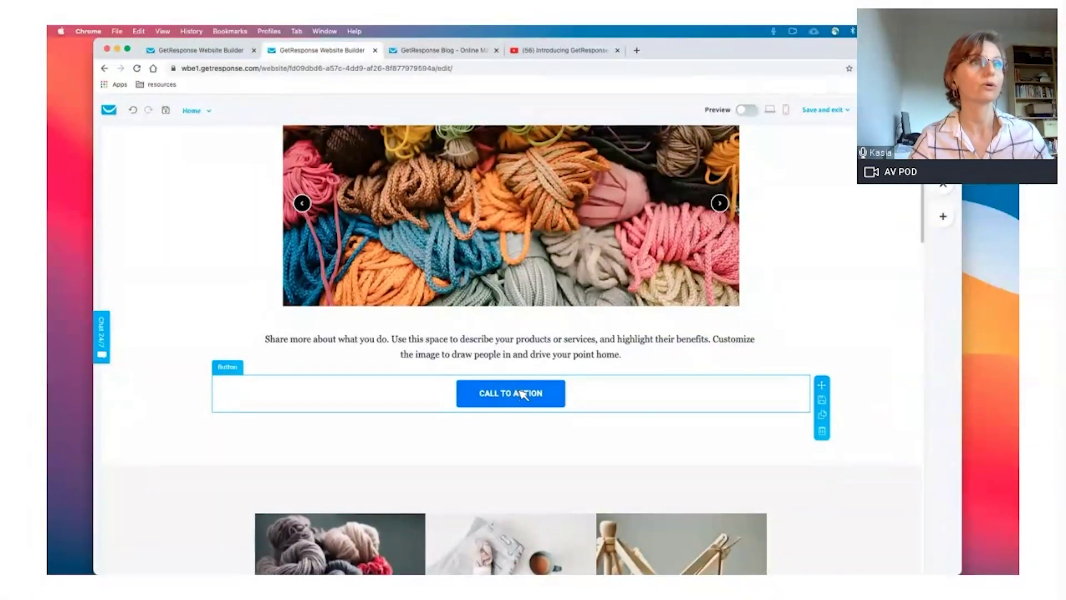
pyautogui.click(648, 370)
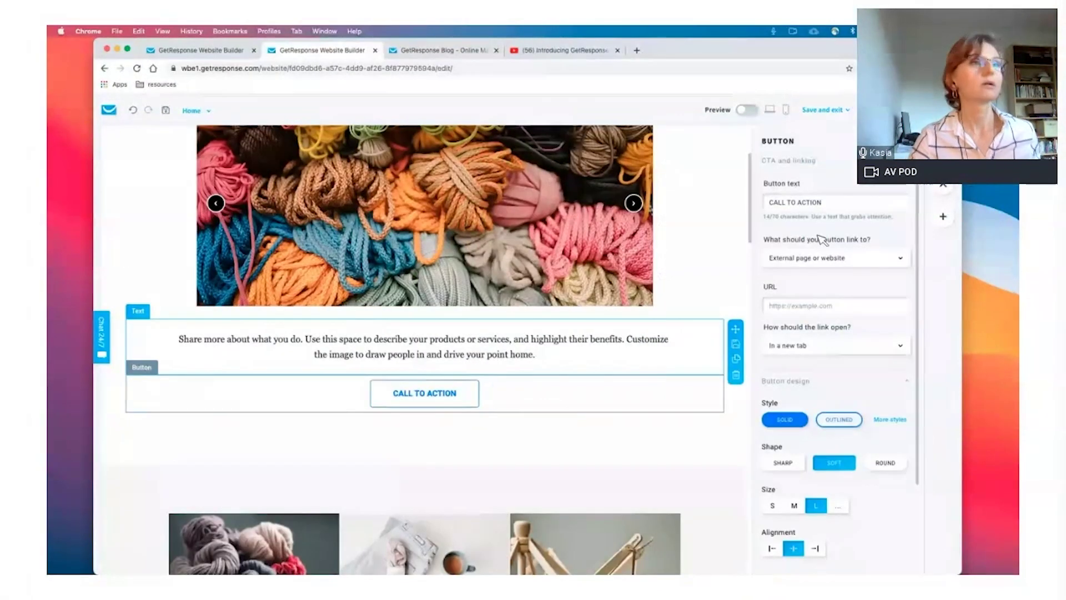
pyautogui.click(878, 262)
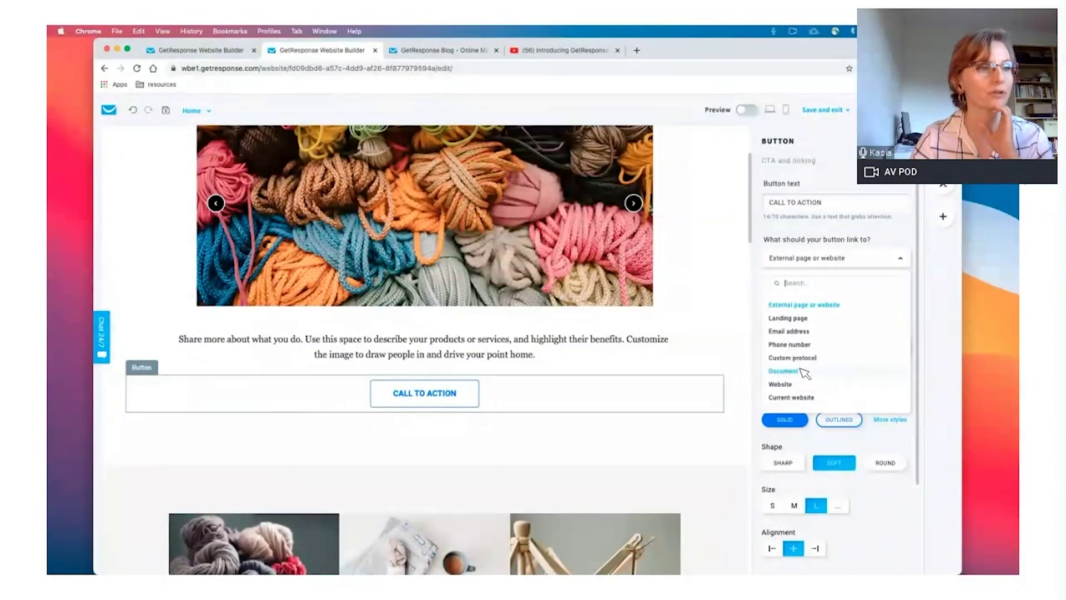
pyautogui.click(803, 371)
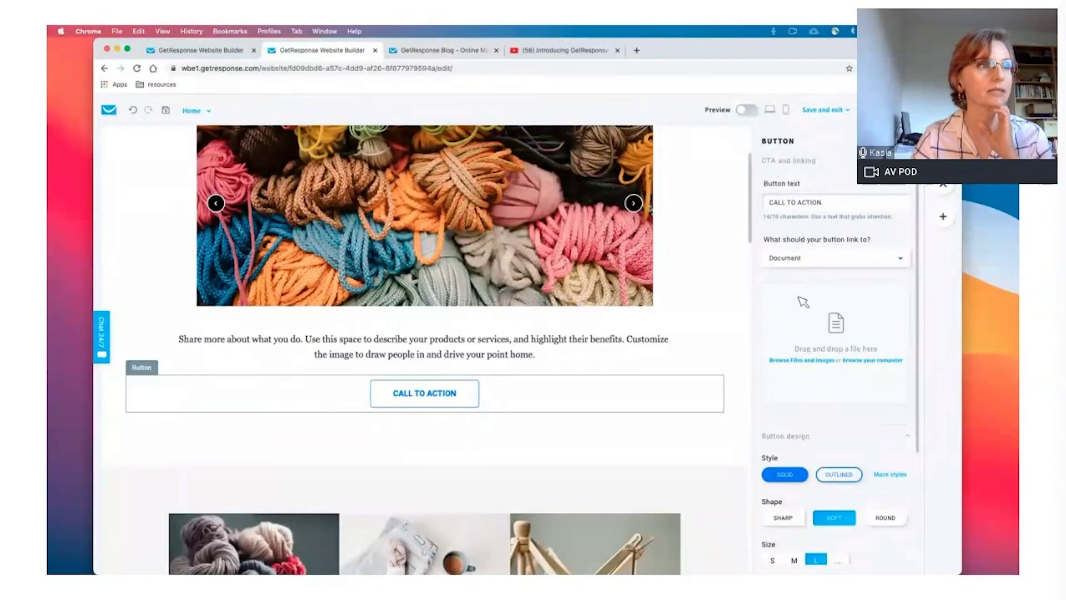
pyautogui.click(798, 362)
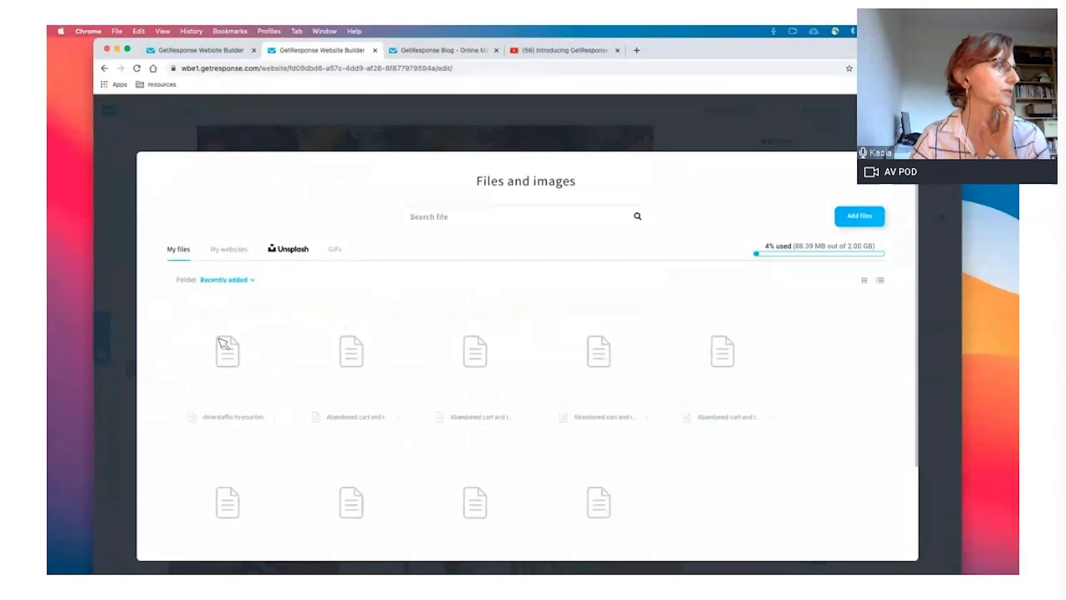
pyautogui.moveTo(234, 352)
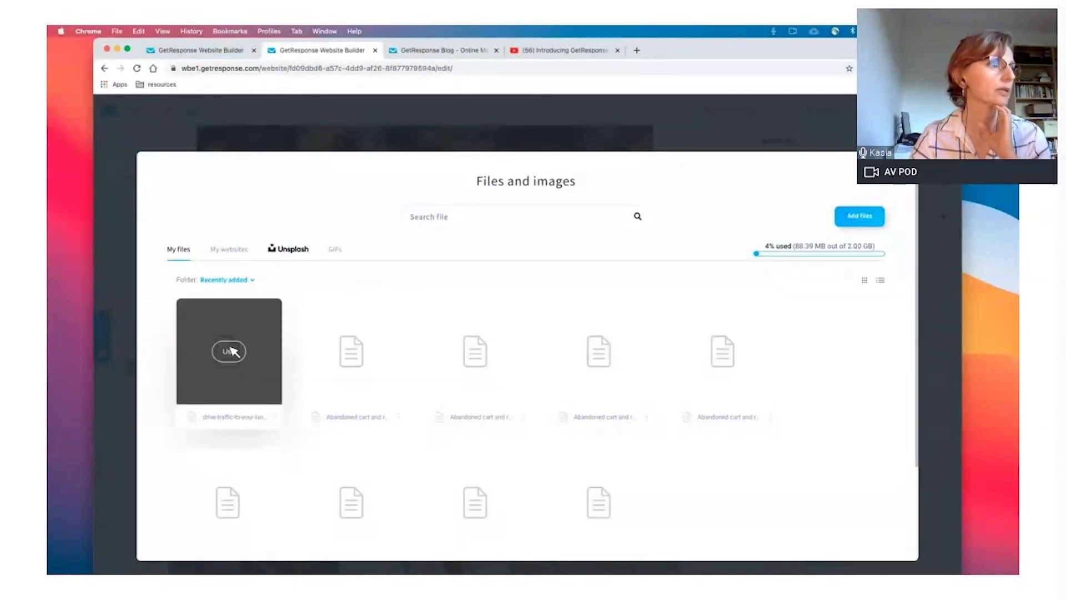
pyautogui.click(231, 351)
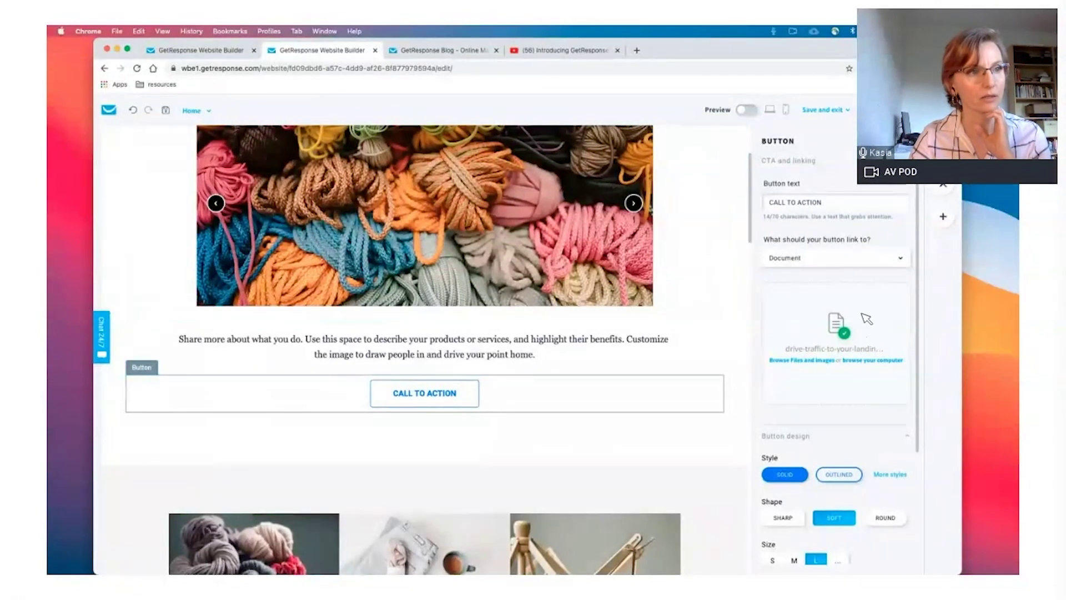
# Step: Examine the CALL TO ACTION button's design options and its block settings, including padding, border, radius and shadow
pyautogui.scroll(-5, 867, 319)
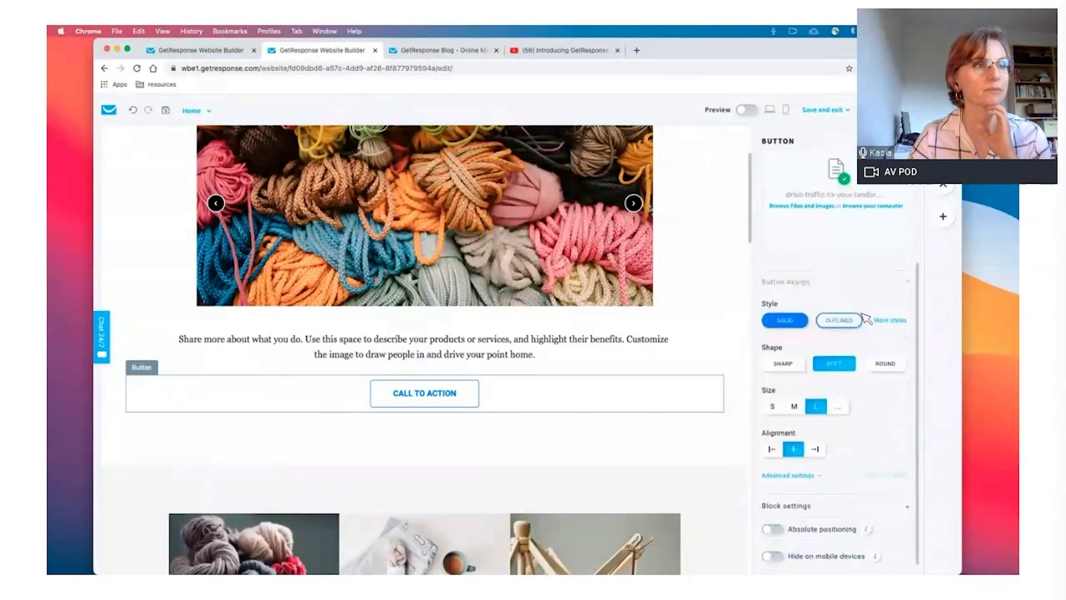
pyautogui.click(885, 505)
pyautogui.scroll(-5, 885, 503)
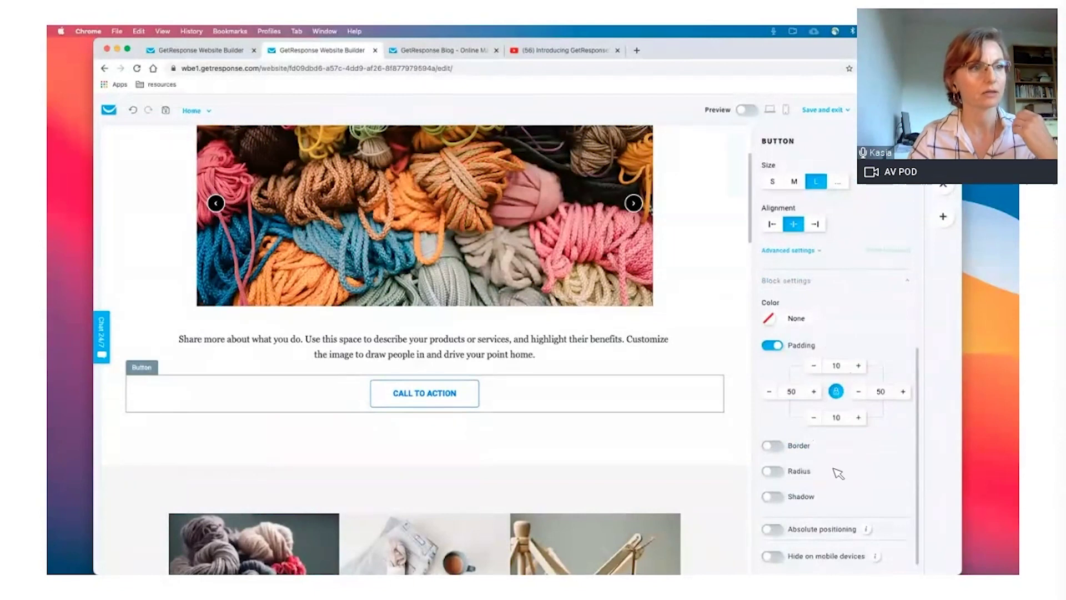
pyautogui.scroll(6, 838, 473)
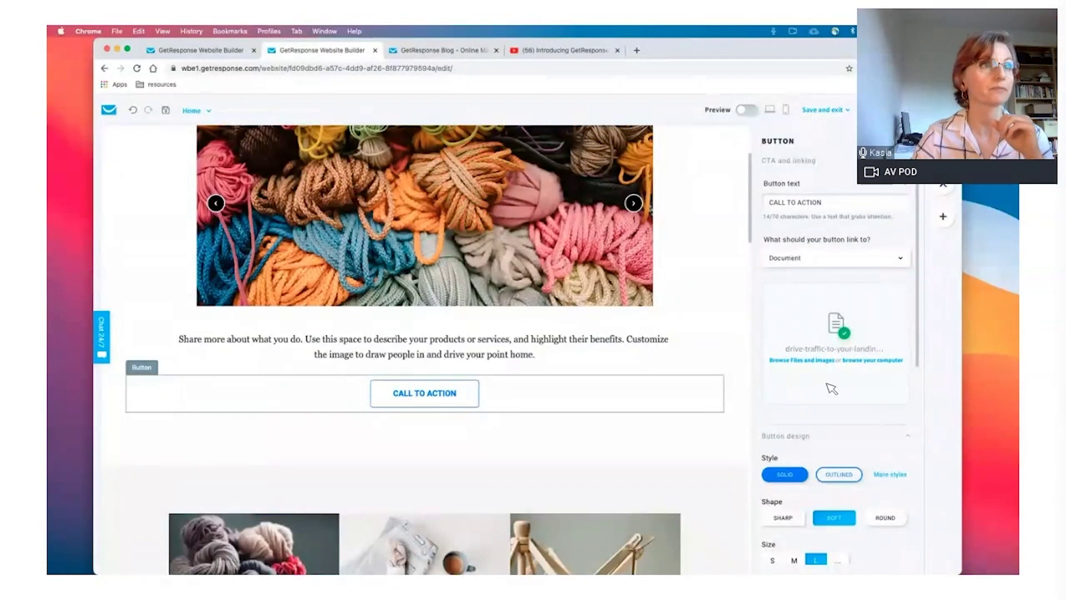
# Step: Switch to the Get started checklist in Notes and tick off all four Connect with people items
pyautogui.hotkey('ctrl', 'Up')
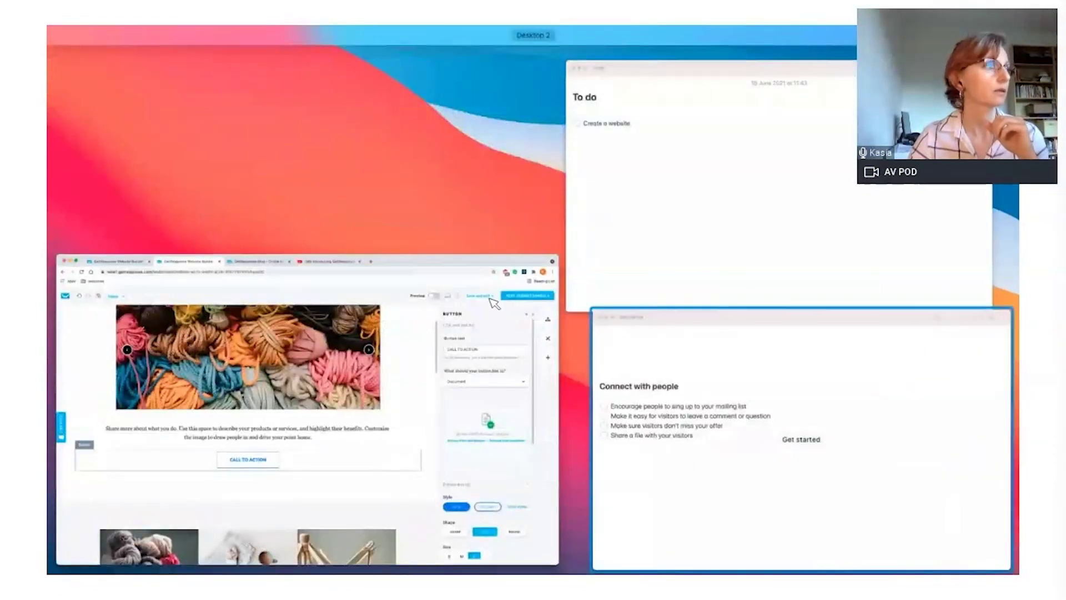
pyautogui.click(369, 262)
pyautogui.click(233, 244)
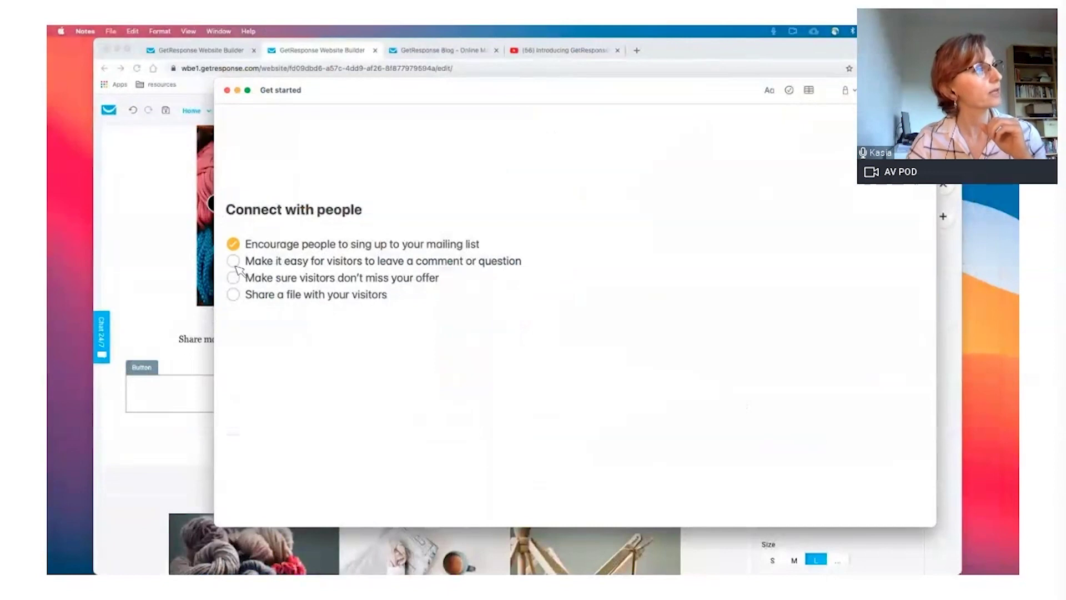
pyautogui.click(233, 261)
pyautogui.click(234, 278)
pyautogui.click(233, 295)
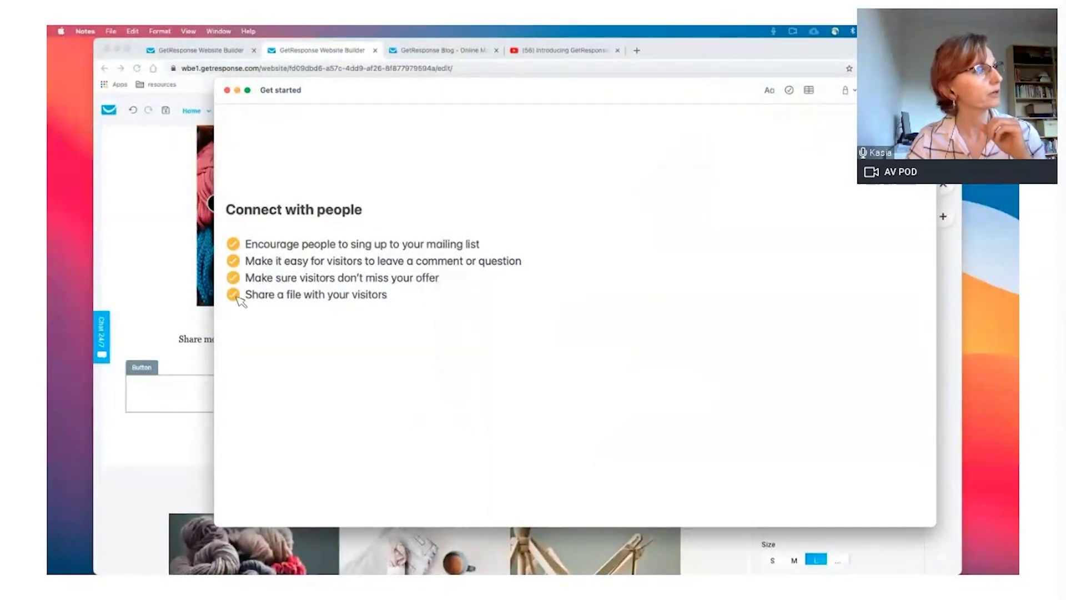
# Step: Examine the checklist's Manage access to your site section and return to the website editor in Chrome
pyautogui.scroll(-10, 276, 368)
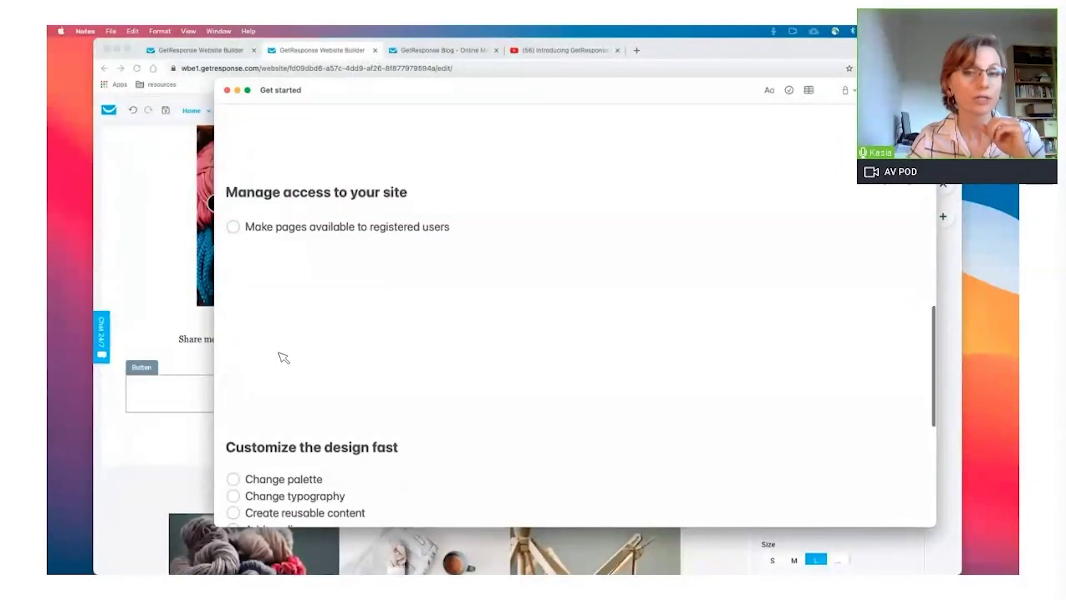
pyautogui.scroll(2, 281, 357)
pyautogui.scroll(1, 284, 357)
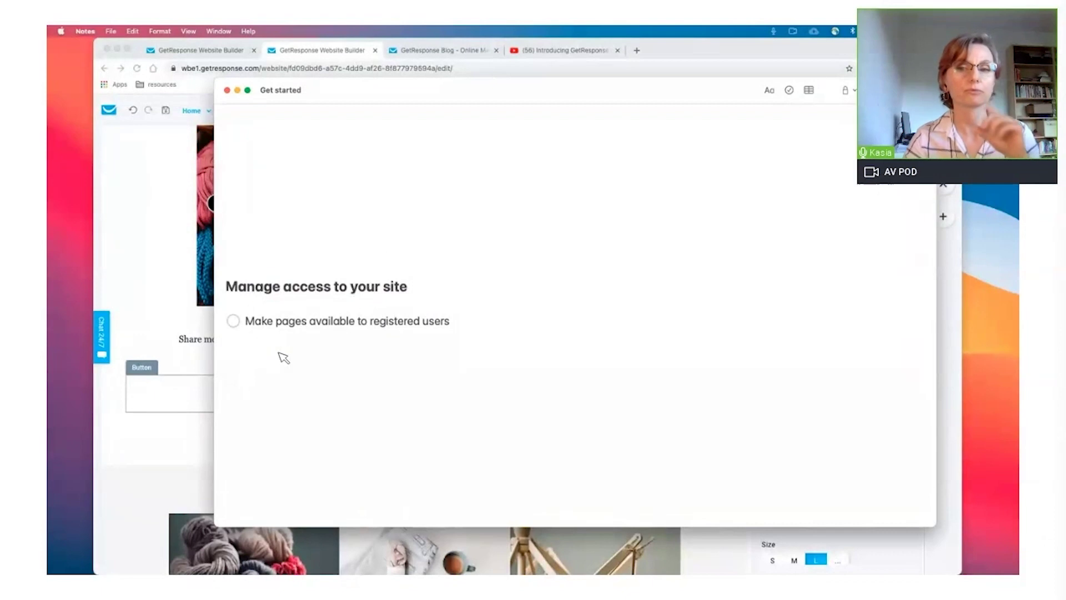
pyautogui.click(192, 438)
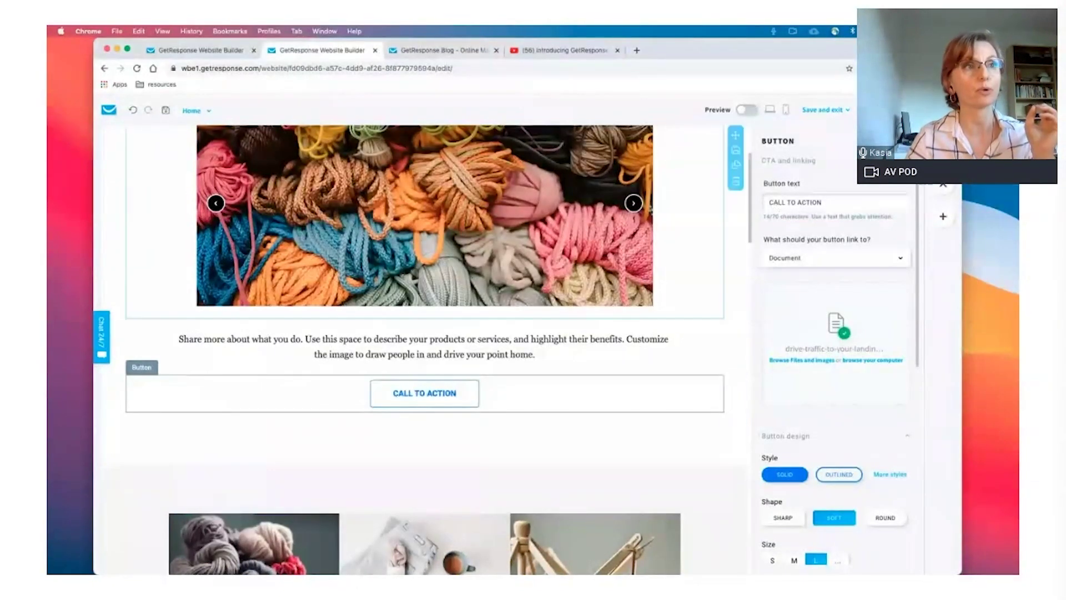
# Step: Restrict access to the Community page to Members in its page settings and close them
pyautogui.click(943, 156)
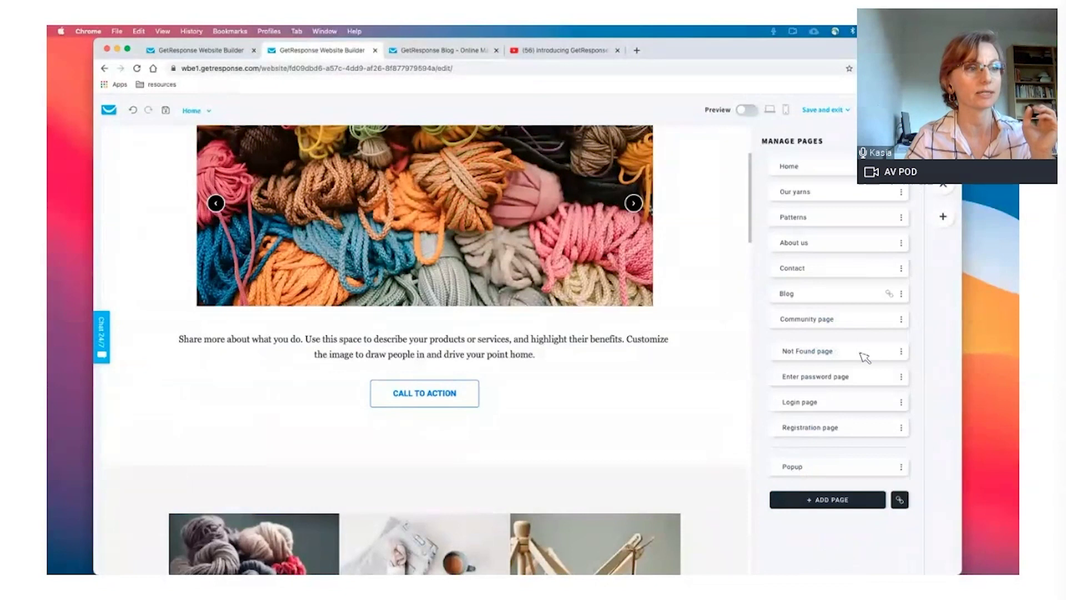
pyautogui.click(862, 355)
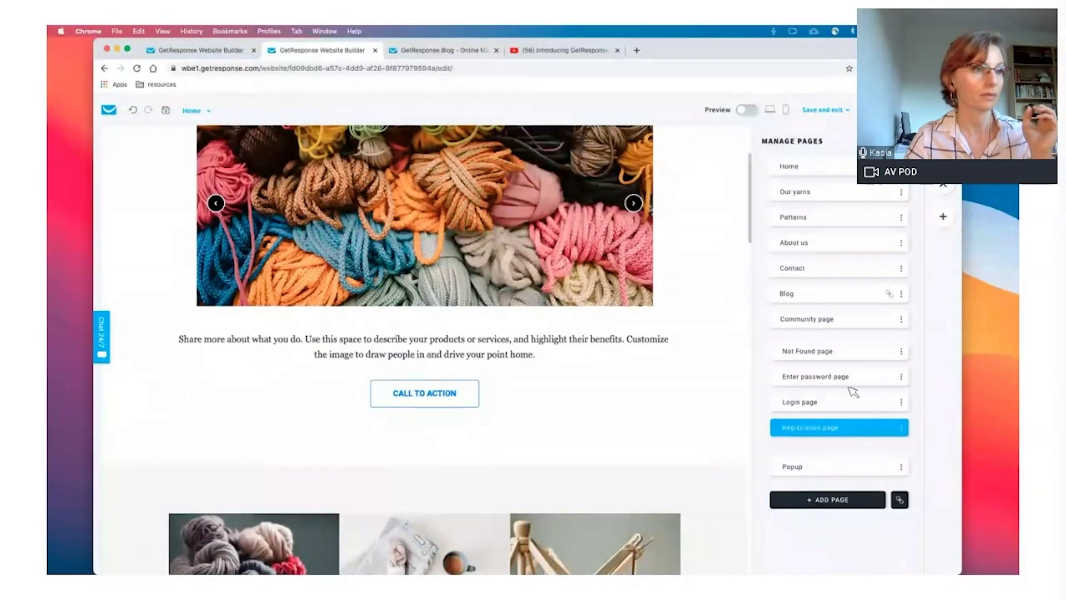
pyautogui.click(847, 323)
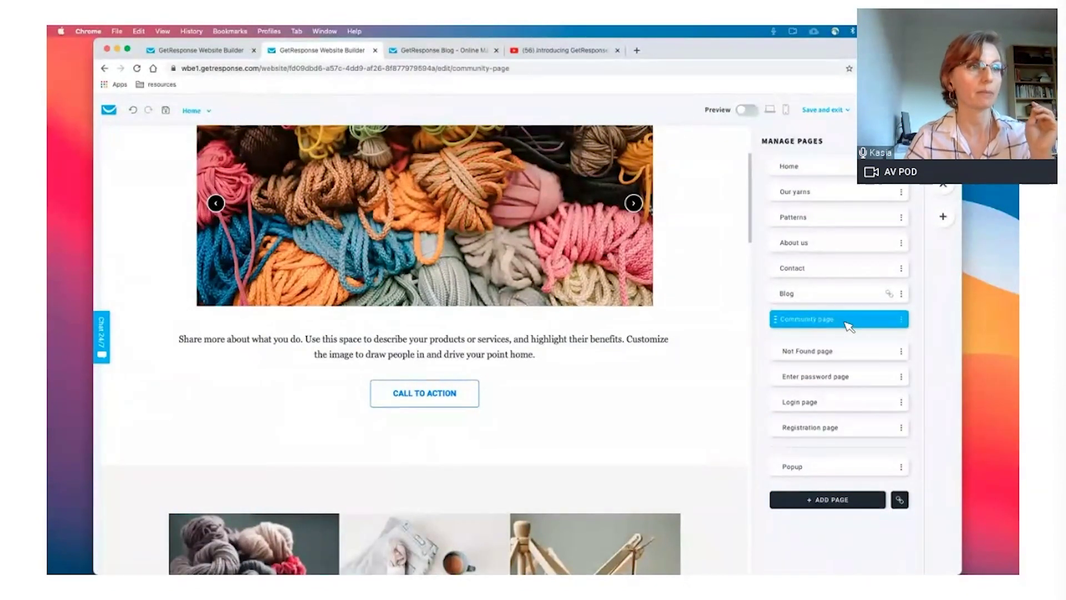
pyautogui.click(902, 319)
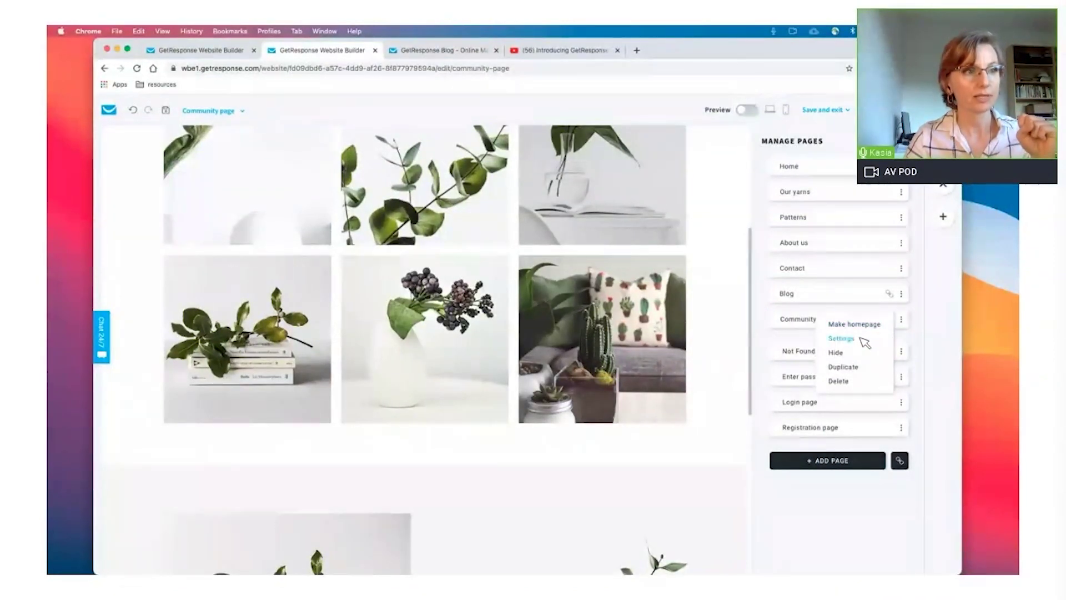
pyautogui.click(864, 341)
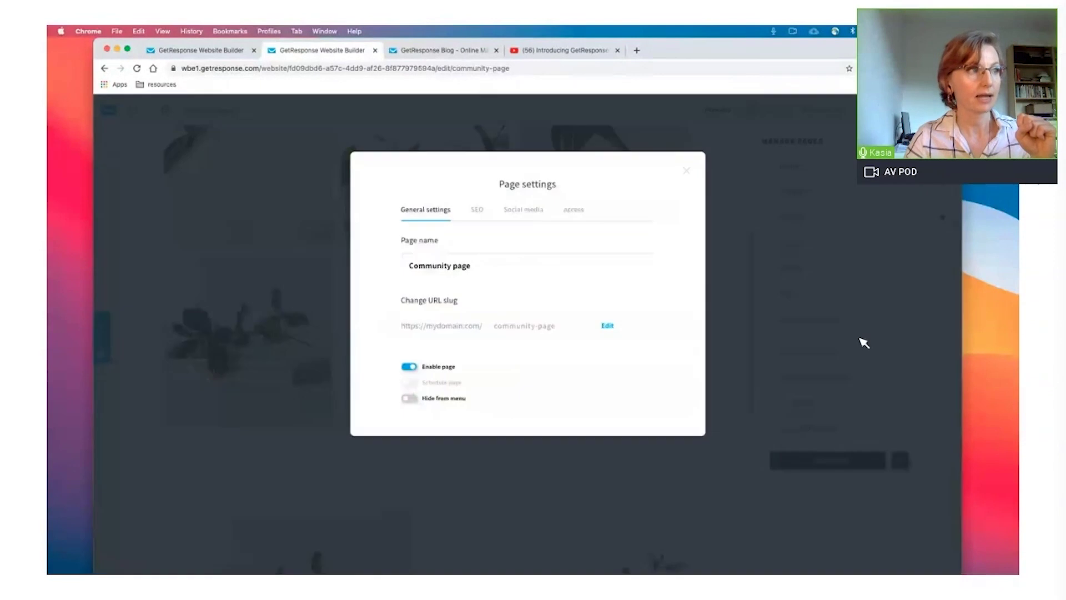
pyautogui.click(576, 216)
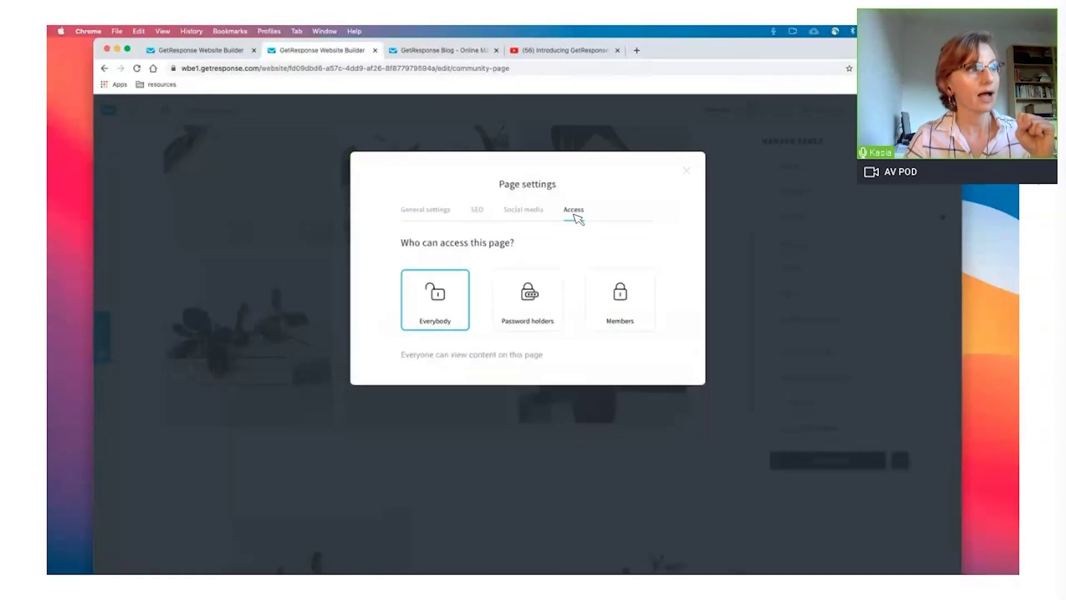
pyautogui.click(632, 309)
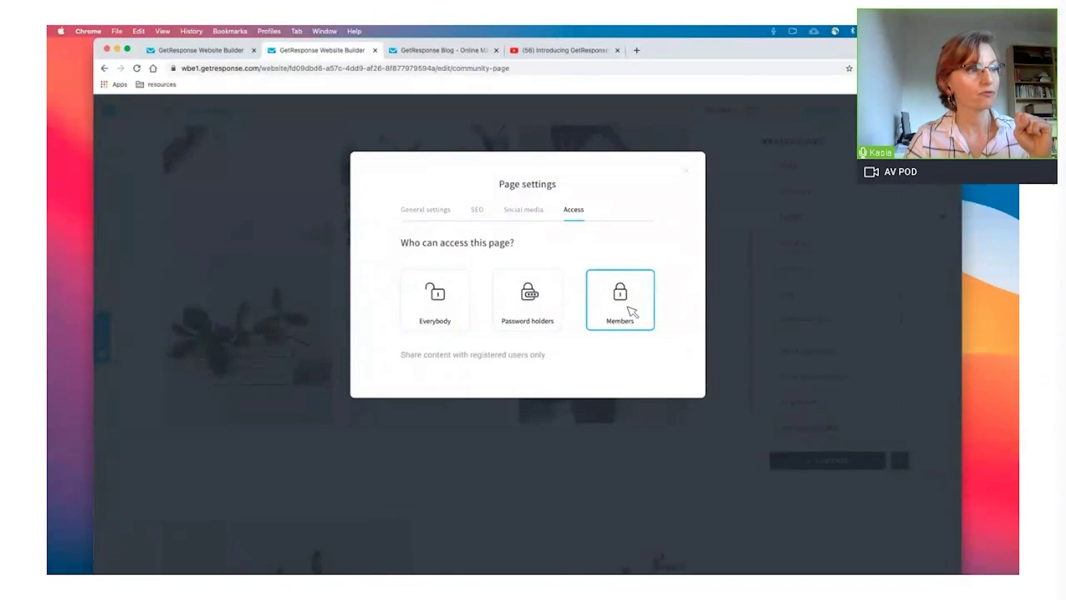
pyautogui.click(687, 170)
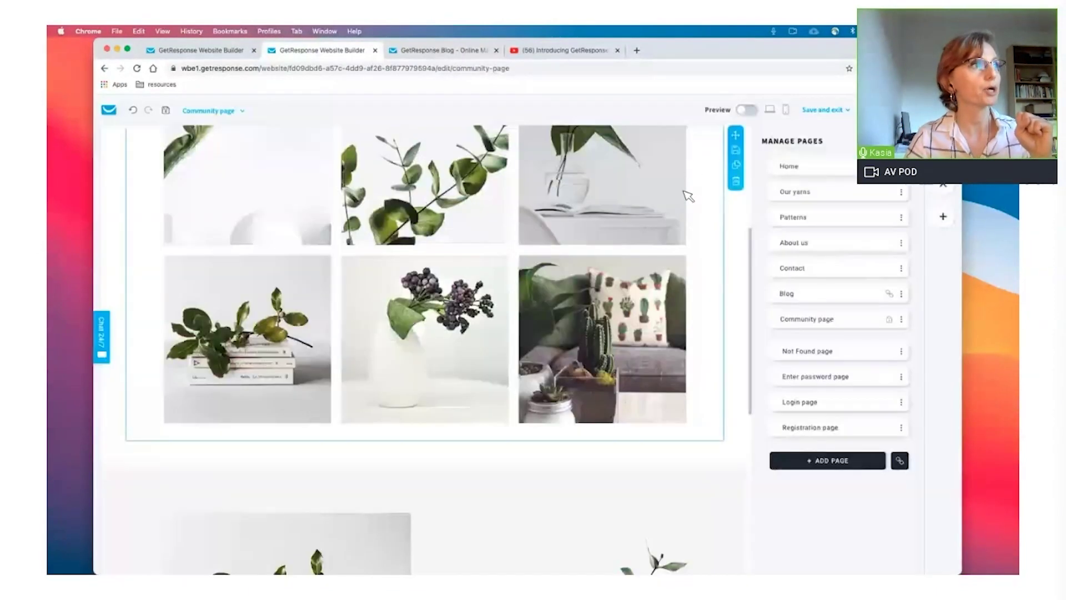
pyautogui.click(541, 158)
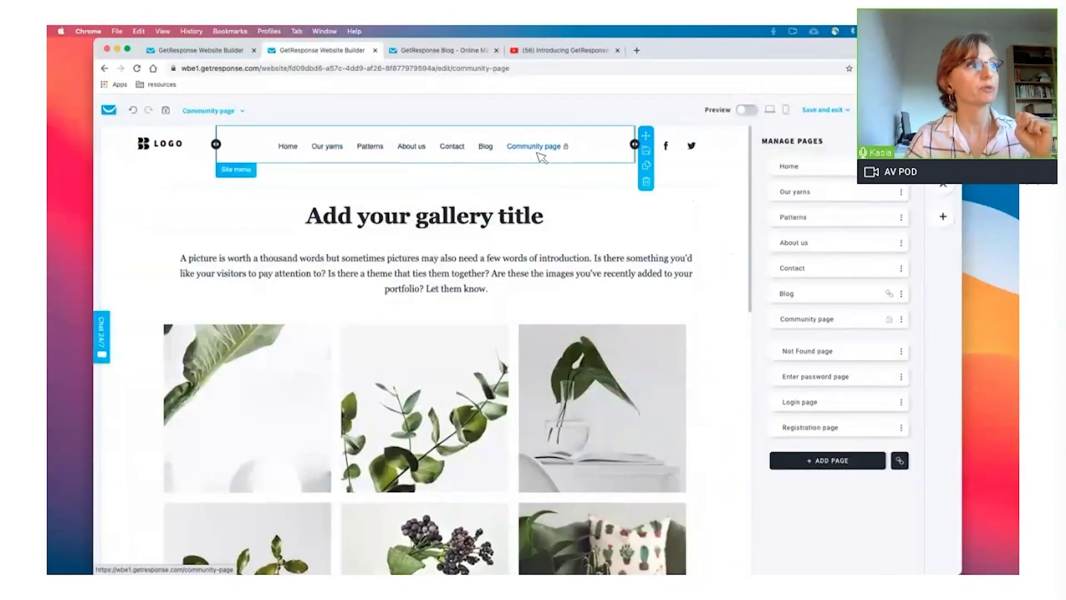
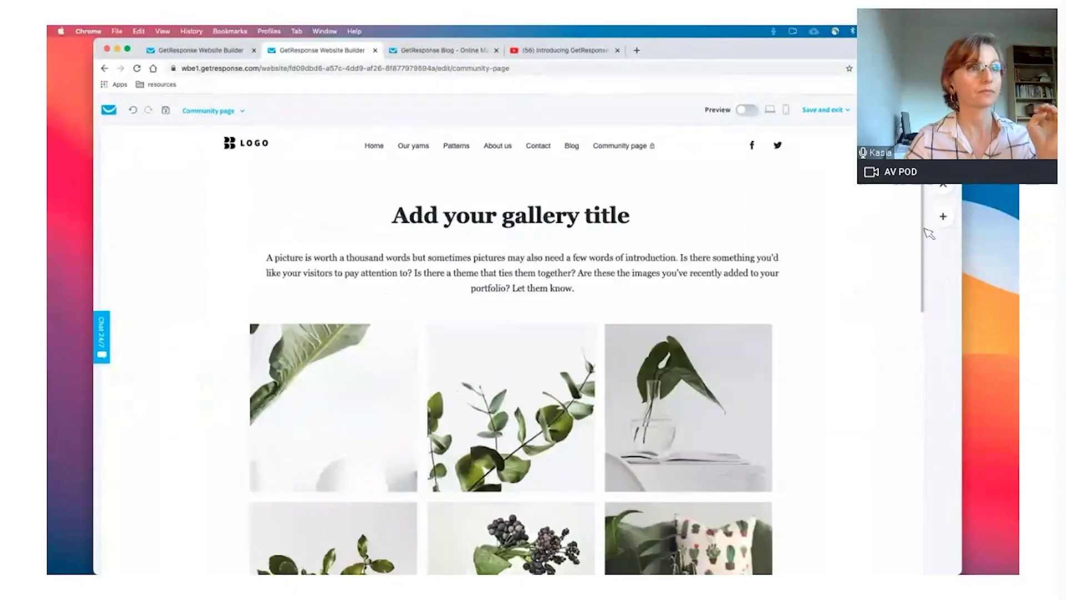
# Step: Add a Login/Registration element between the site menu and the gallery title on the Community page and open its settings
pyautogui.click(943, 216)
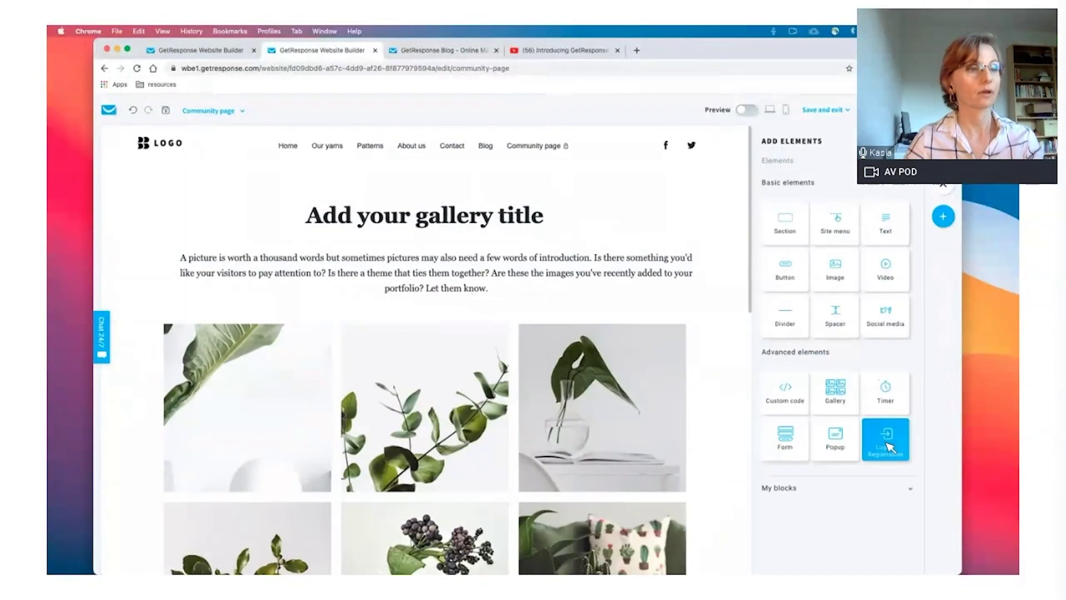
pyautogui.moveTo(585, 186); pyautogui.dragTo(523, 167)
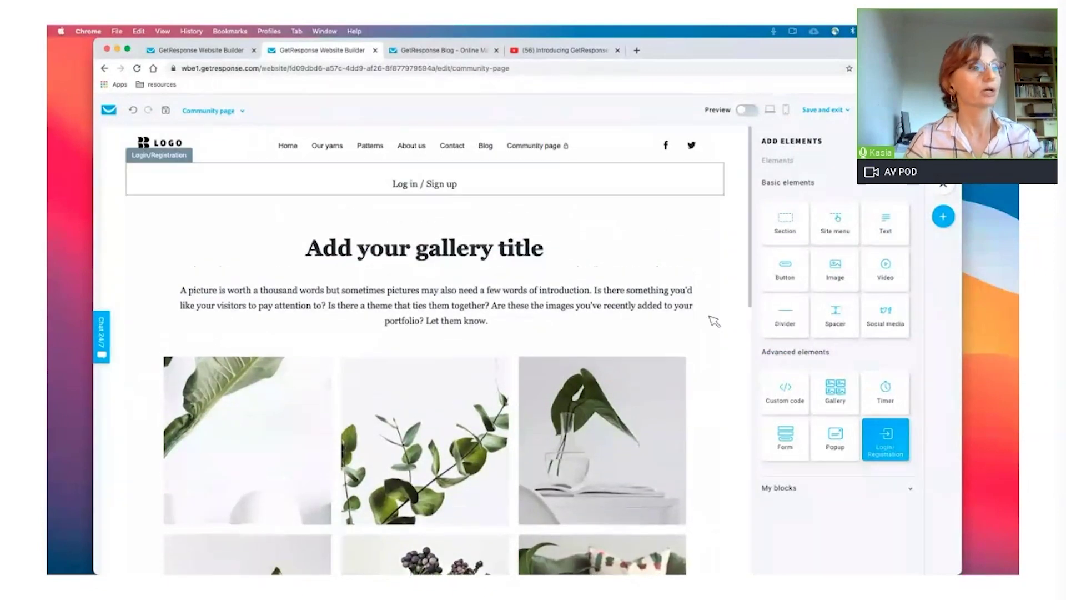
pyautogui.click(464, 186)
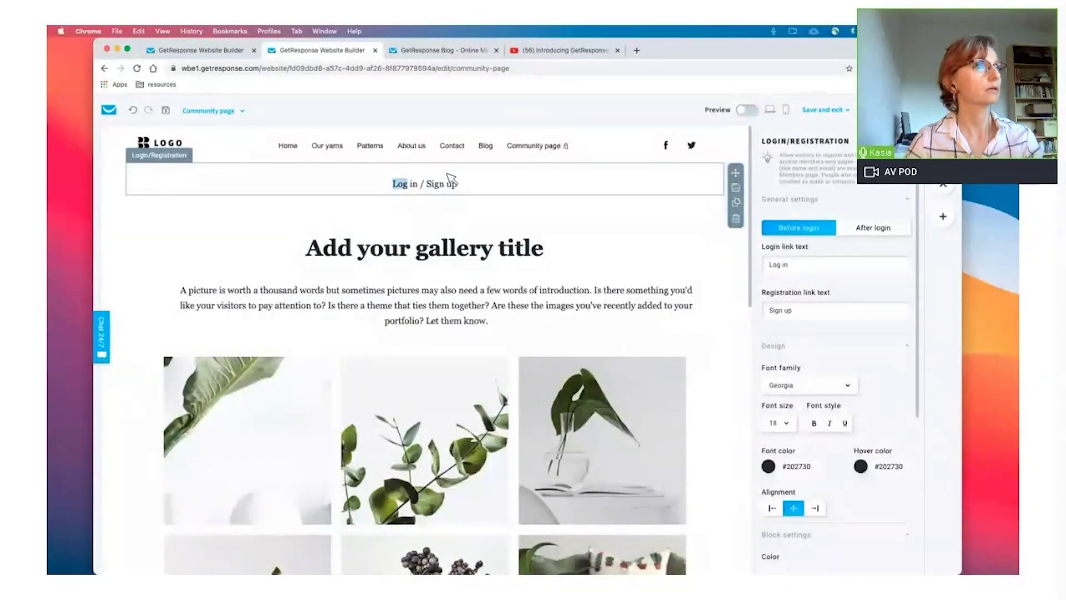
# Step: Review the Login/Registration element's before-login settings and set its after-login user menu to display Avatar and name
pyautogui.scroll(-1, 814, 262)
pyautogui.scroll(-5, 814, 262)
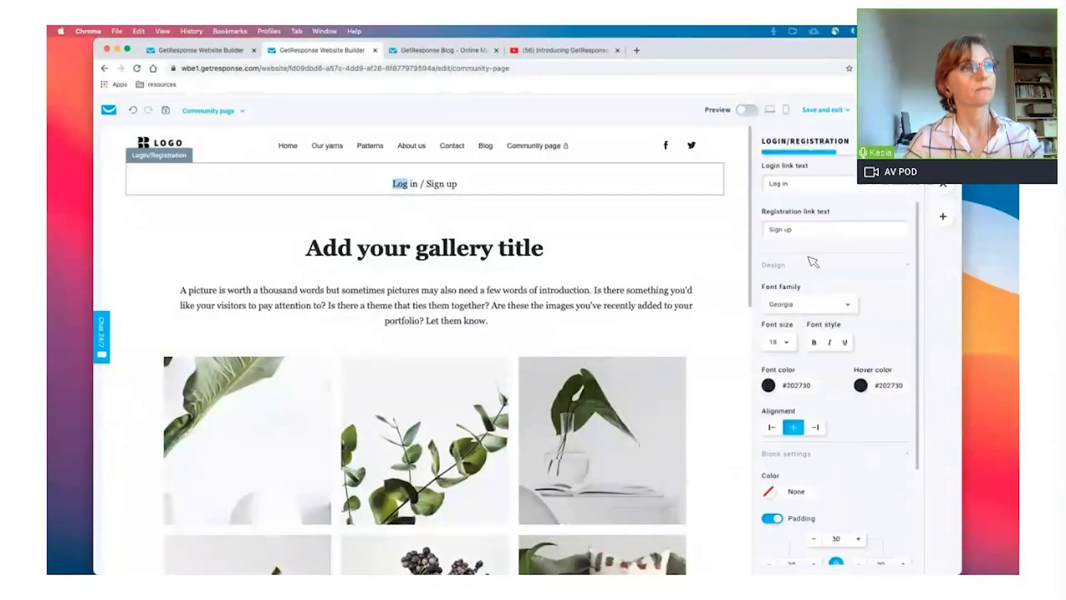
pyautogui.scroll(6, 793, 268)
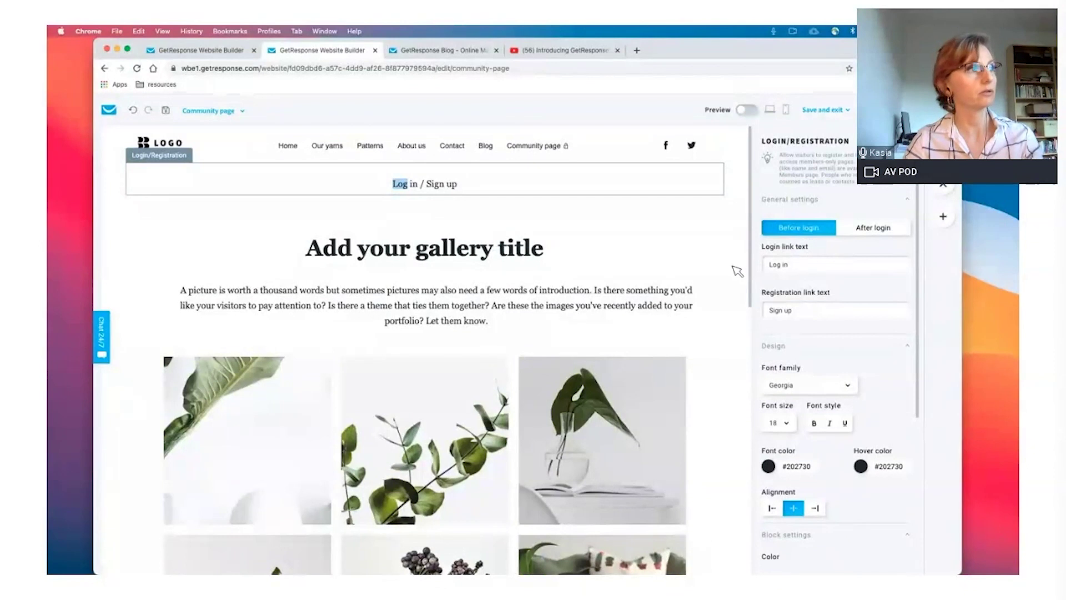
pyautogui.moveTo(395, 191)
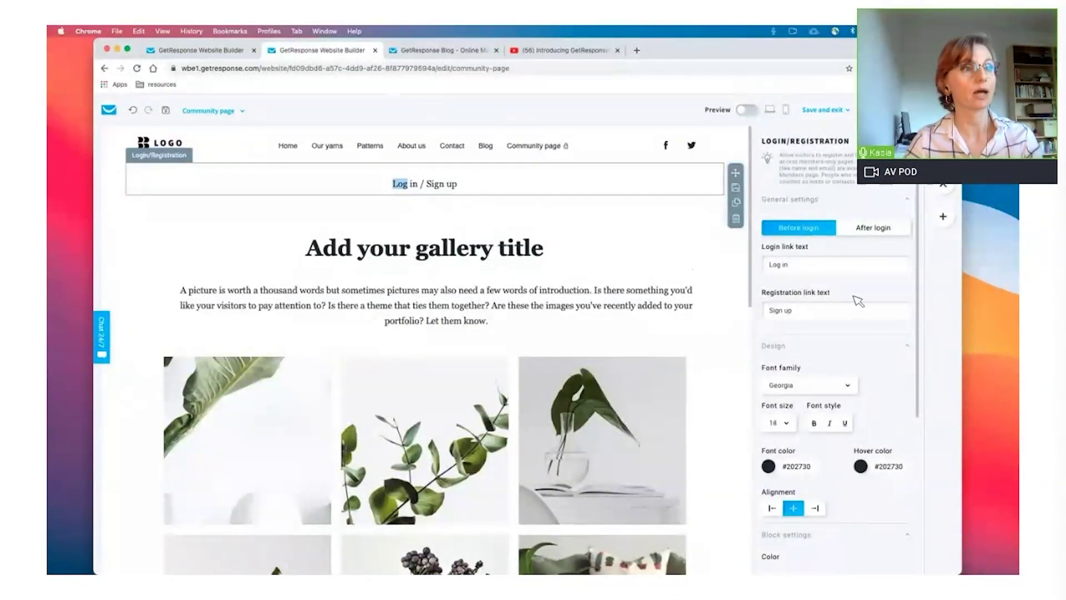
pyautogui.scroll(-1, 882, 227)
pyautogui.click(881, 225)
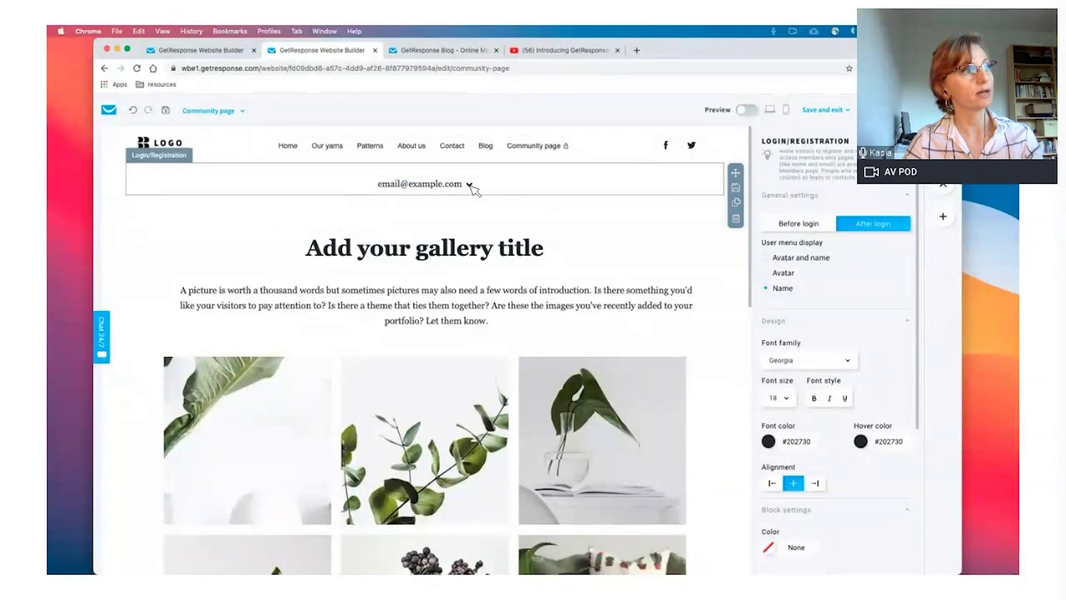
pyautogui.scroll(-1, 483, 197)
pyautogui.scroll(1, 482, 197)
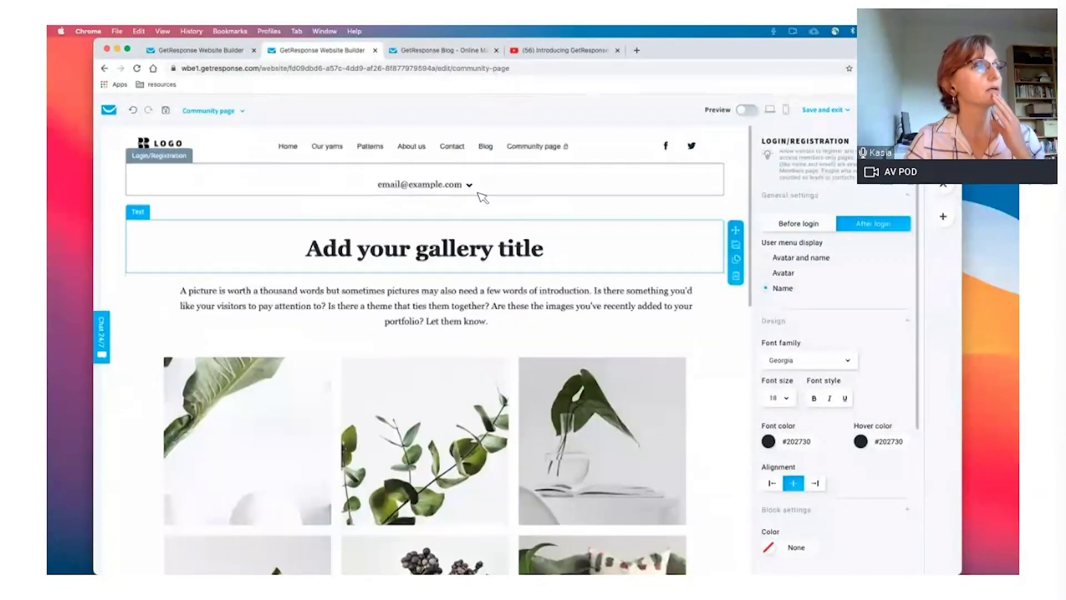
pyautogui.click(772, 273)
pyautogui.click(783, 262)
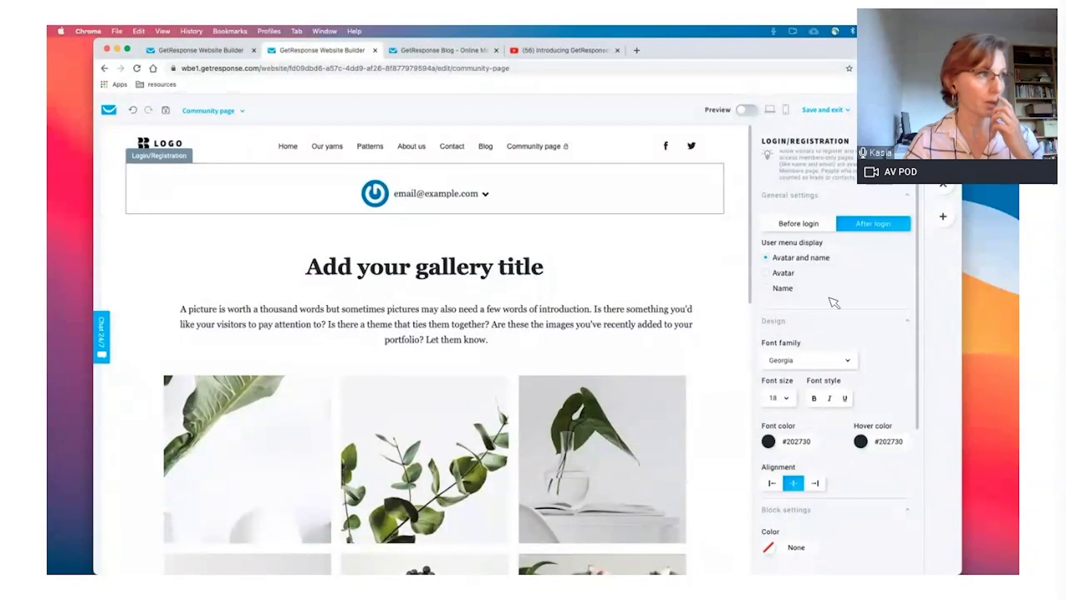
pyautogui.scroll(-1, 834, 302)
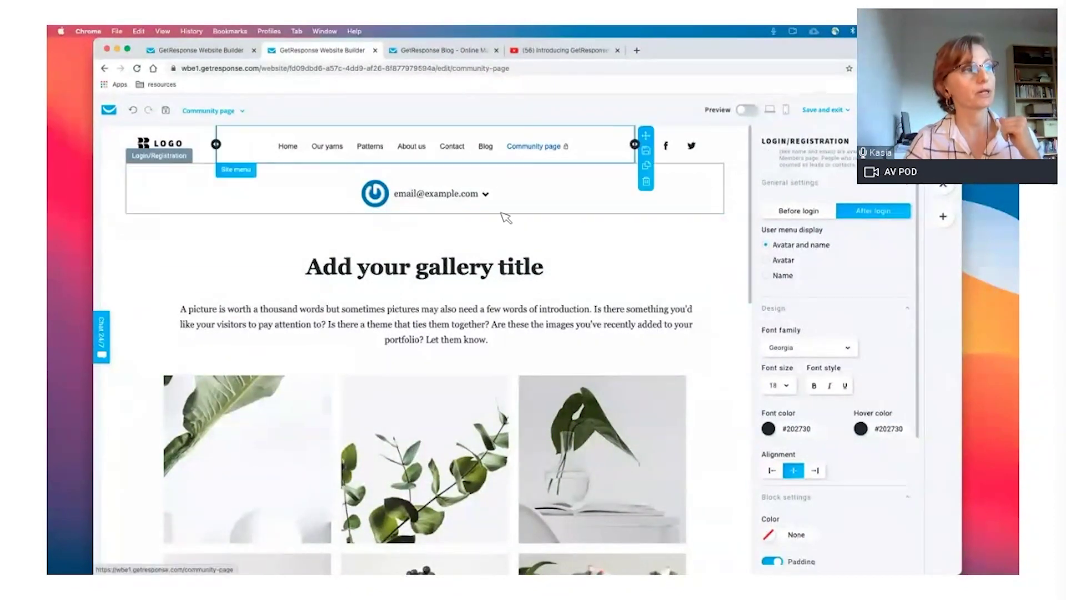
# Step: Tick off "Make pages available to registered users" in the Get started checklist in Notes and return to the website editor in Chrome
pyautogui.hotkey('ctrl', 'Up')
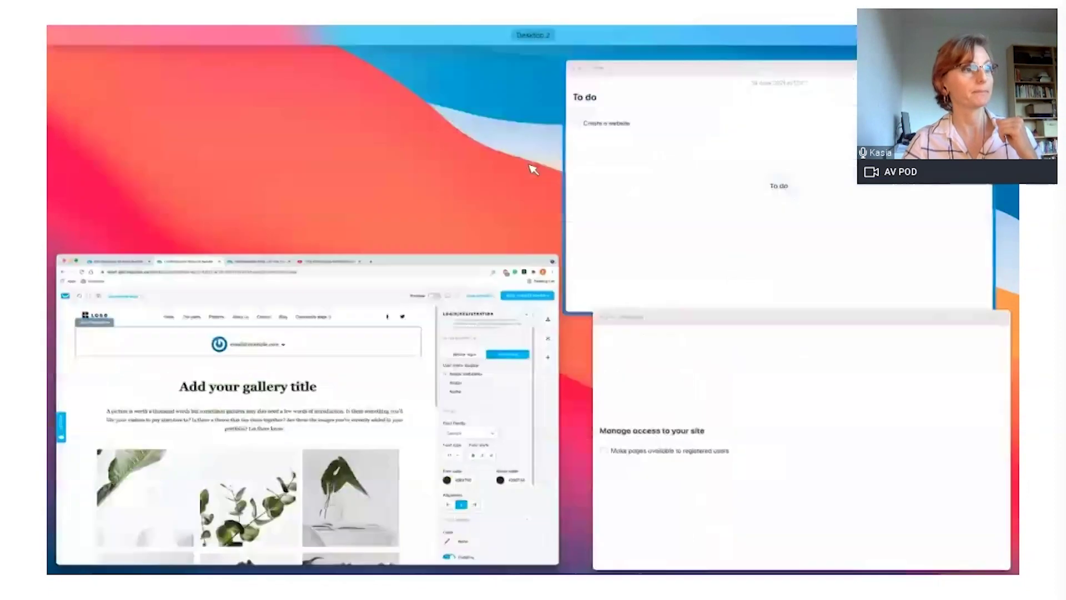
pyautogui.click(375, 328)
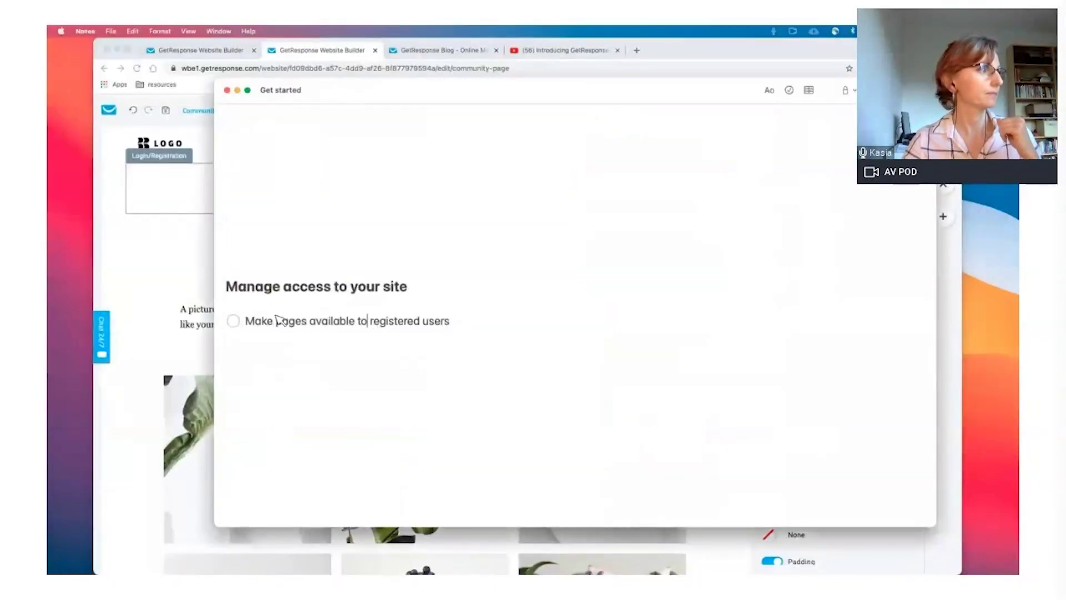
pyautogui.click(234, 323)
pyautogui.scroll(-8, 239, 332)
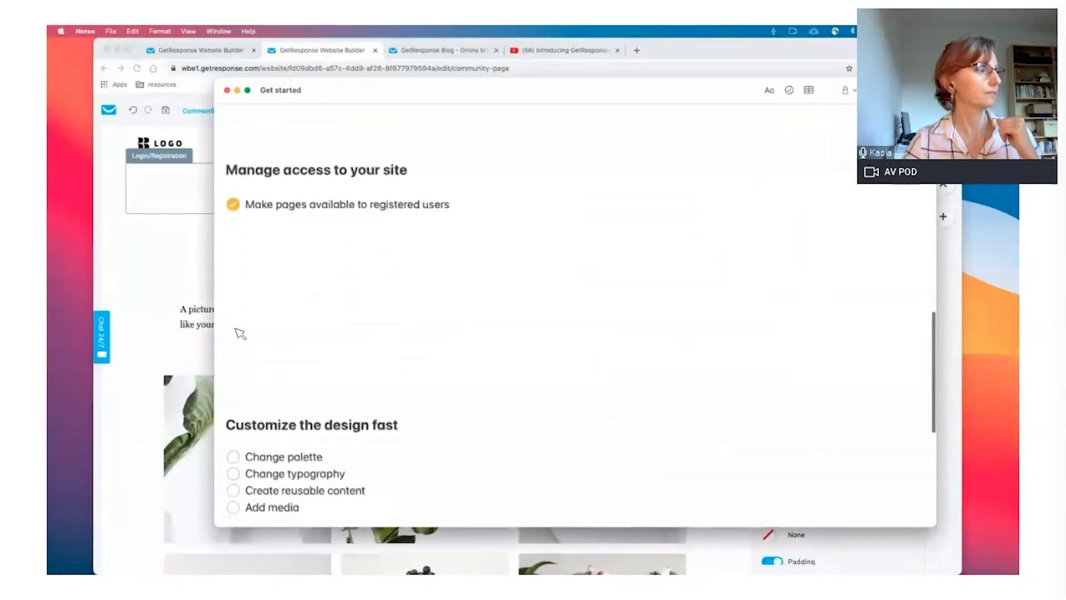
pyautogui.scroll(-4, 238, 333)
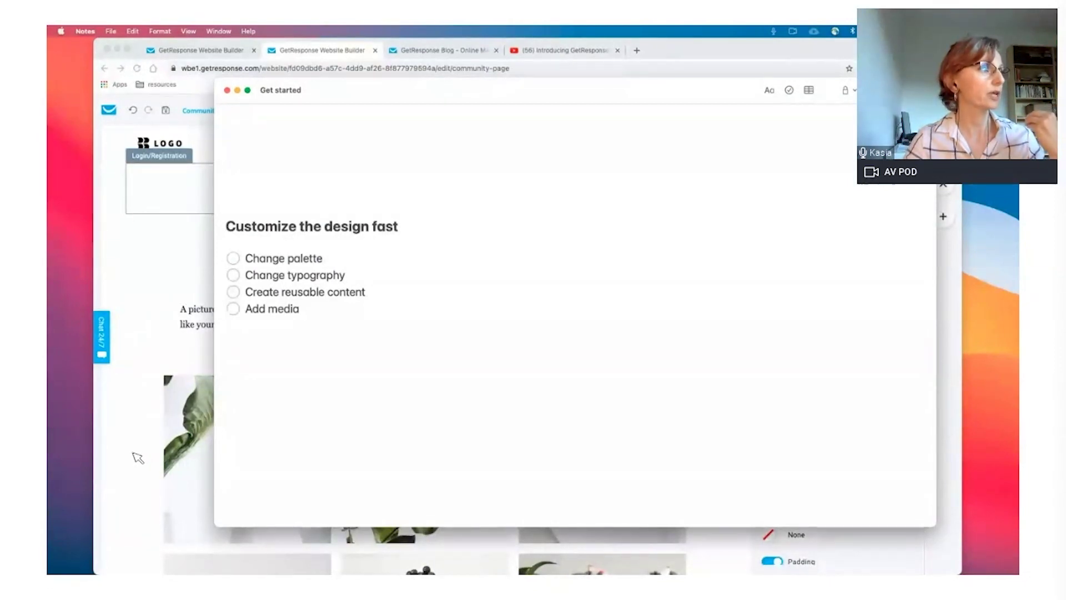
pyautogui.click(137, 459)
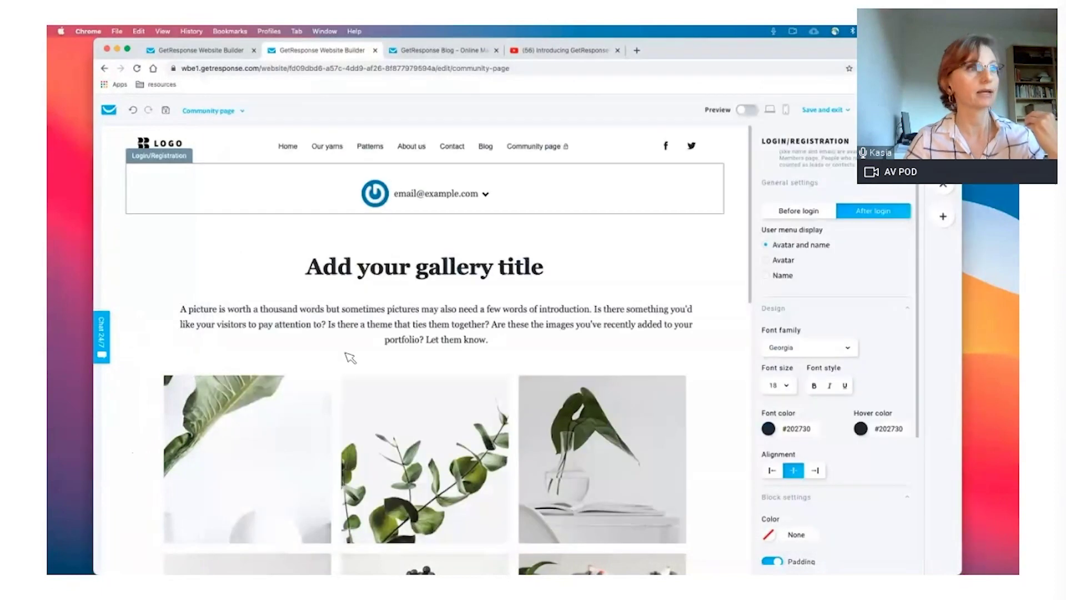
pyautogui.scroll(-1, 559, 248)
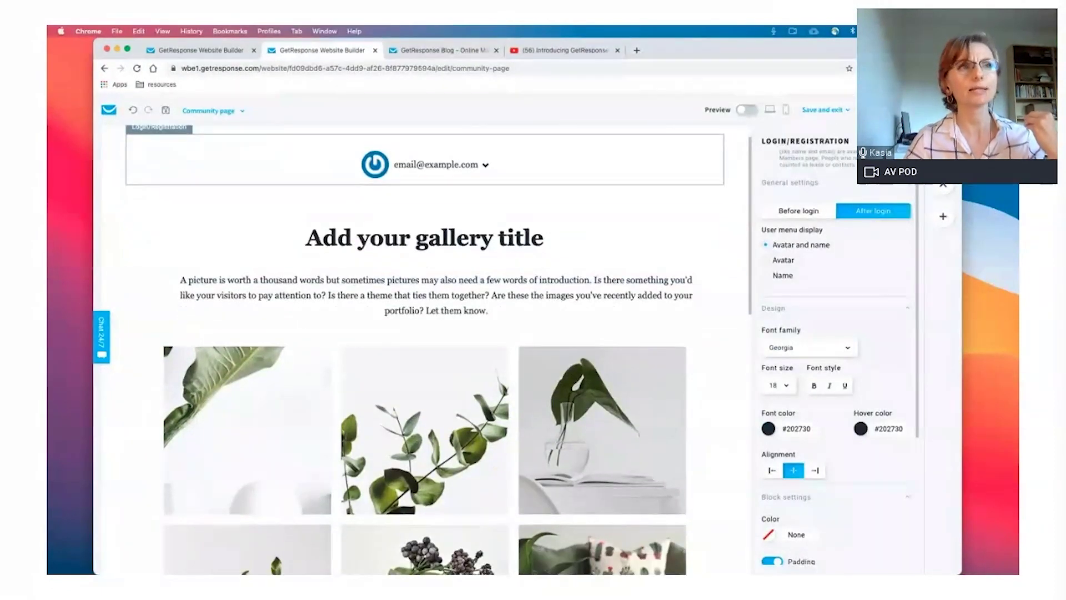
pyautogui.press('Escape')
pyautogui.click(900, 319)
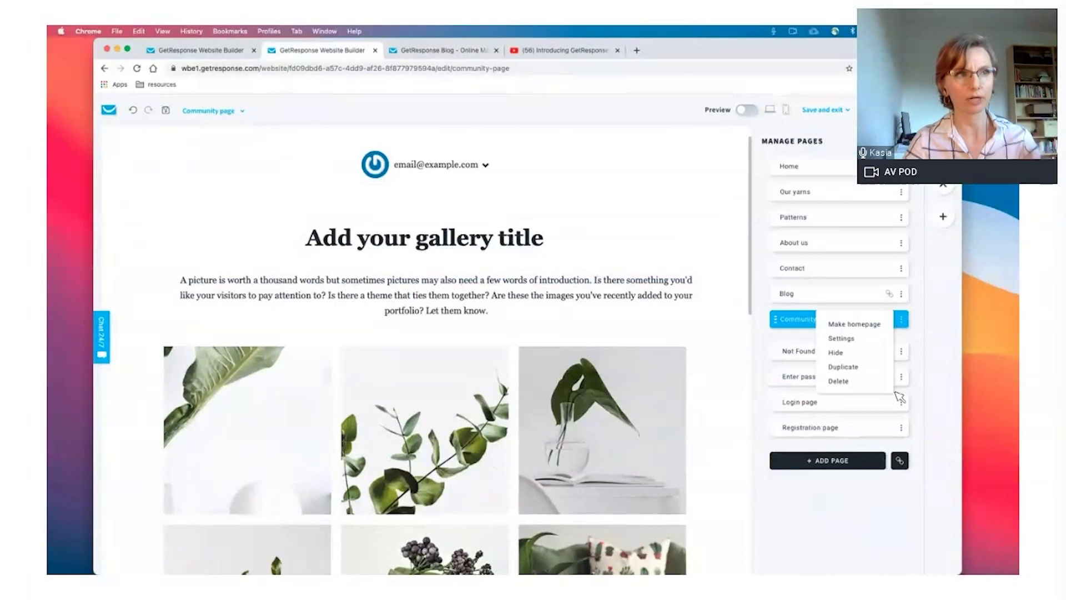
pyautogui.click(943, 216)
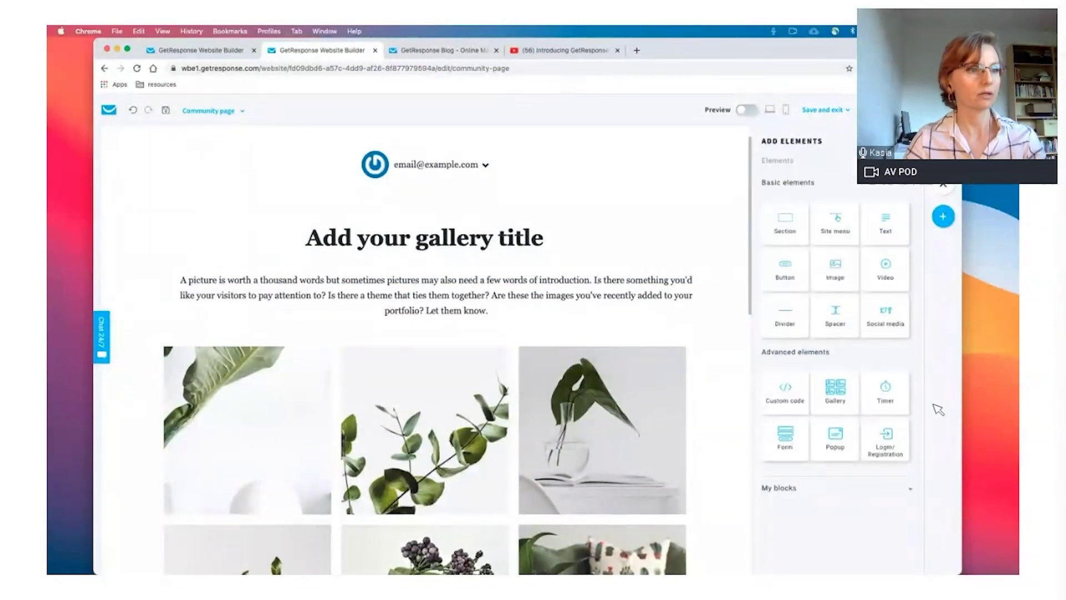
pyautogui.click(882, 490)
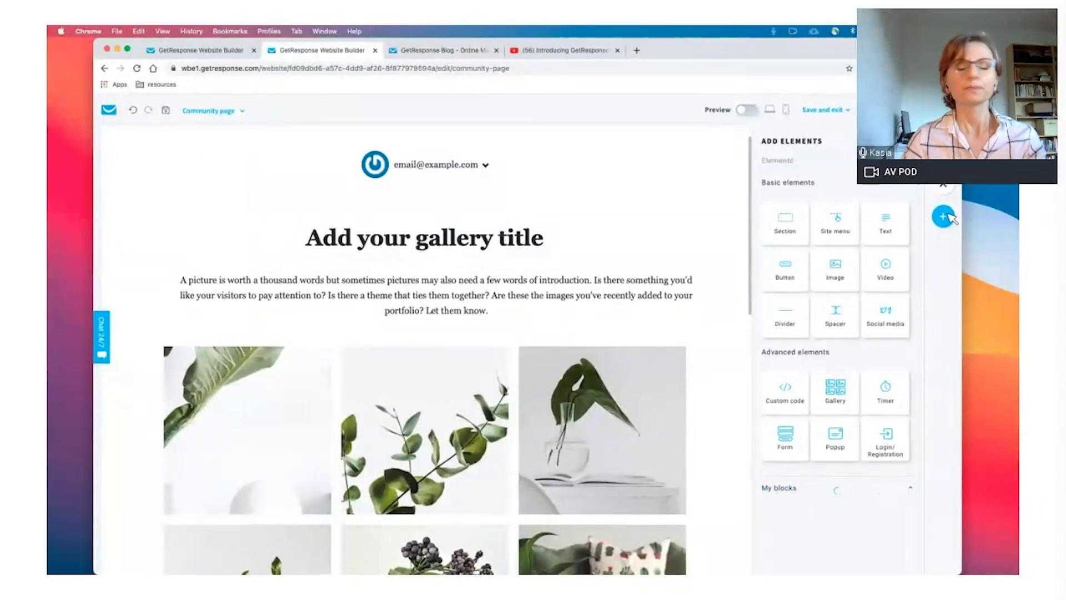
pyautogui.click(827, 388)
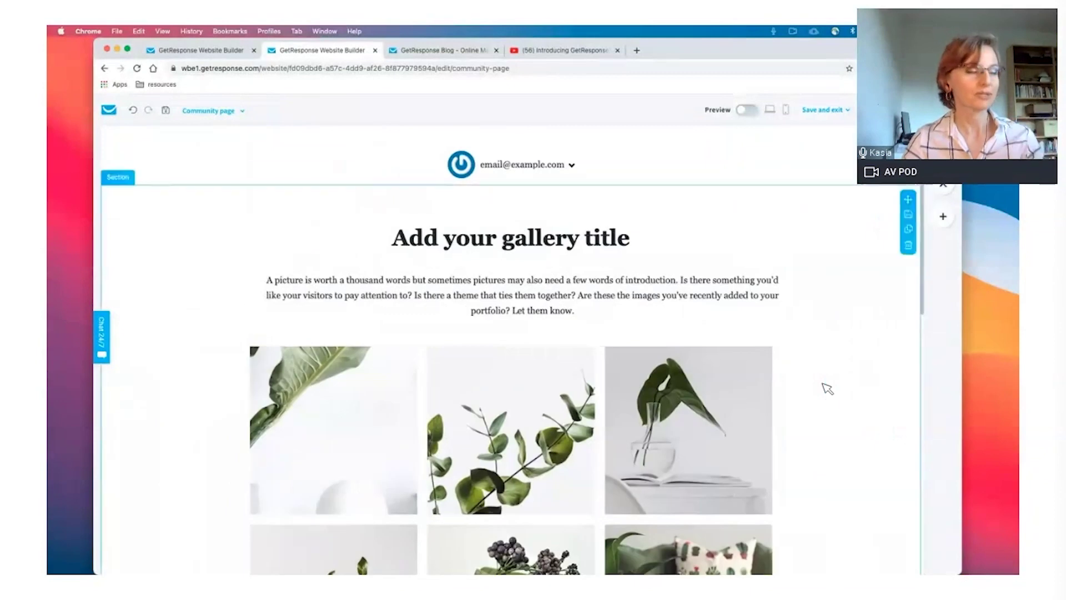
# Step: Add a Video element between the gallery introduction text and the images on the Community page and open its settings
pyautogui.click(943, 217)
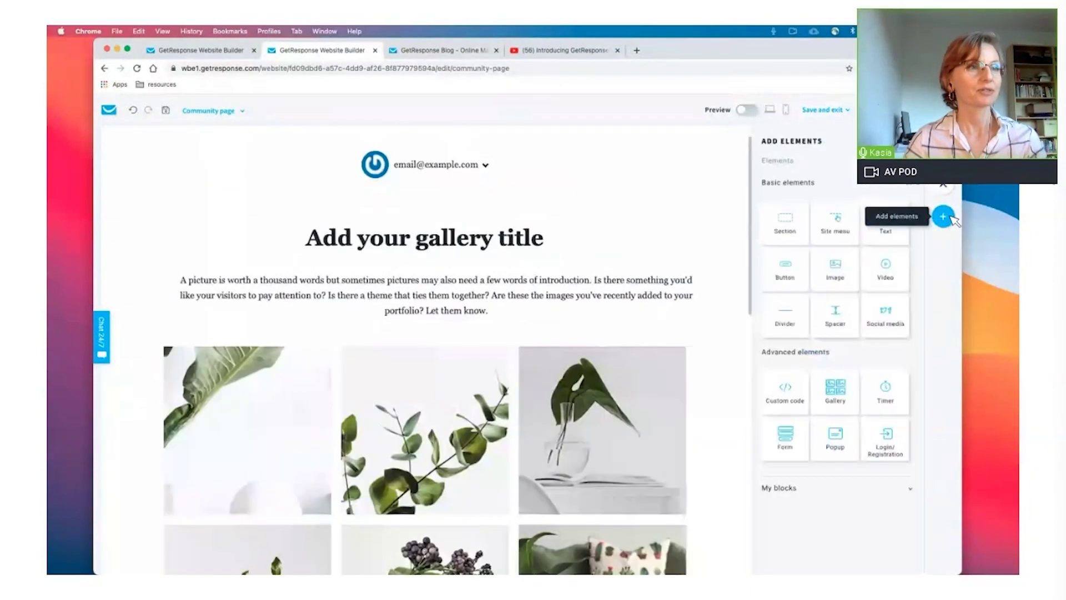
pyautogui.click(886, 269)
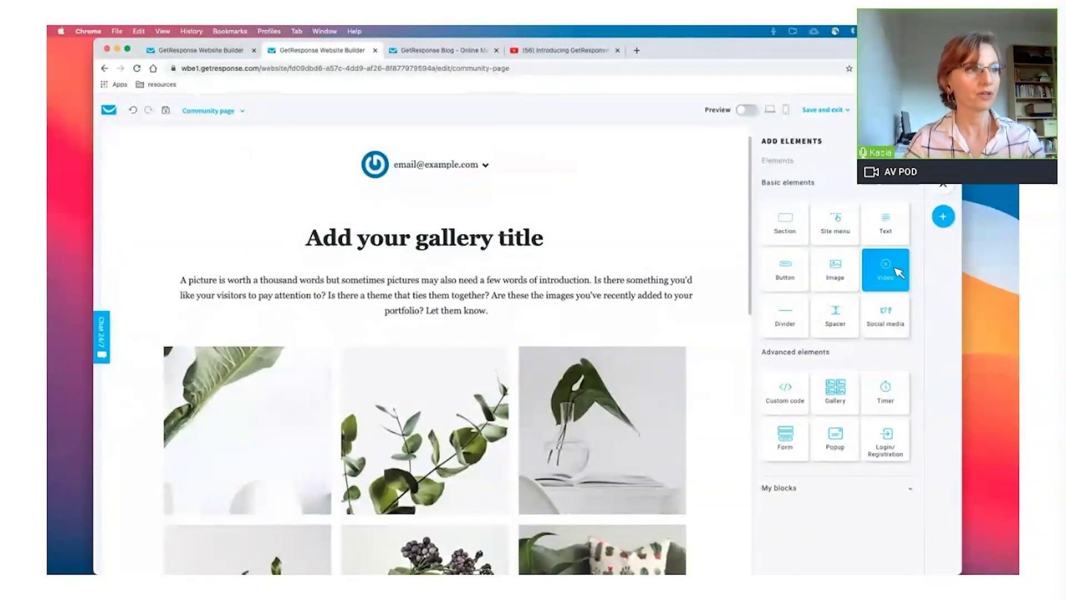
pyautogui.click(505, 330)
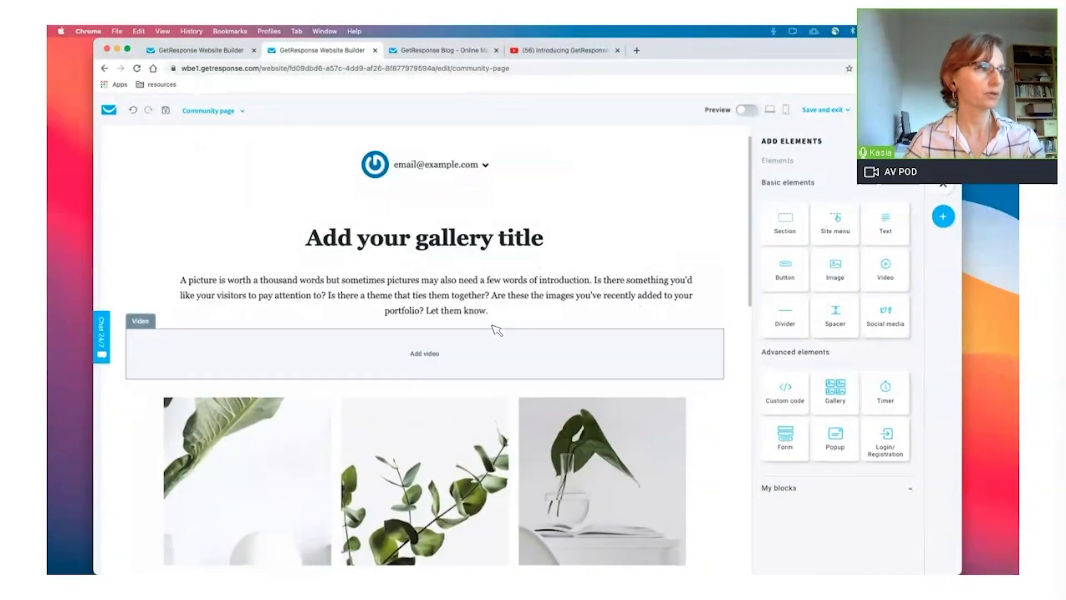
pyautogui.doubleClick(423, 353)
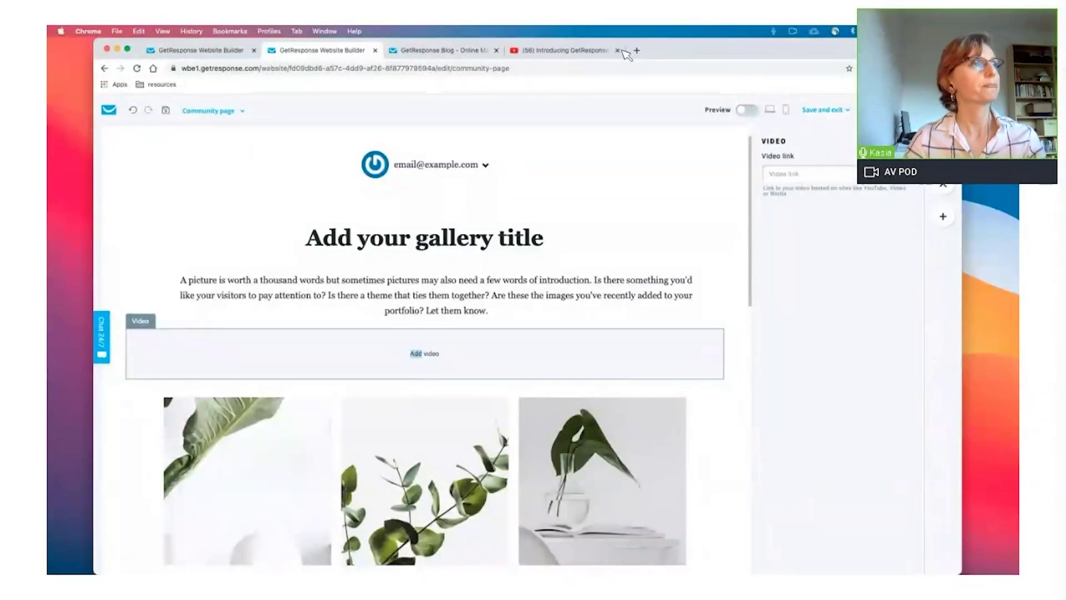
# Step: Copy the link of the YouTube video "Introducing GetResponse's AI-Driven Website Builder" and paste it as the Video element's link
pyautogui.press('super+4')
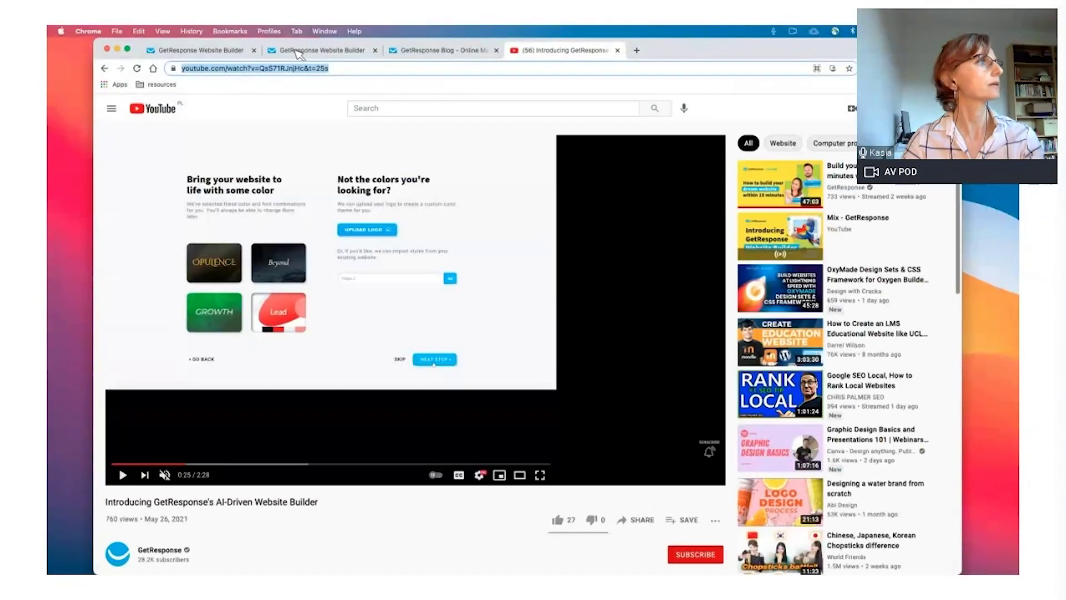
pyautogui.press('super+2')
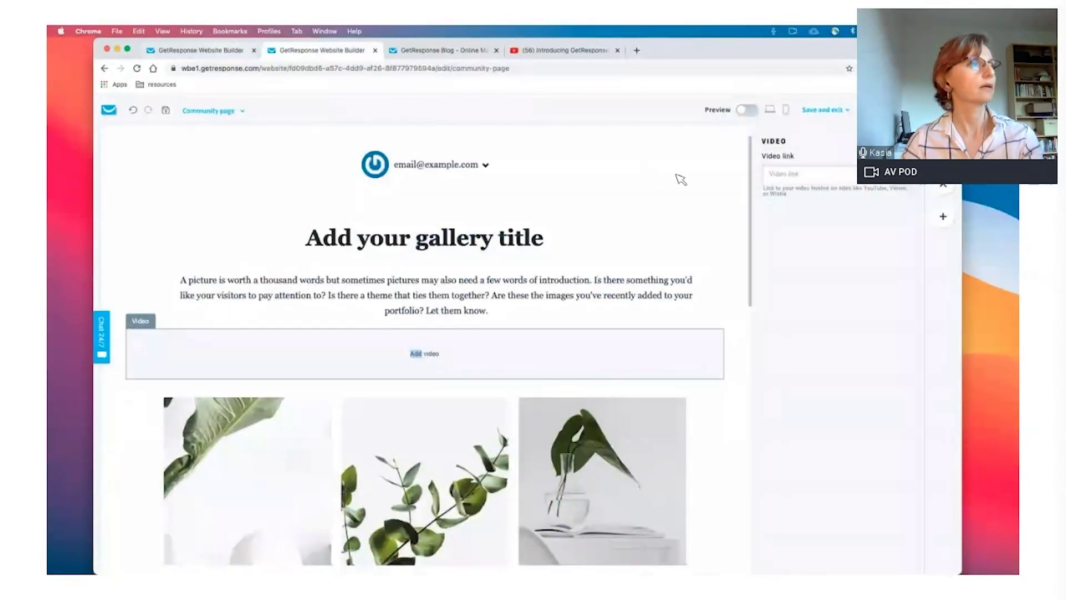
pyautogui.press('super+1')
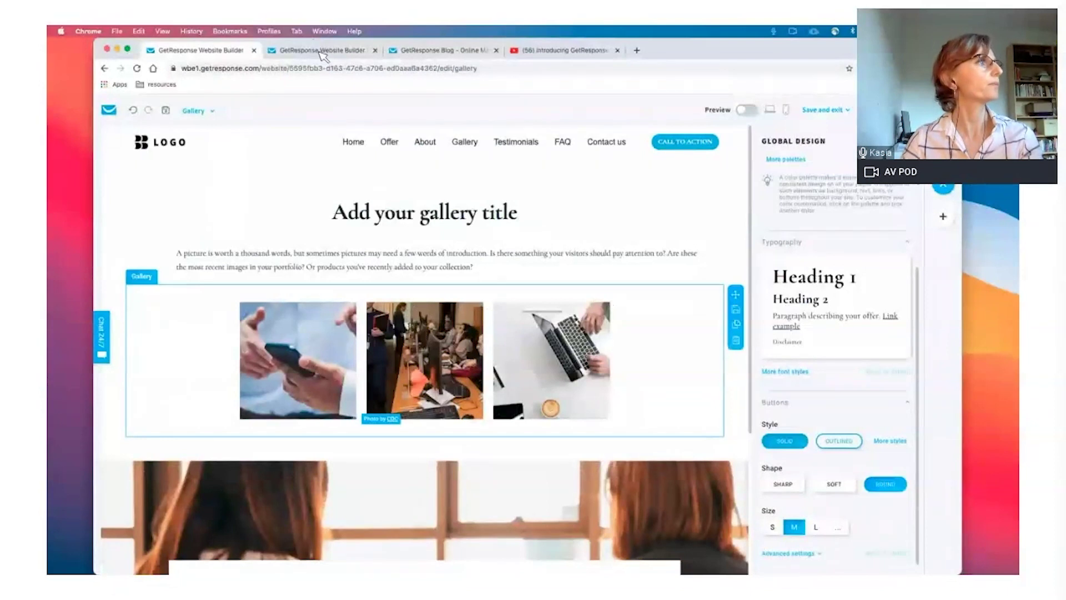
pyautogui.press('super+2')
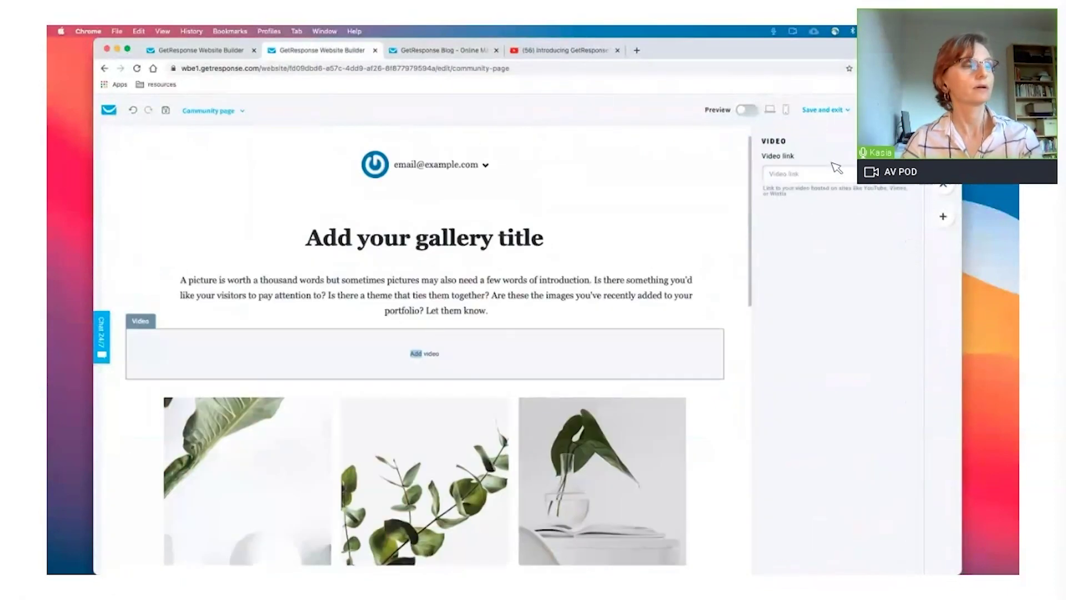
pyautogui.press('super+v')
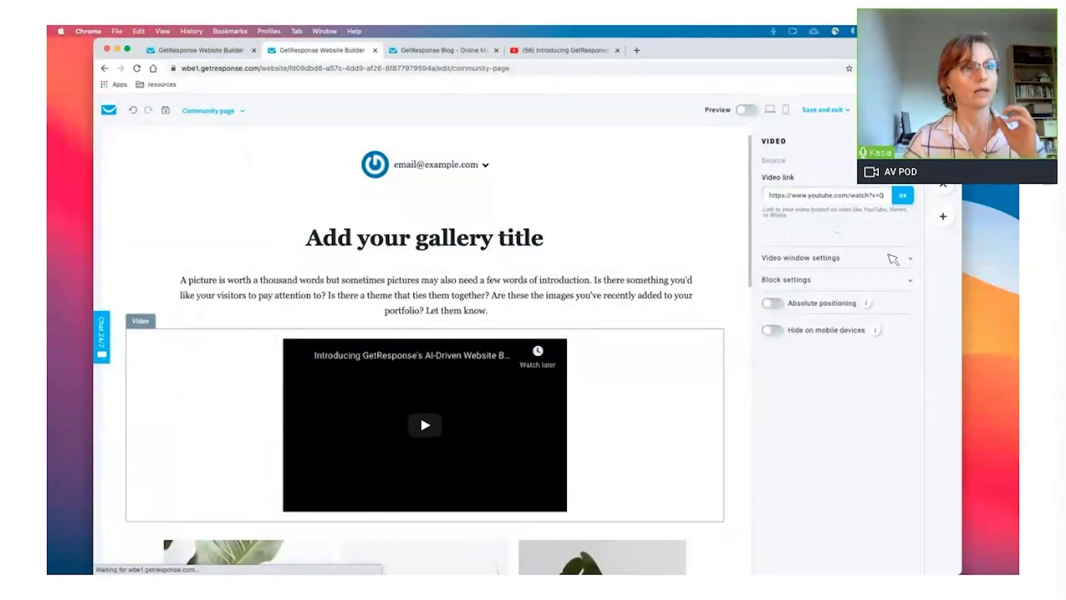
# Step: Expand the video window settings and turn on Loop and Mute for the video, leaving Muted autoplay off
pyautogui.click(894, 259)
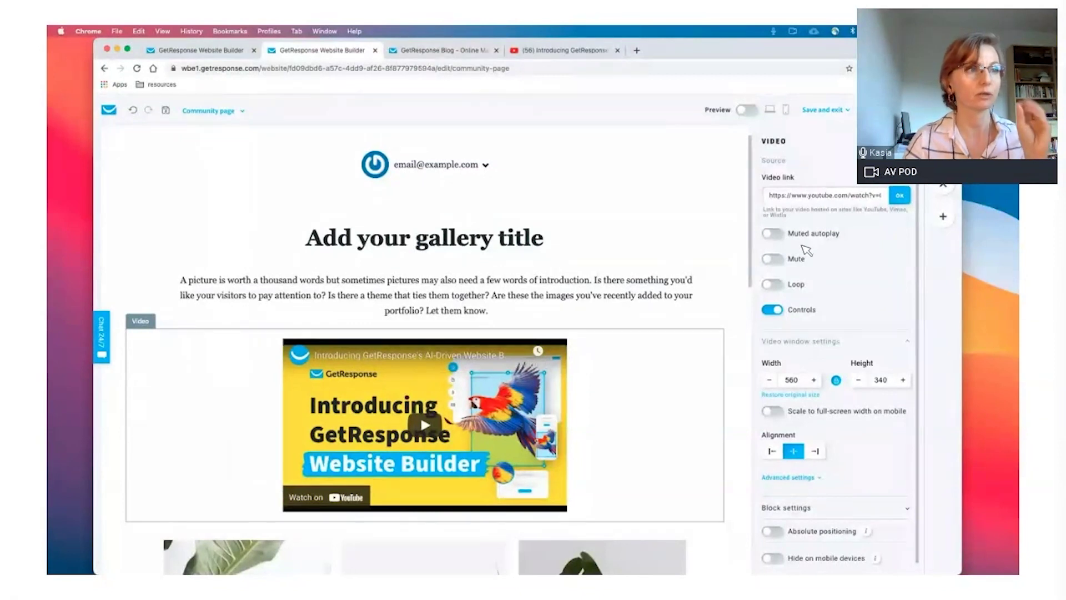
pyautogui.click(800, 284)
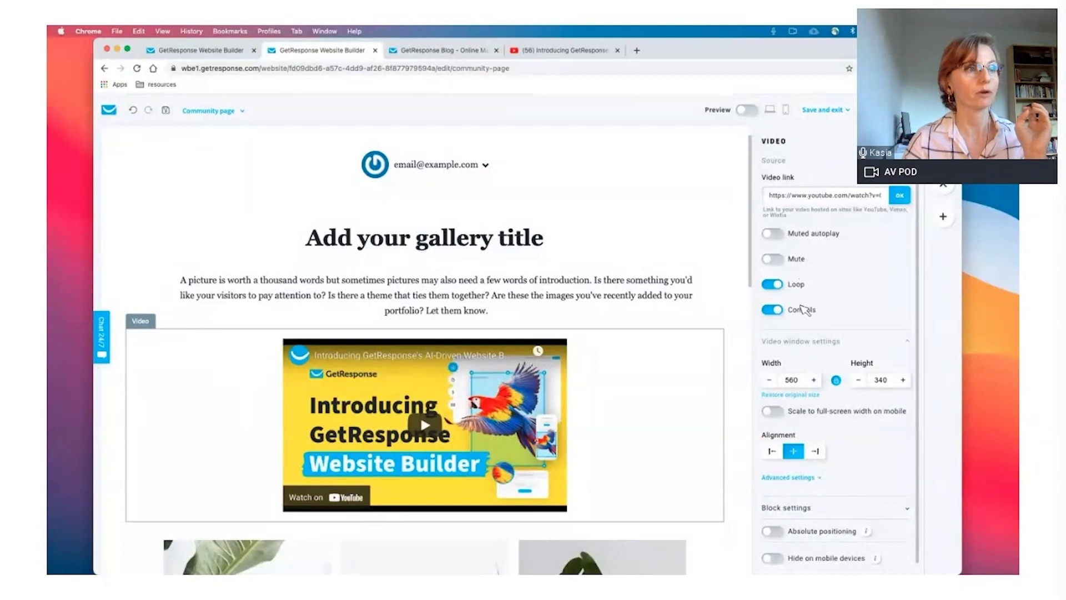
pyautogui.click(776, 236)
pyautogui.click(772, 234)
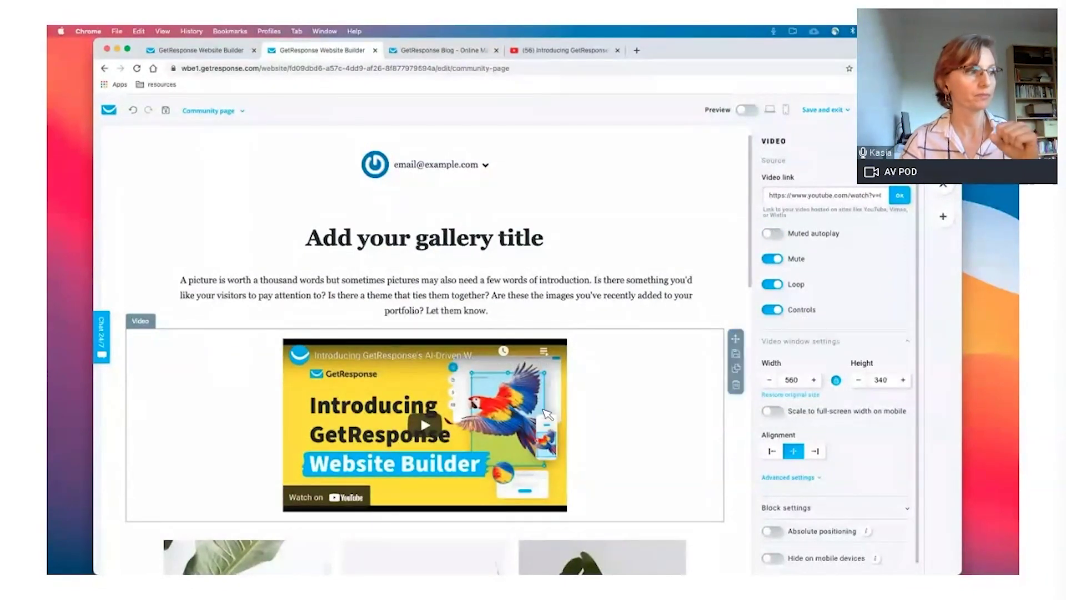
# Step: Change the website's global color palette to the white, dark brown, orange, peach and rust combination
pyautogui.scroll(1, 614, 376)
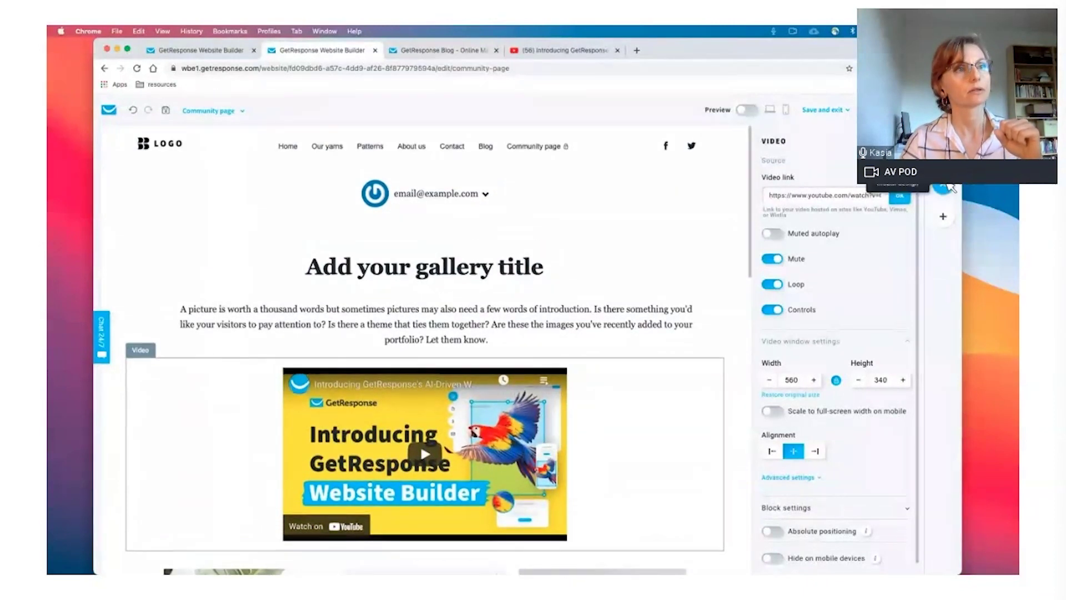
pyautogui.click(942, 187)
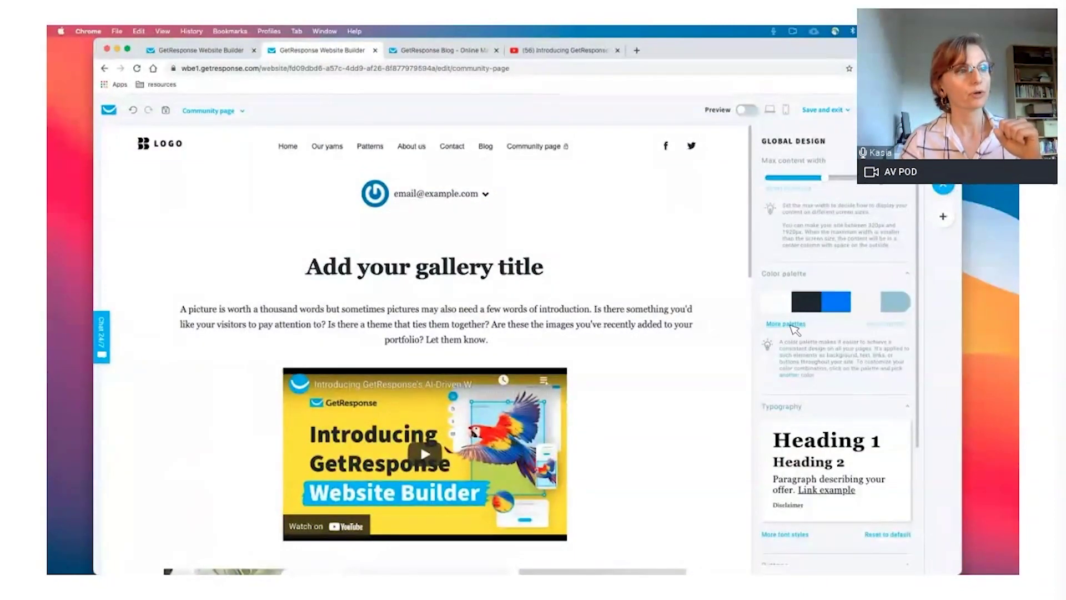
pyautogui.click(791, 324)
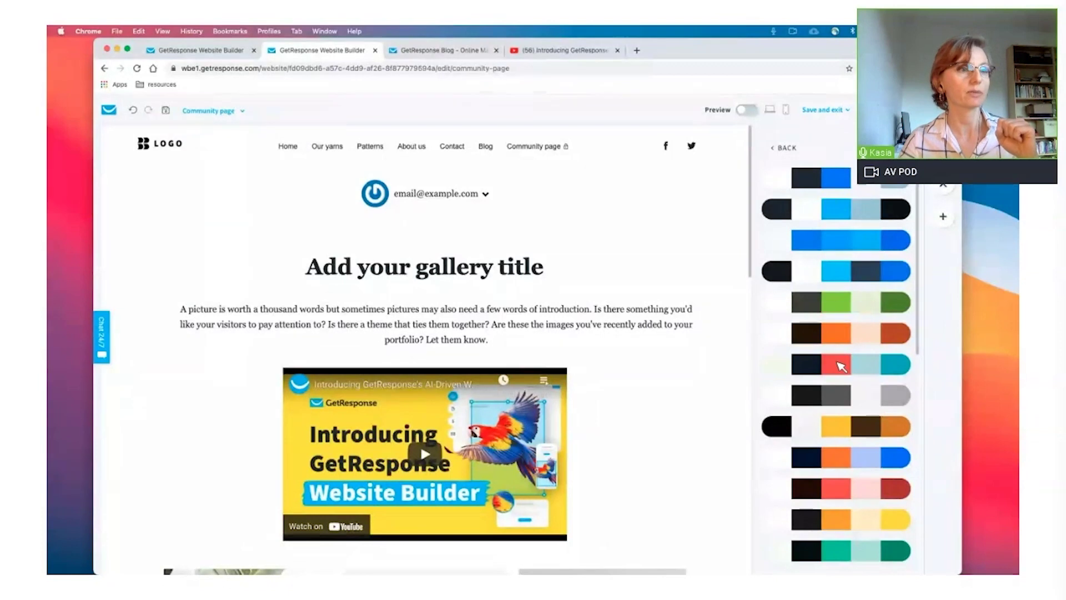
pyautogui.scroll(-2, 854, 484)
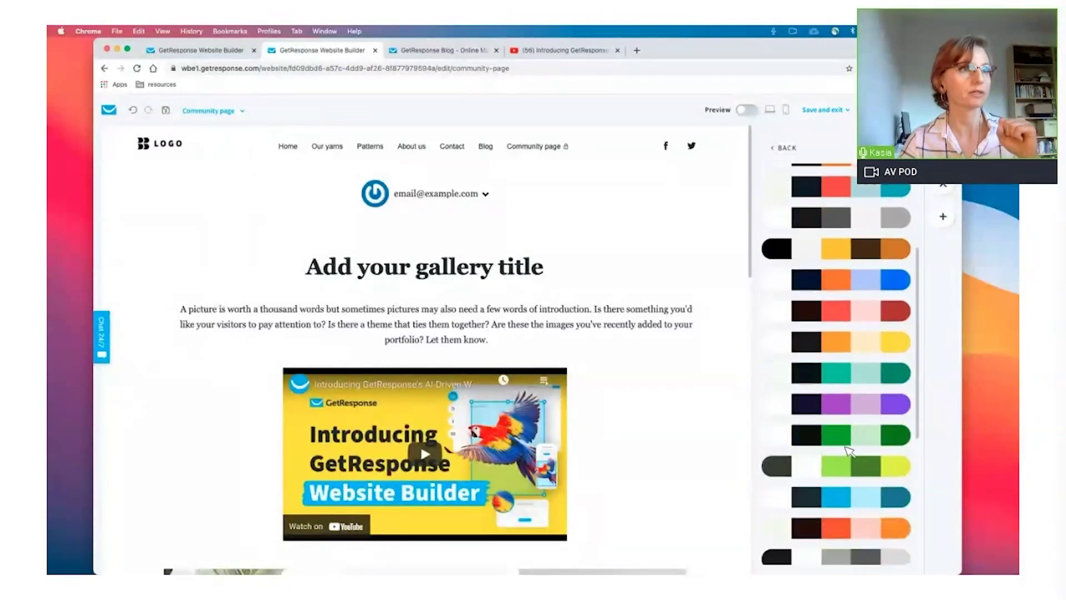
pyautogui.click(833, 252)
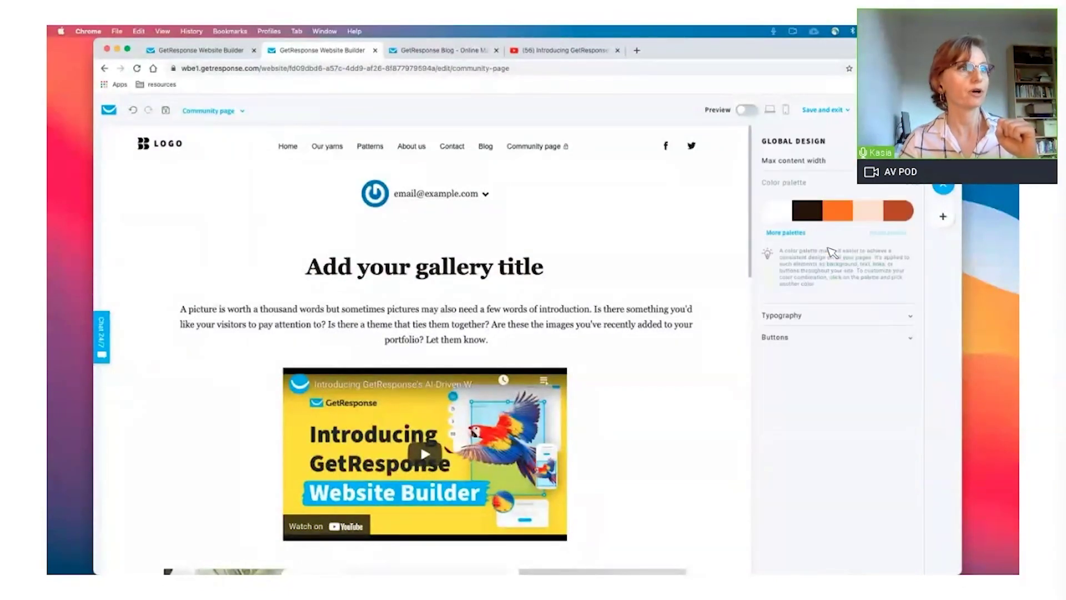
pyautogui.scroll(-5, 694, 402)
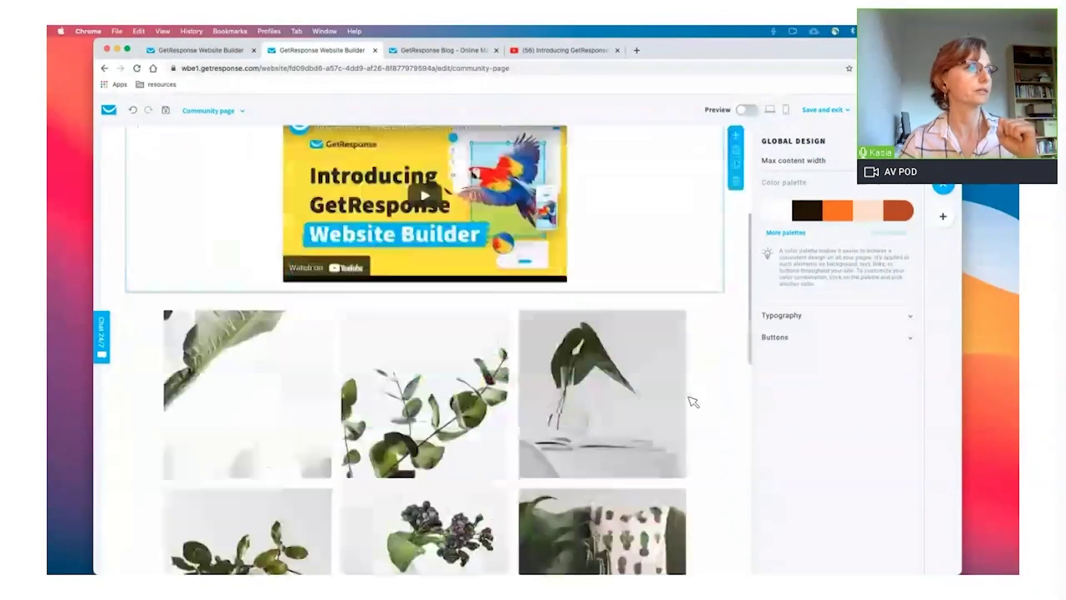
# Step: Change the website's global typography to the Courier New font style
pyautogui.scroll(-10, 694, 401)
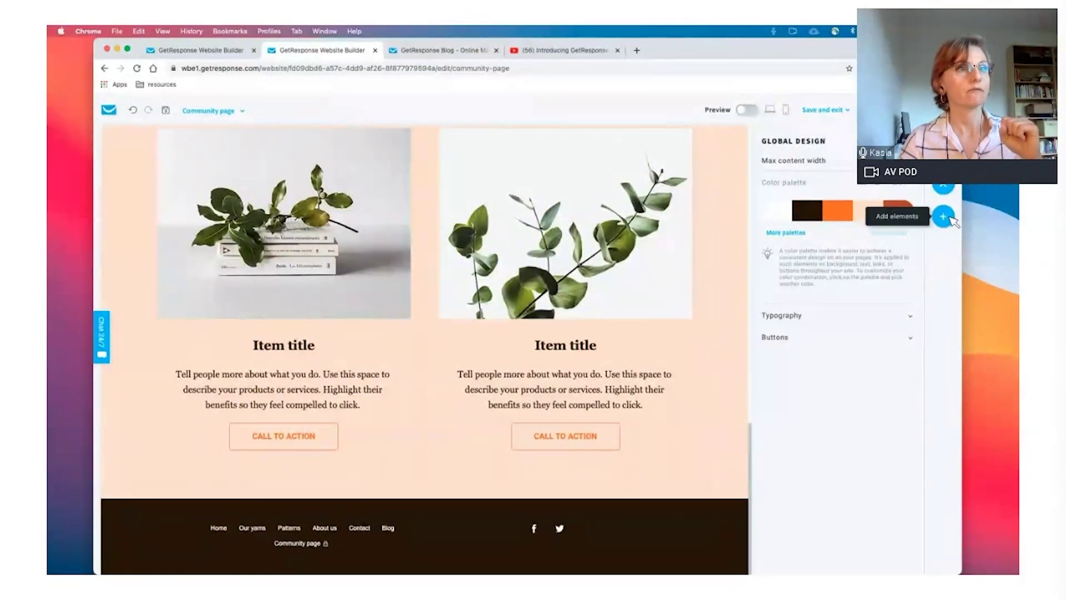
pyautogui.click(944, 188)
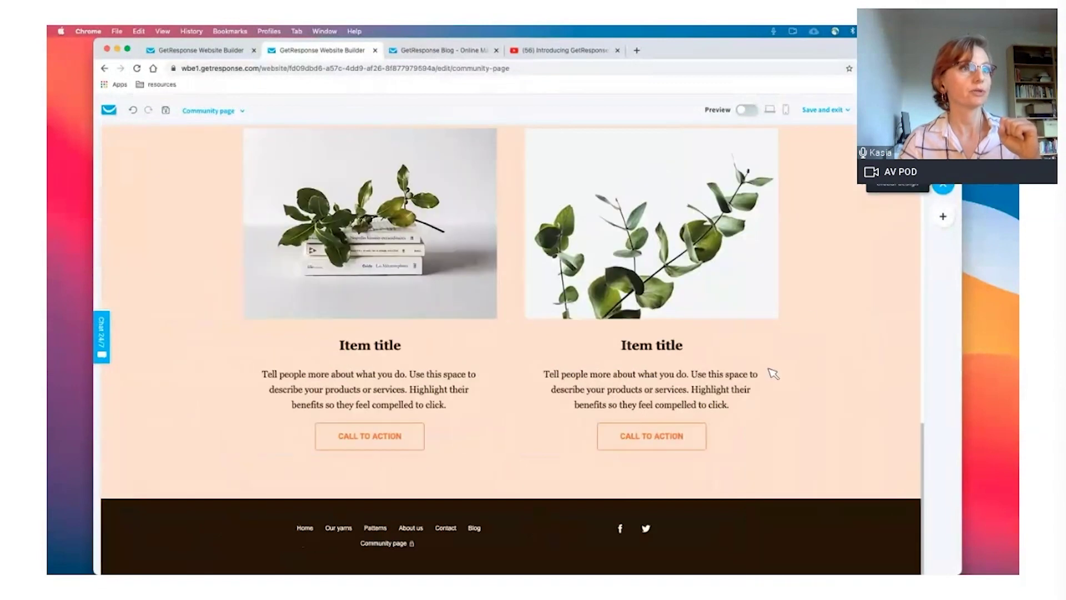
pyautogui.click(944, 189)
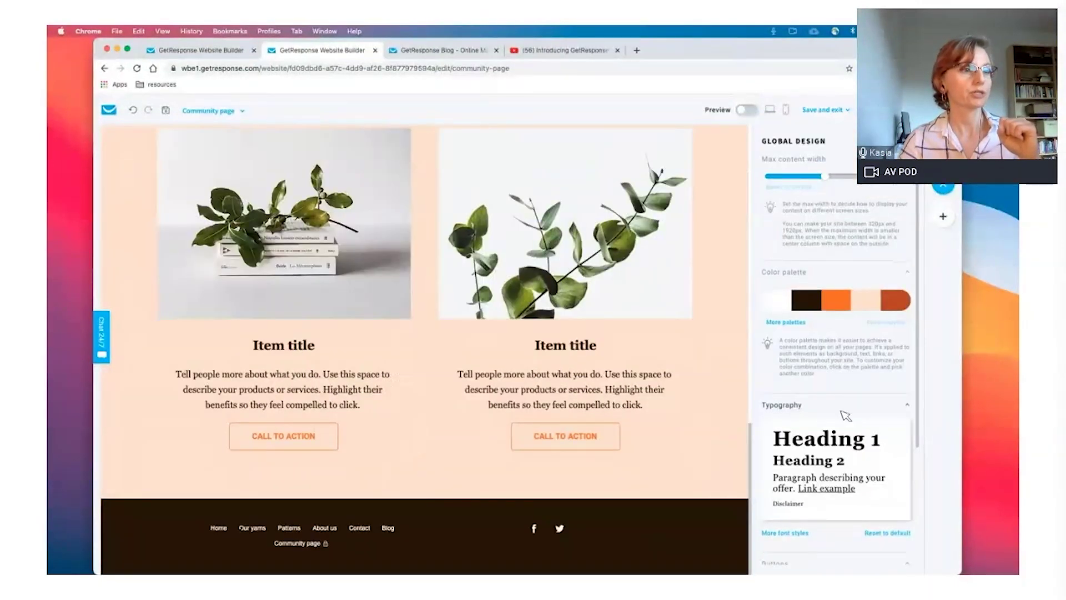
pyautogui.scroll(-2, 805, 433)
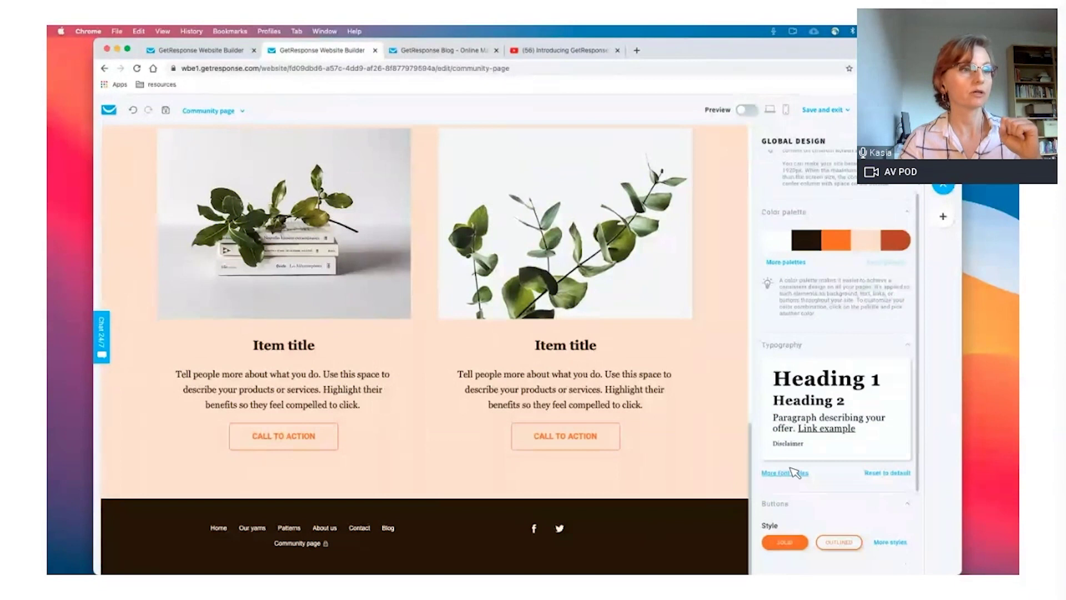
pyautogui.click(794, 472)
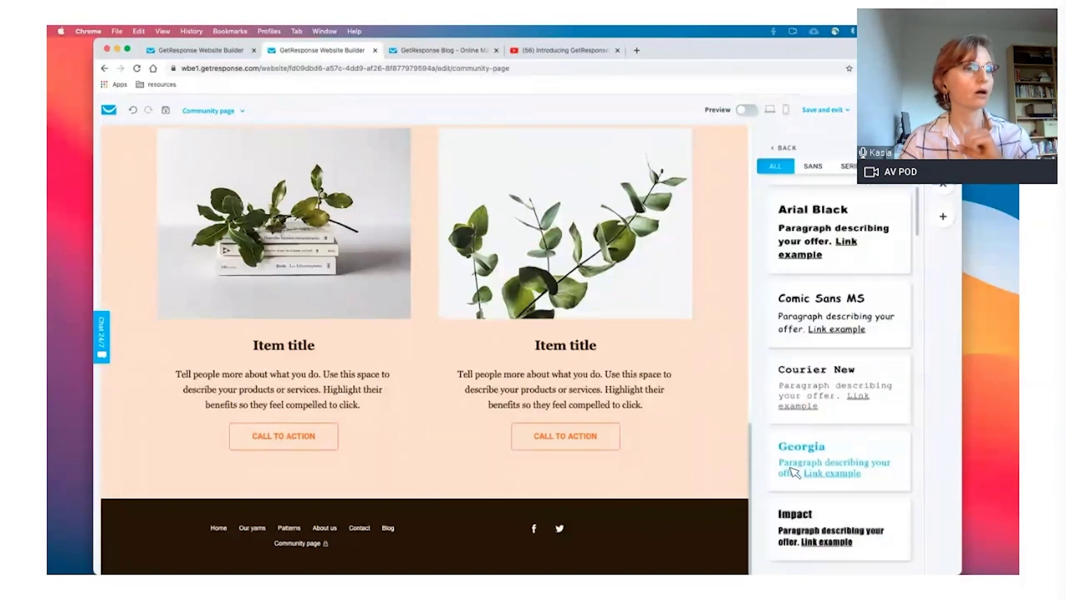
pyautogui.click(815, 390)
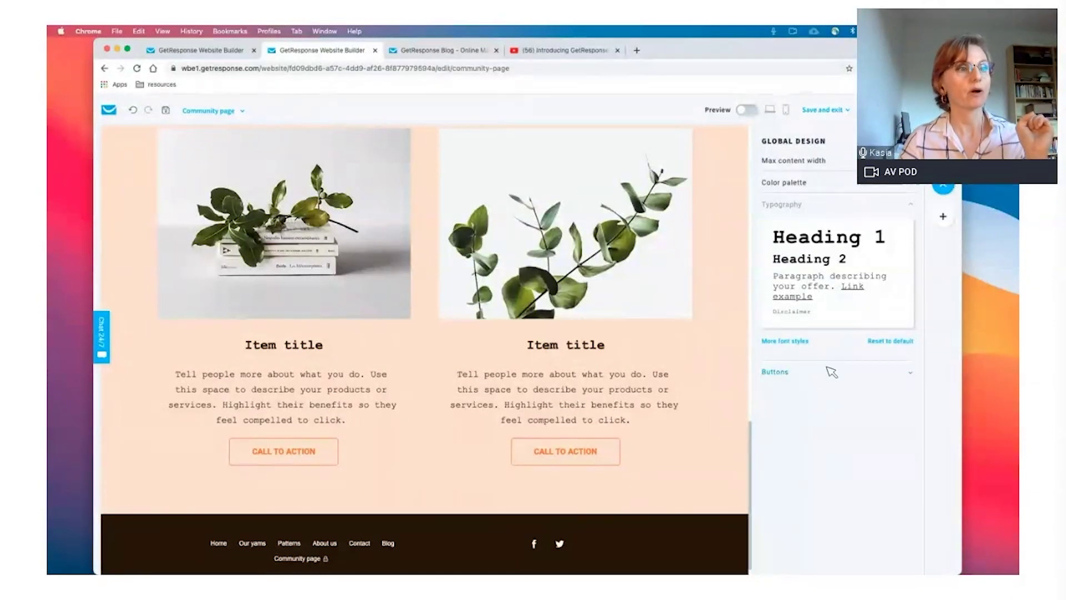
# Step: Set the global button style to the last Themed design, the rounded orange-outlined one with a shadow
pyautogui.click(831, 371)
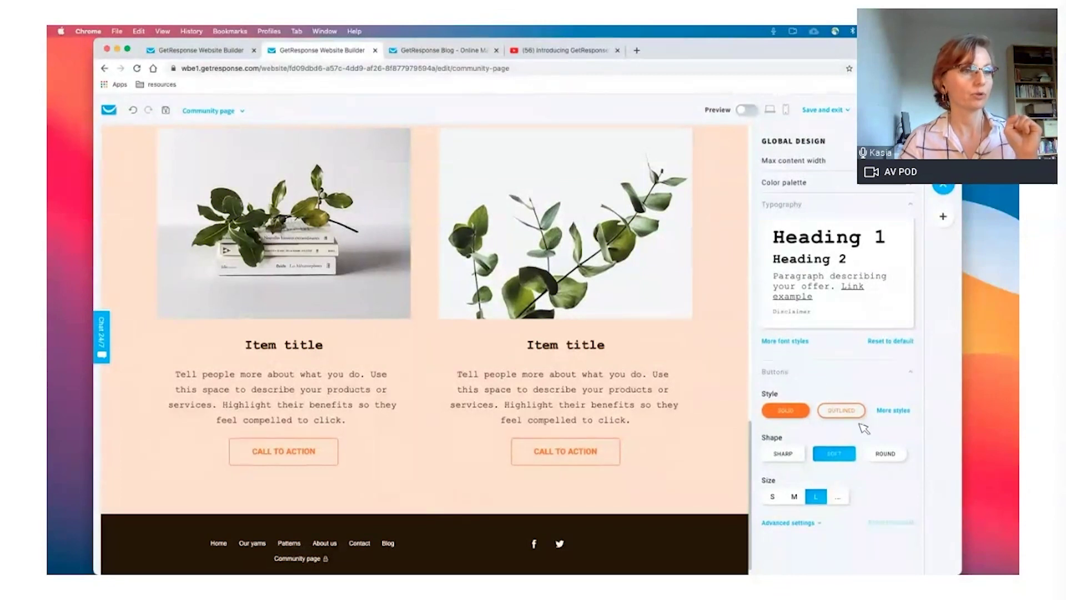
pyautogui.click(894, 410)
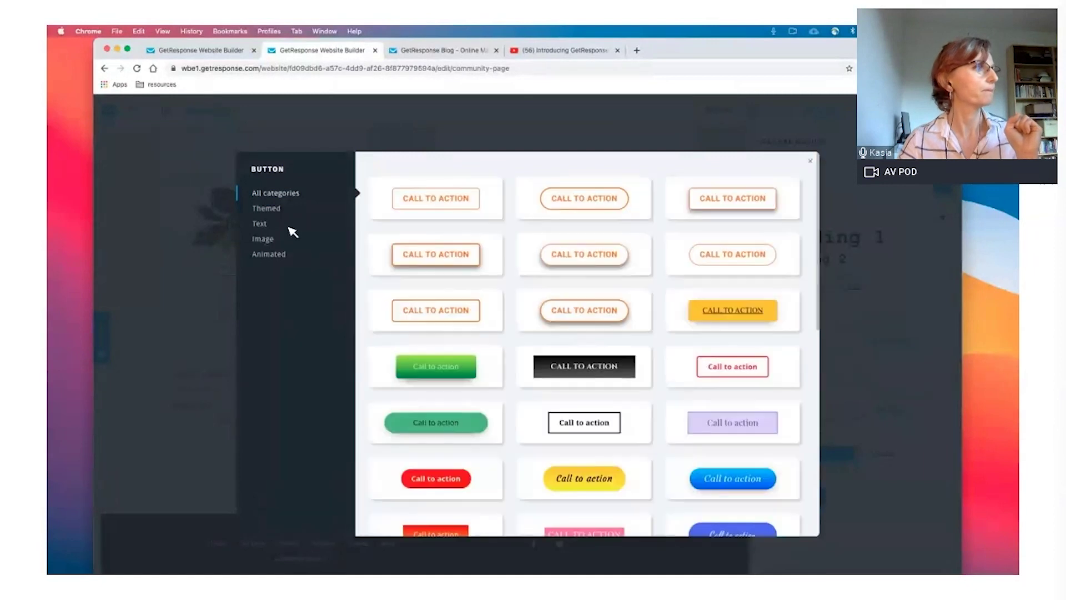
pyautogui.click(275, 211)
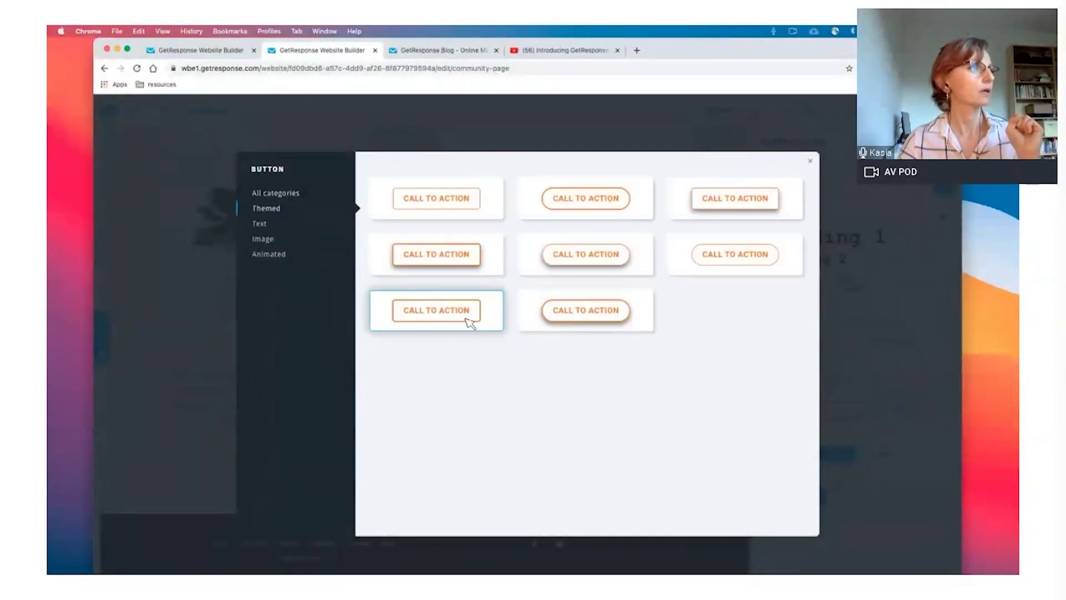
pyautogui.click(564, 317)
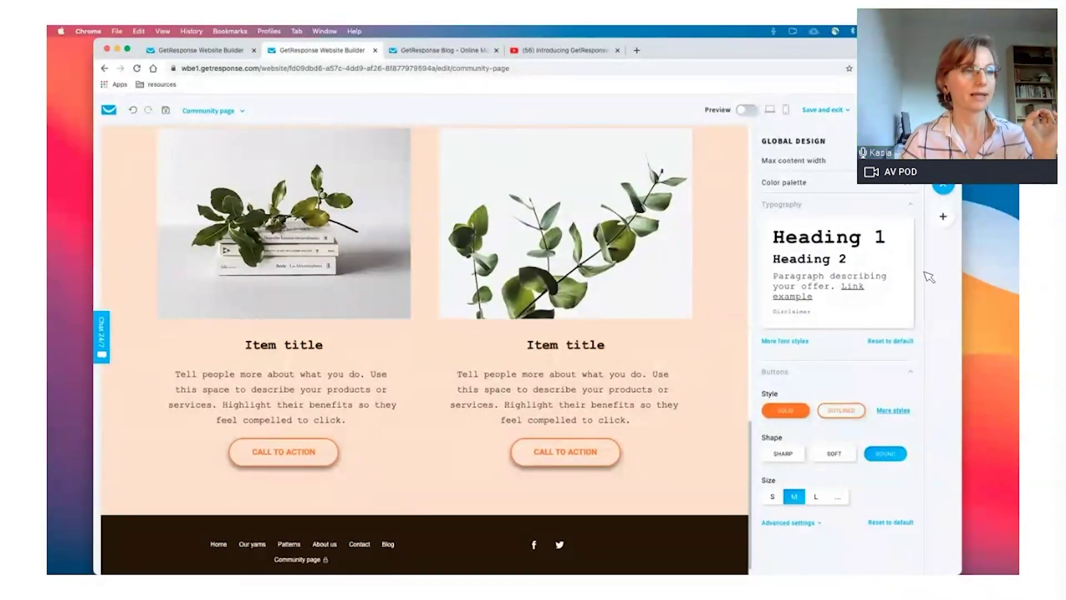
# Step: Switch to the Notes checklist and mark Change palette, Change typography and Add media as done
pyautogui.hotkey('ctrl', 'alt', 'j')
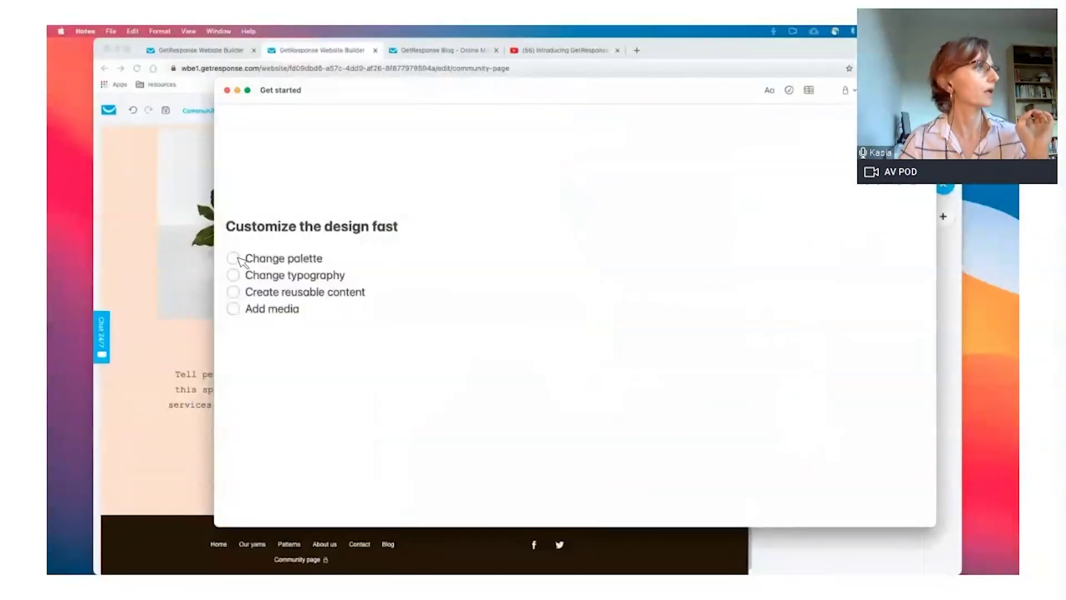
pyautogui.click(233, 258)
pyautogui.click(233, 274)
pyautogui.click(233, 309)
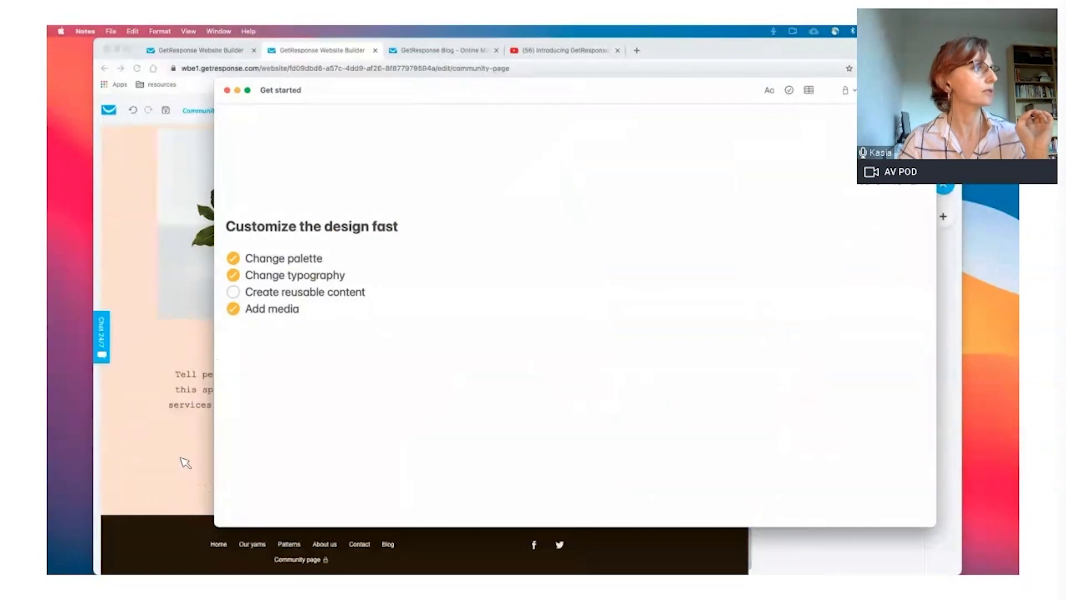
# Step: Back in the website editor, save the second item's plant image as a reusable block named with the owner's first name plus "conent", and view My blocks
pyautogui.click(186, 461)
pyautogui.scroll(2, 450, 297)
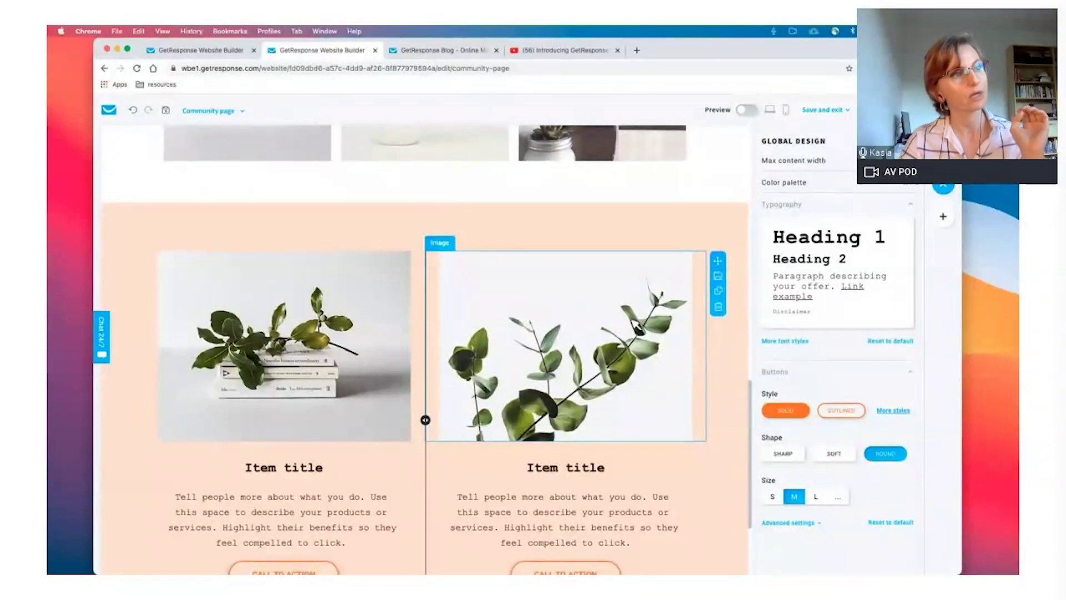
pyautogui.click(718, 277)
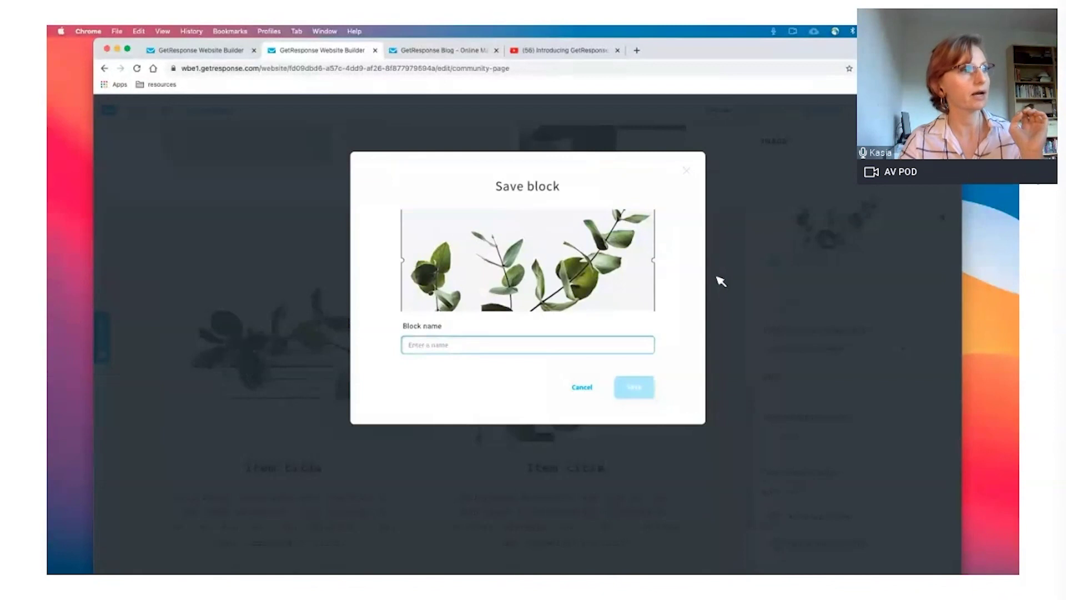
pyautogui.click(529, 347)
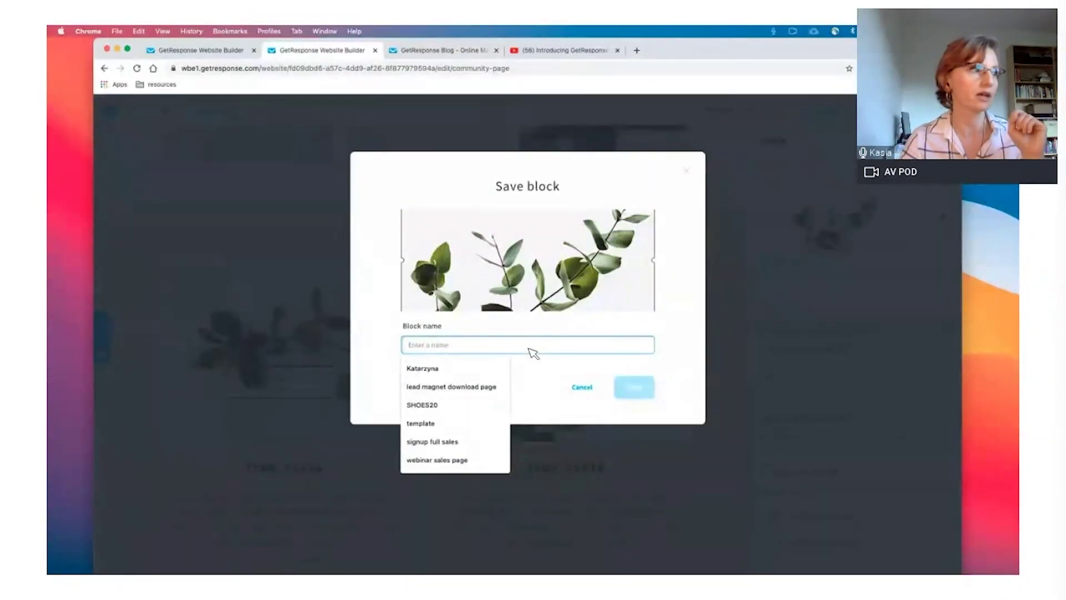
pyautogui.write('kas')
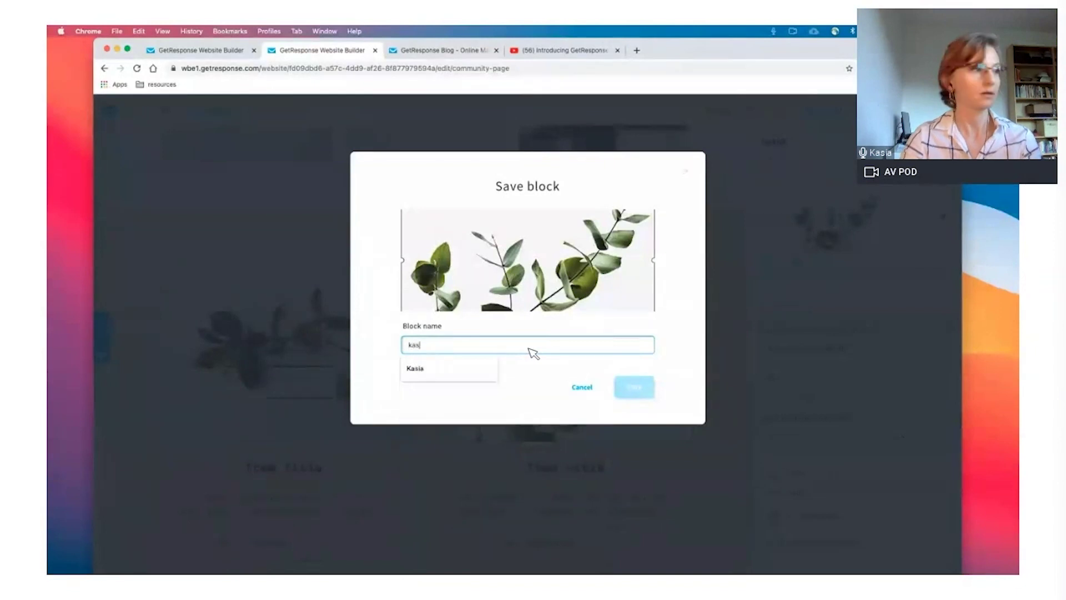
pyautogui.write('ia1')
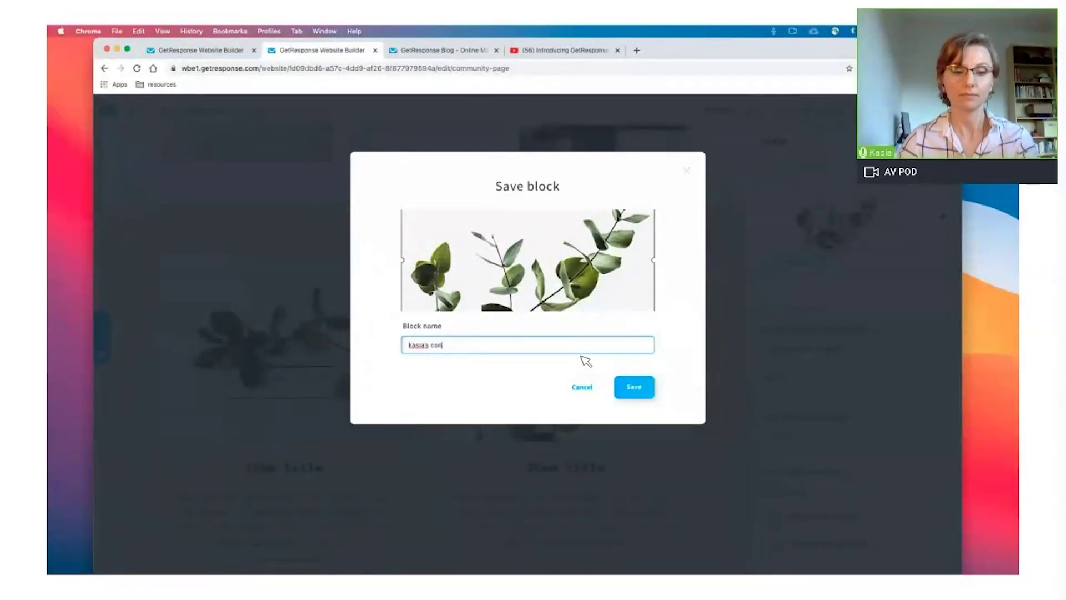
pyautogui.write('nt')
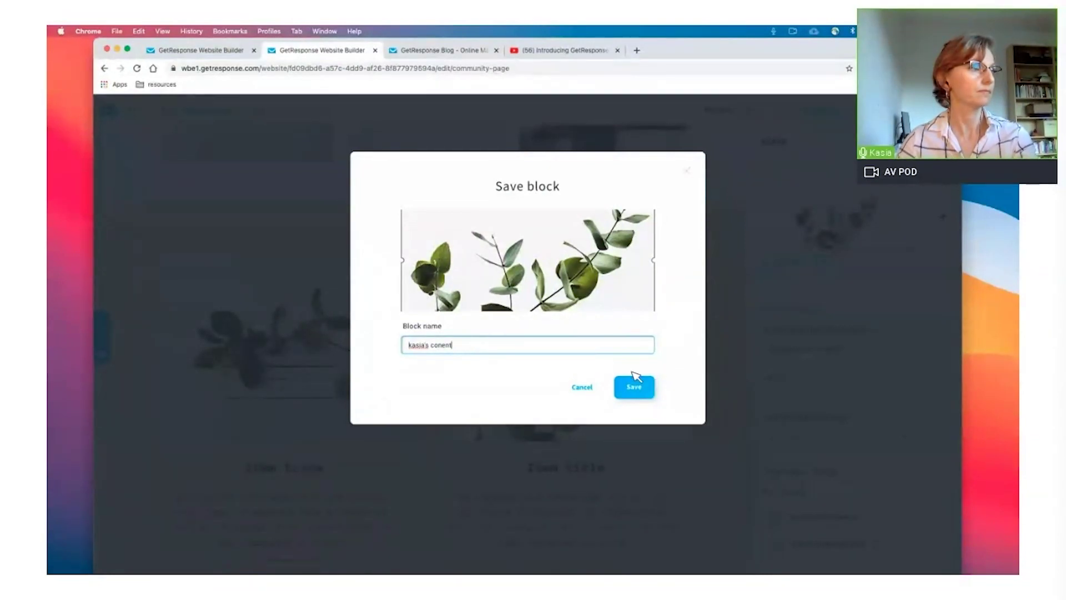
pyautogui.click(634, 387)
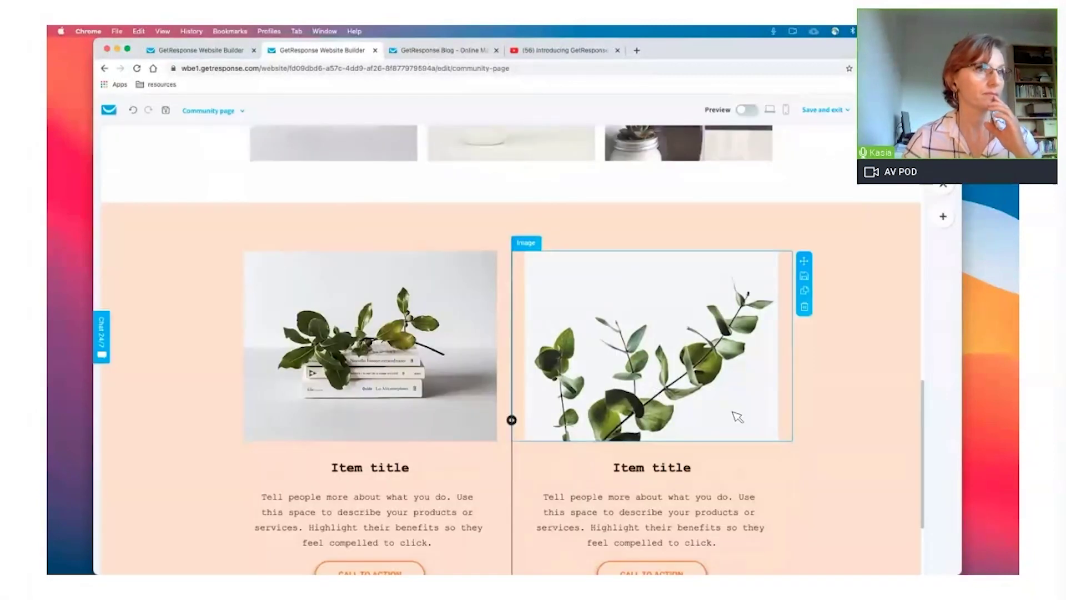
pyautogui.click(943, 216)
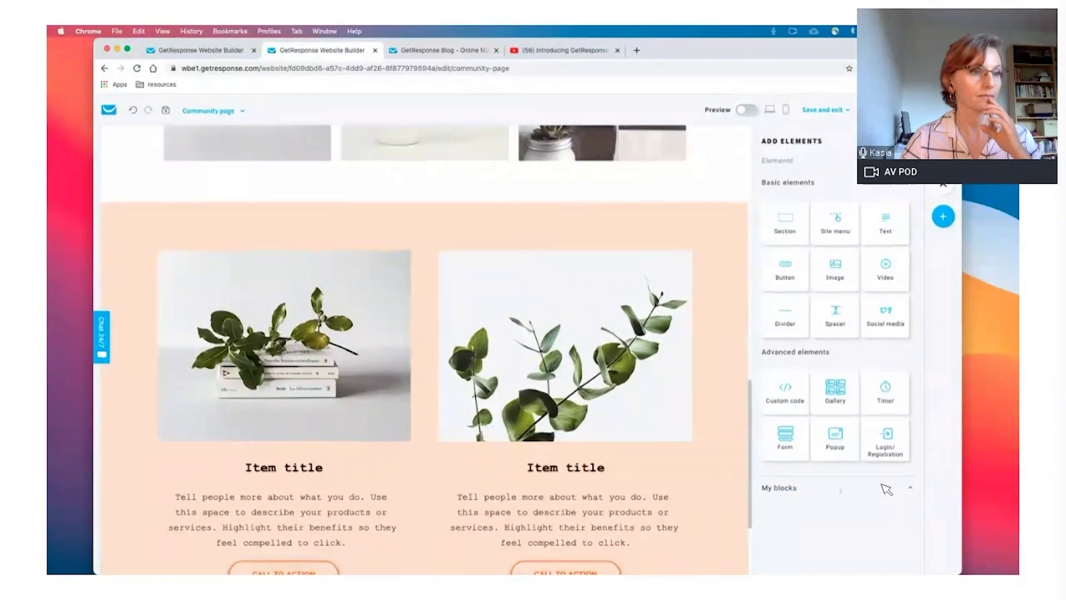
pyautogui.scroll(-5, 887, 489)
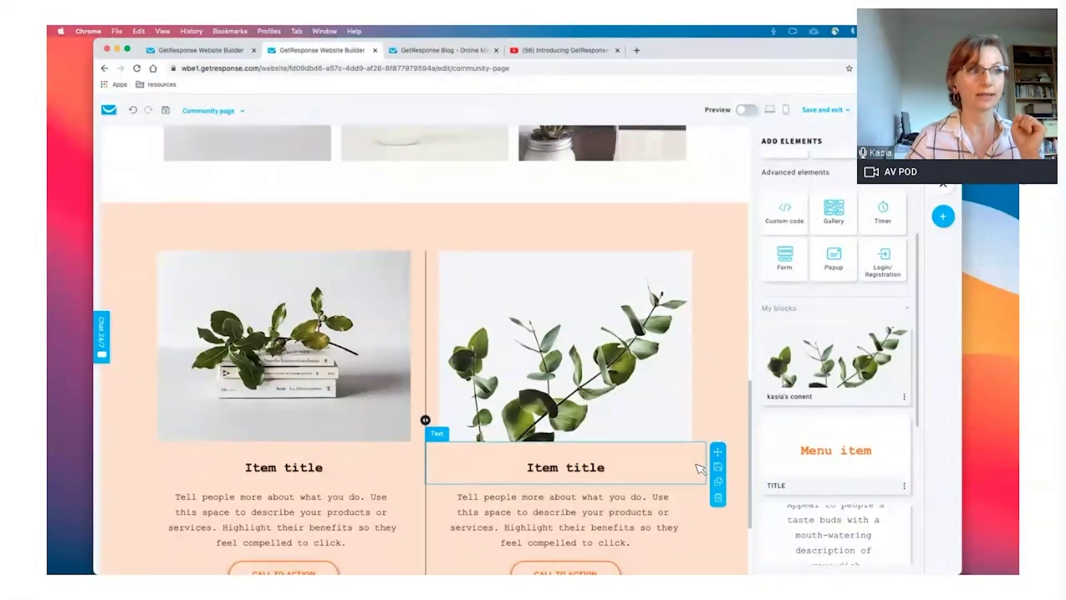
# Step: Switch to the Notes checklist, mark Create reusable content as done and bring up the Publish site section
pyautogui.hotkey('ctrl', 'Up')
pyautogui.click(701, 469)
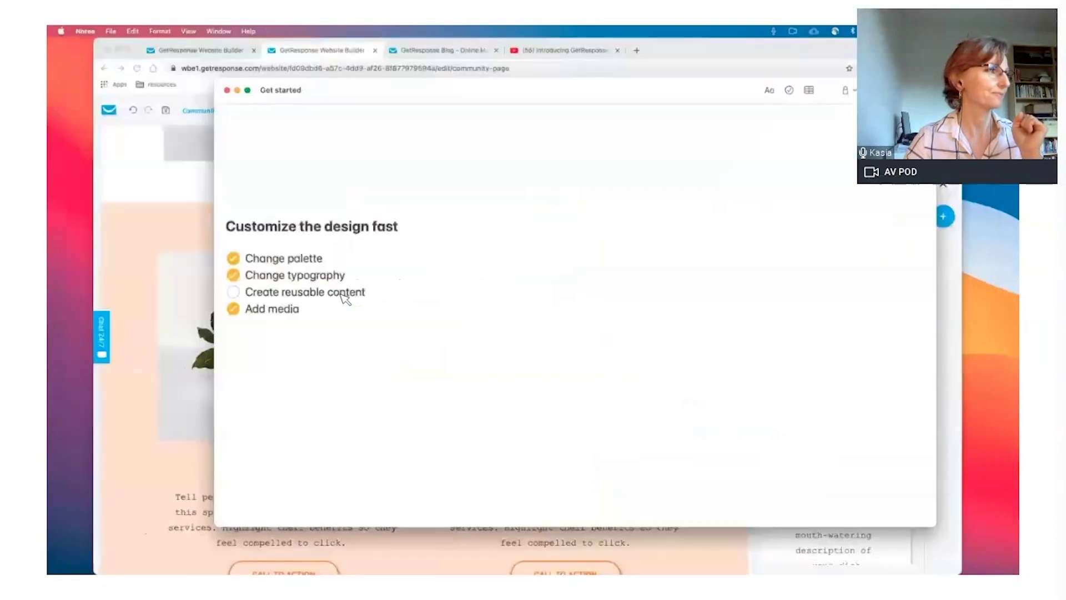
pyautogui.click(234, 292)
pyautogui.scroll(-3, 291, 410)
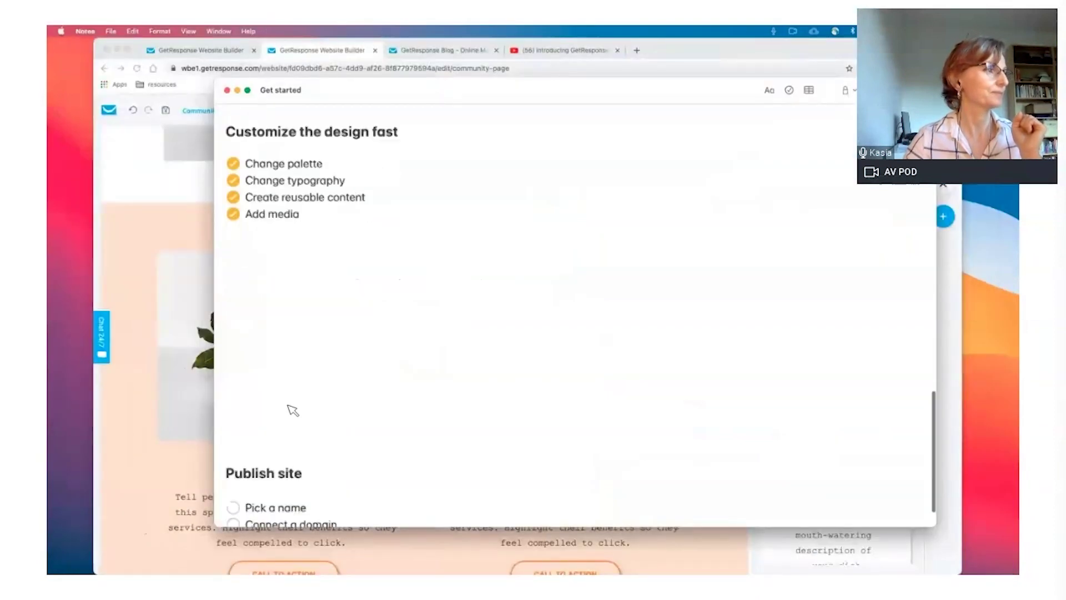
pyautogui.scroll(-1, 292, 410)
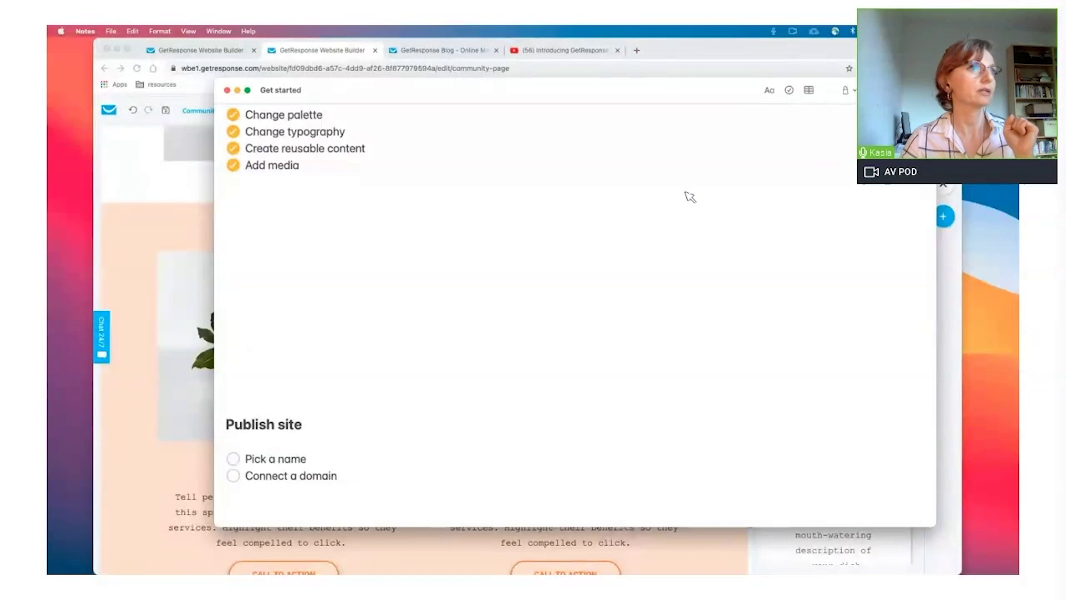
# Step: Return to the browser, proceed to the site's name and domain settings, name the website "yarns" and select the free domain's text
pyautogui.press('super+Tab')
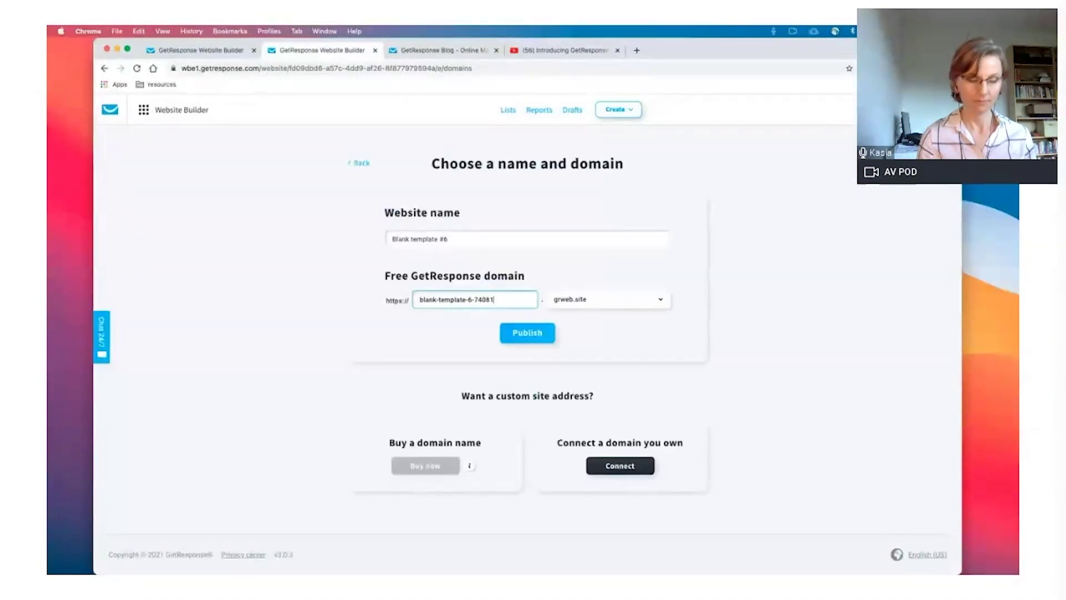
pyautogui.moveTo(466, 239); pyautogui.dragTo(395, 239)
pyautogui.press('BackSpace')
pyautogui.write('yarns')
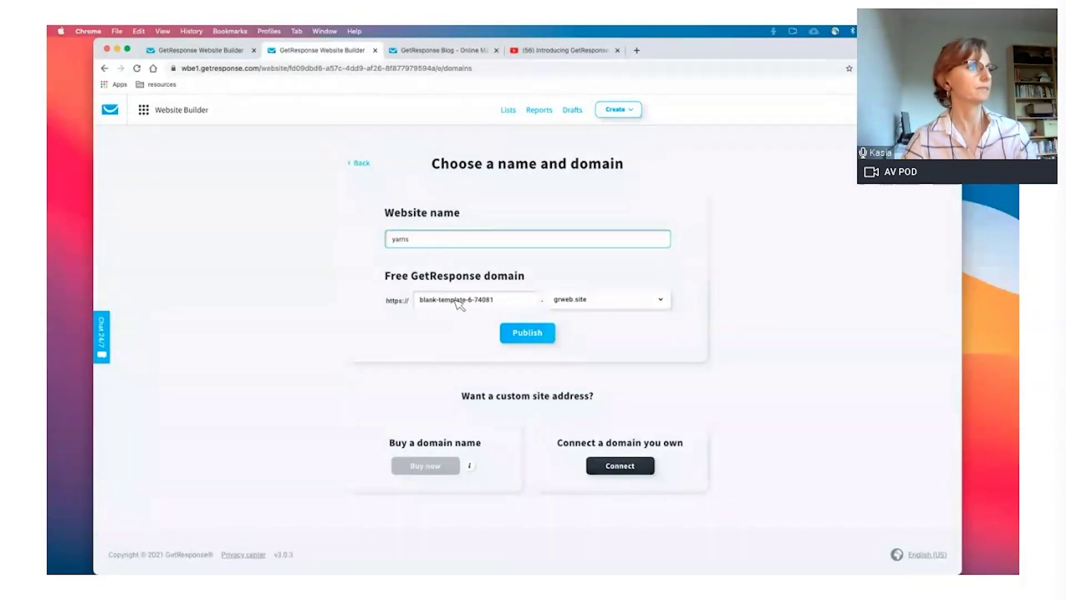
pyautogui.doubleClick(457, 300)
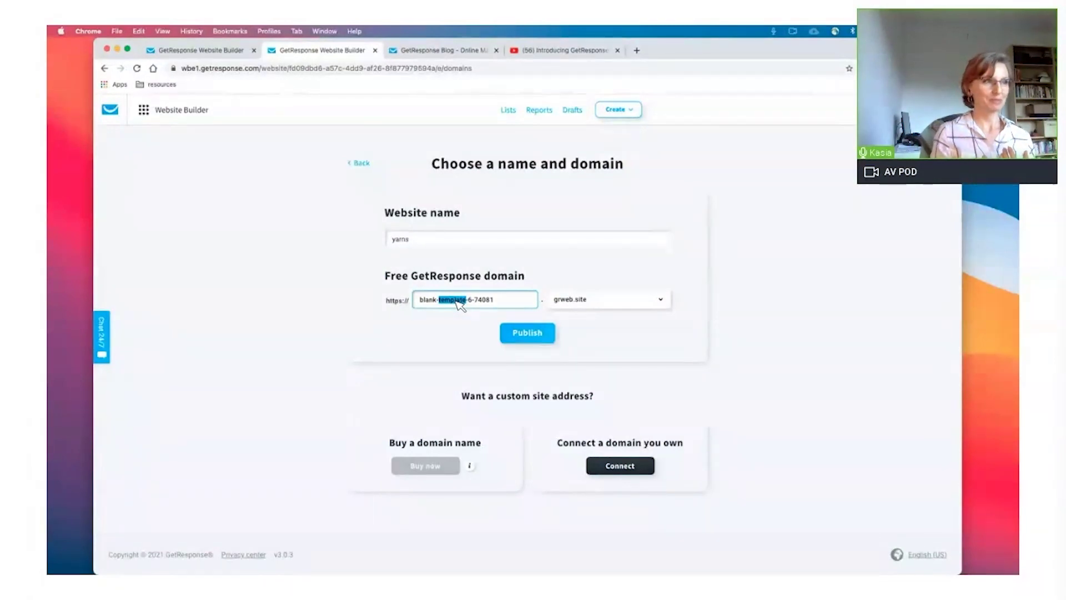
pyautogui.tripleClick(418, 301)
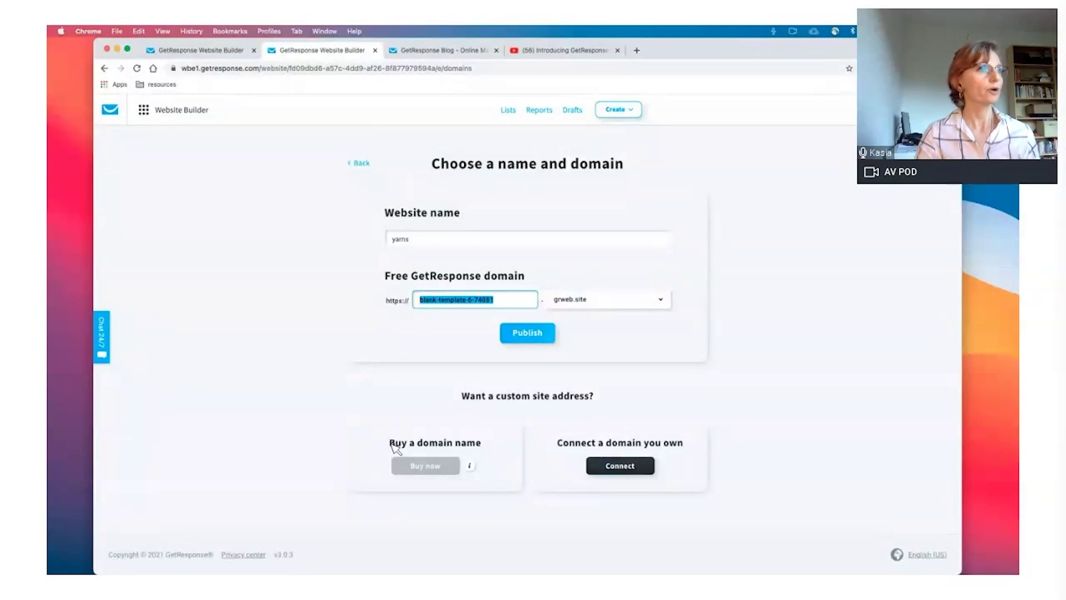
# Step: Mark Pick a name and Connect a domain as done in the Notes checklist, and review the whole list
pyautogui.hotkey('ctrl', 'alt', 'j')
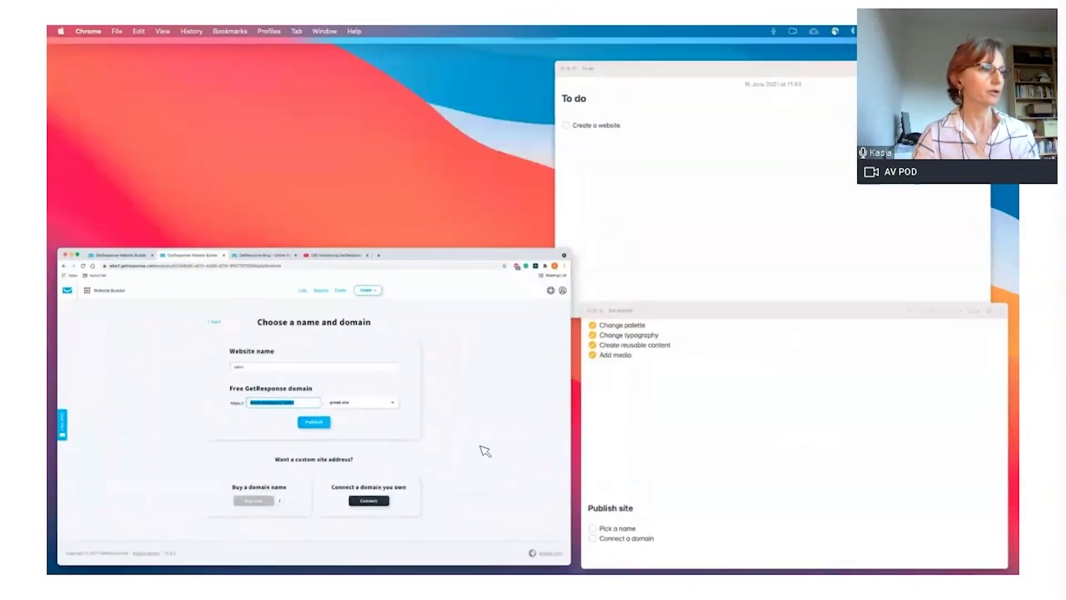
pyautogui.hotkey('ctrl', 'alt', 'k')
pyautogui.click(234, 459)
pyautogui.click(234, 475)
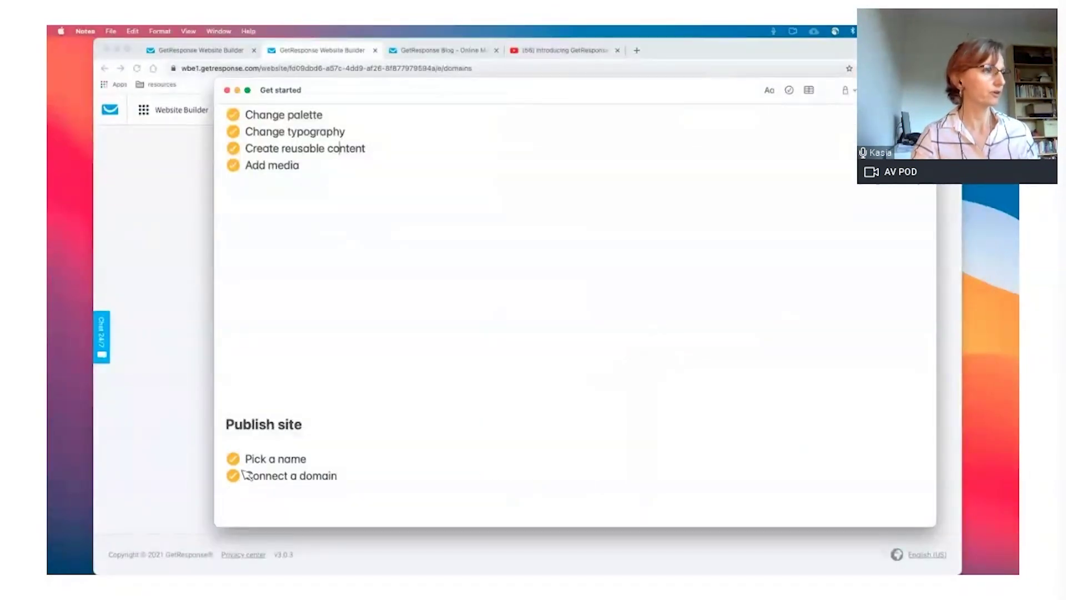
pyautogui.scroll(15, 335, 416)
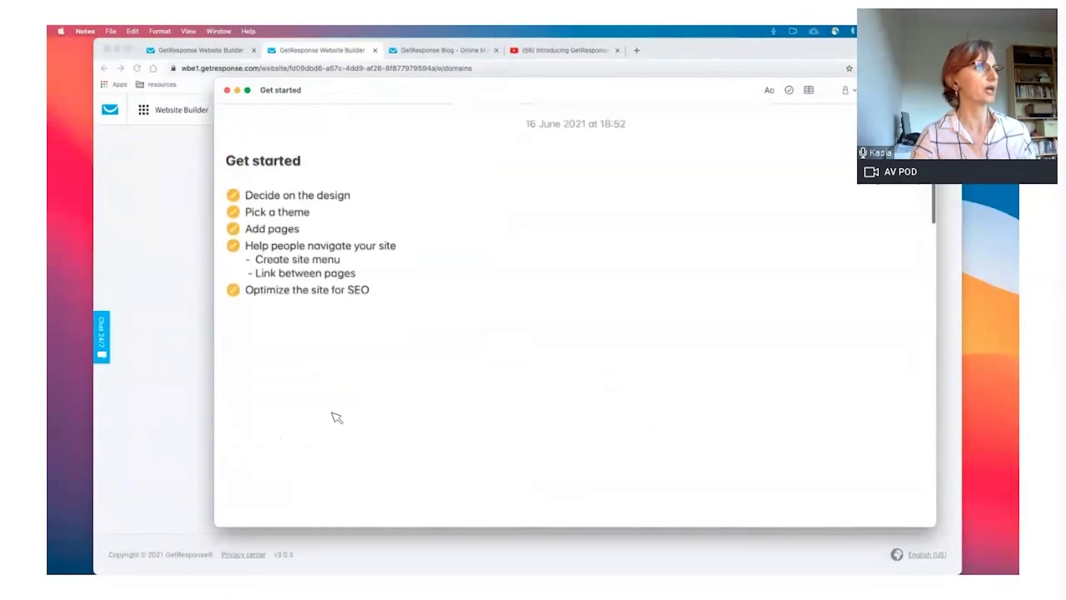
pyautogui.scroll(-10, 336, 417)
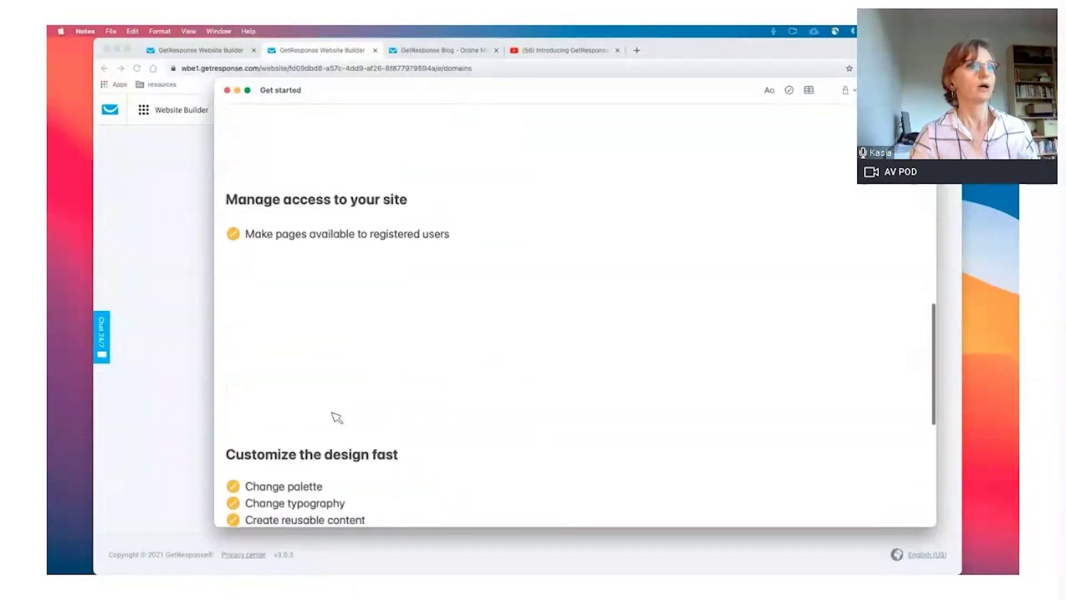
pyautogui.scroll(-7, 337, 418)
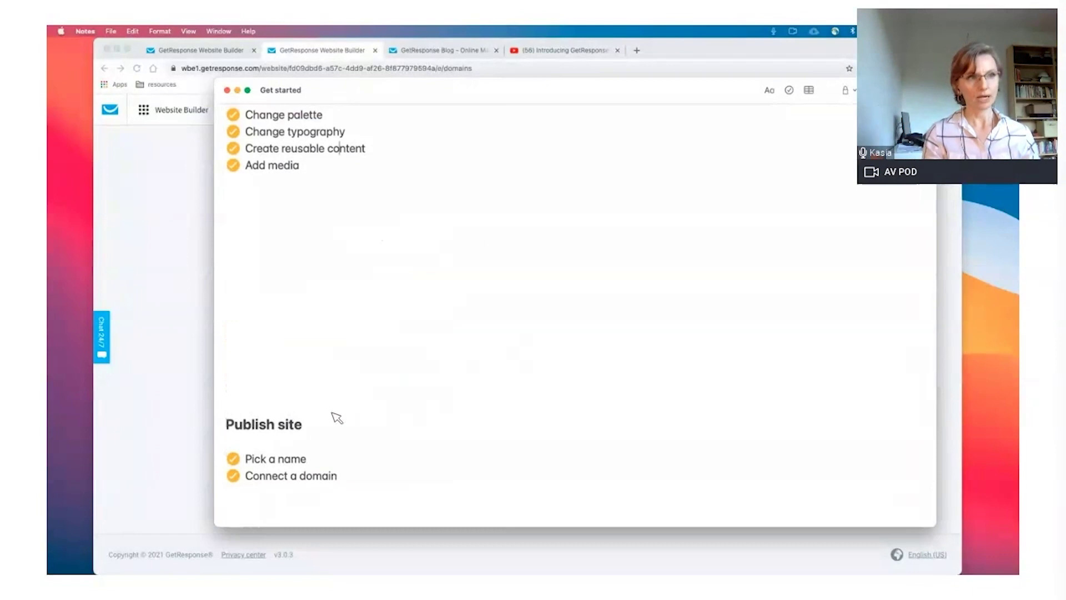